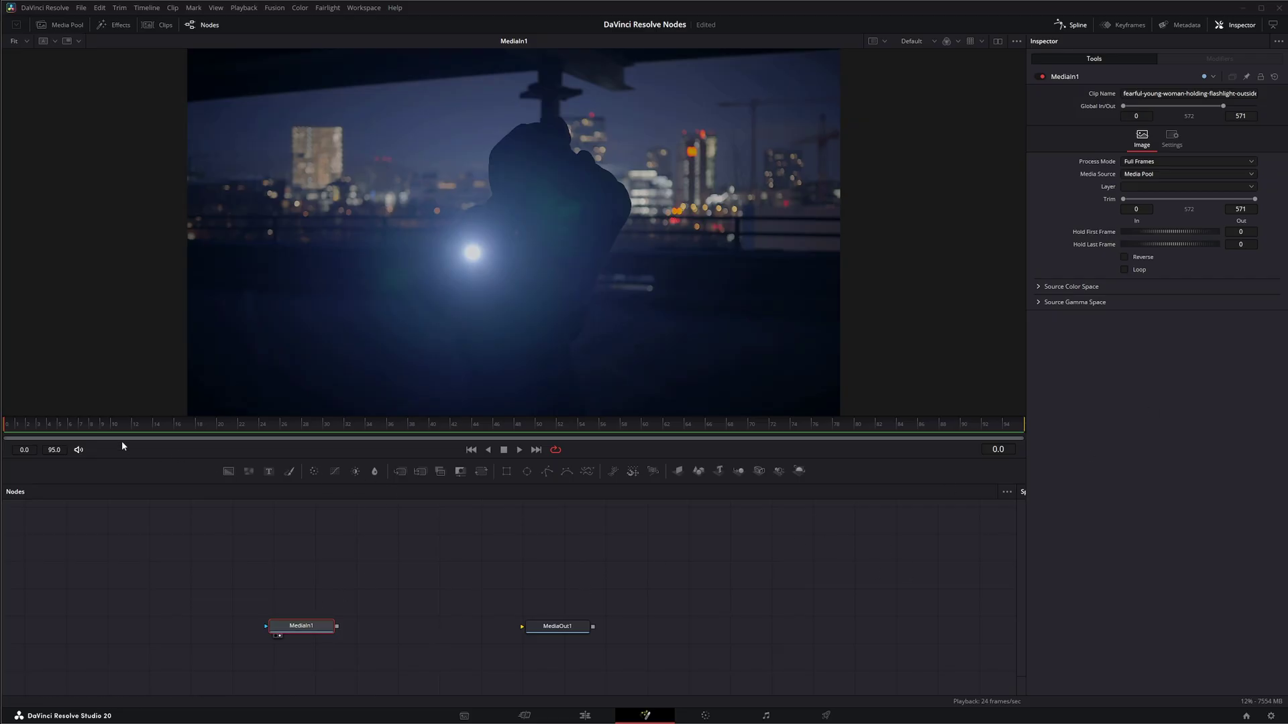
# Add a Lens Flare node after MediaIn1, show it in the viewer and place the flare over the flashlight
pyautogui.moveTo(13, 428); pyautogui.dragTo(618, 436)
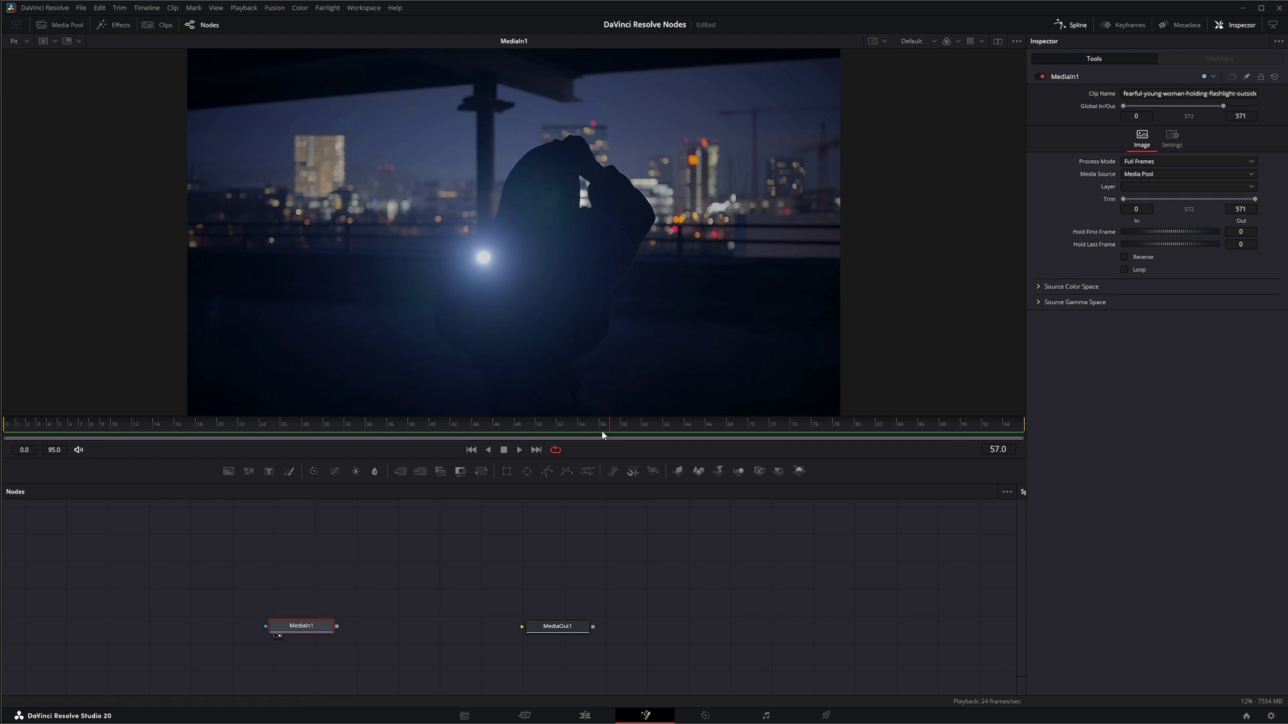
pyautogui.moveTo(609, 427); pyautogui.dragTo(2, 443)
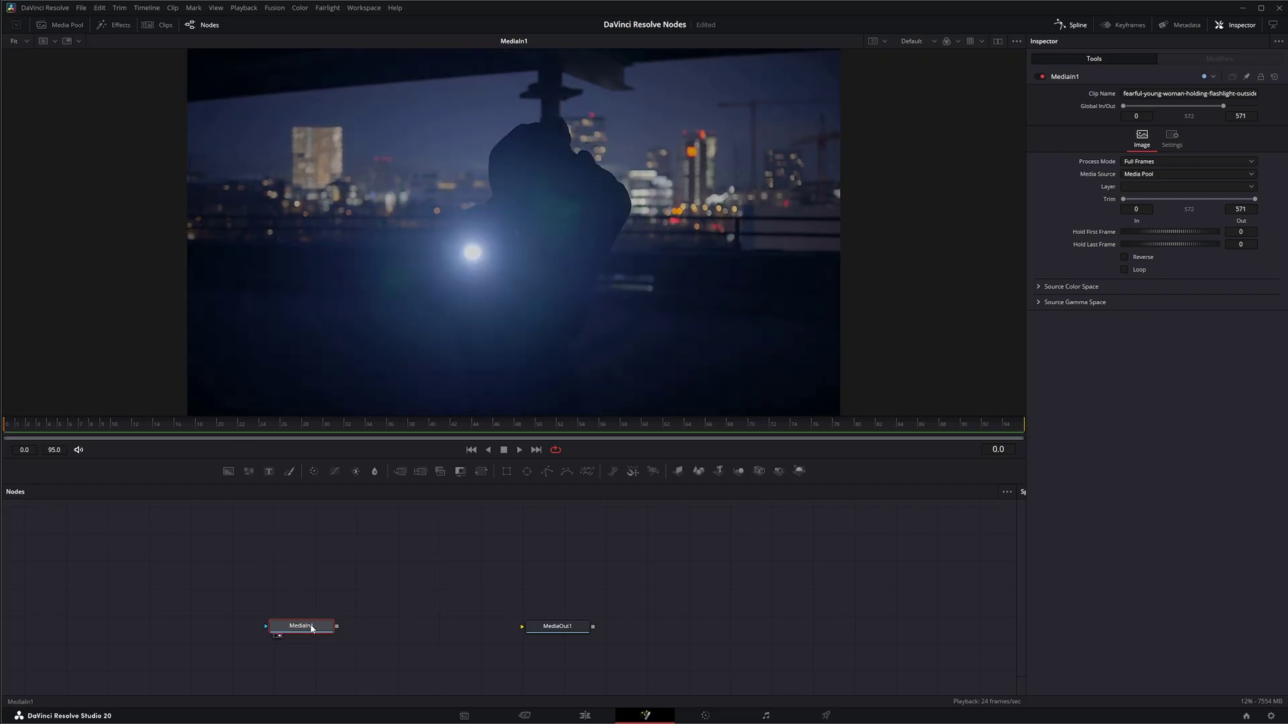
pyautogui.hotkey('shift', 'space')
pyautogui.write('Lens Flare')
pyautogui.write('lens')
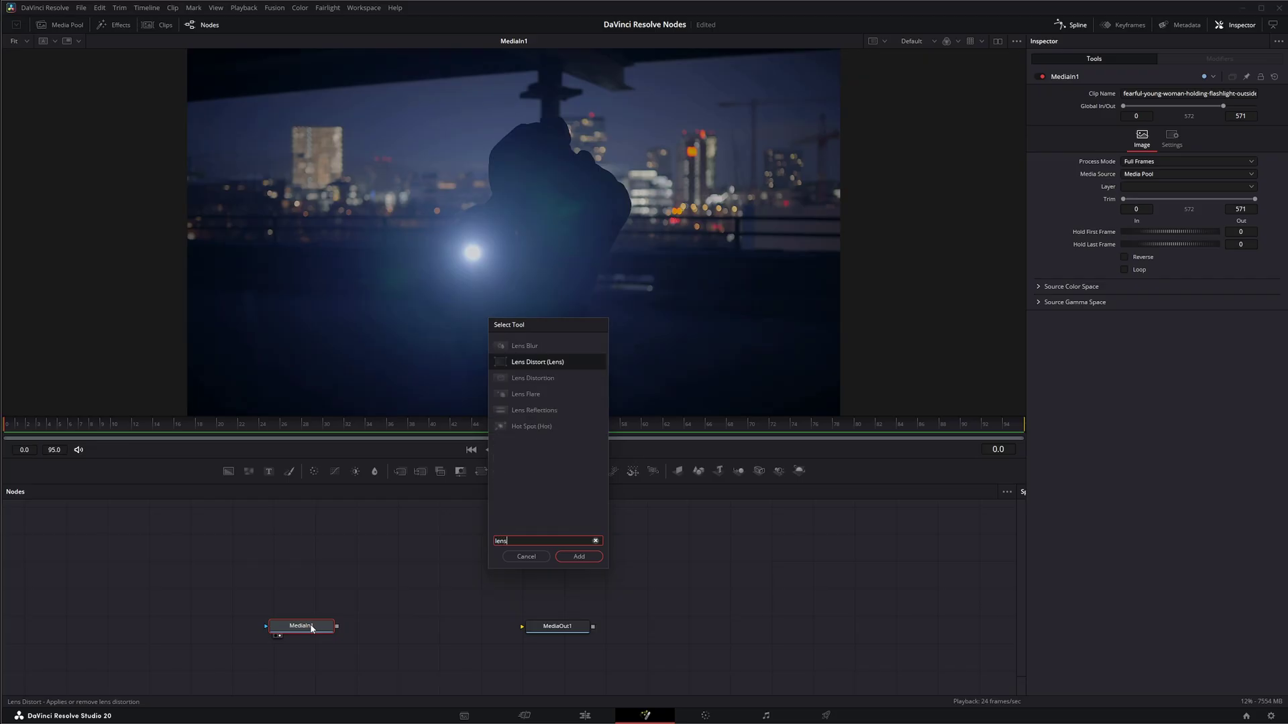
pyautogui.click(526, 395)
pyautogui.click(579, 557)
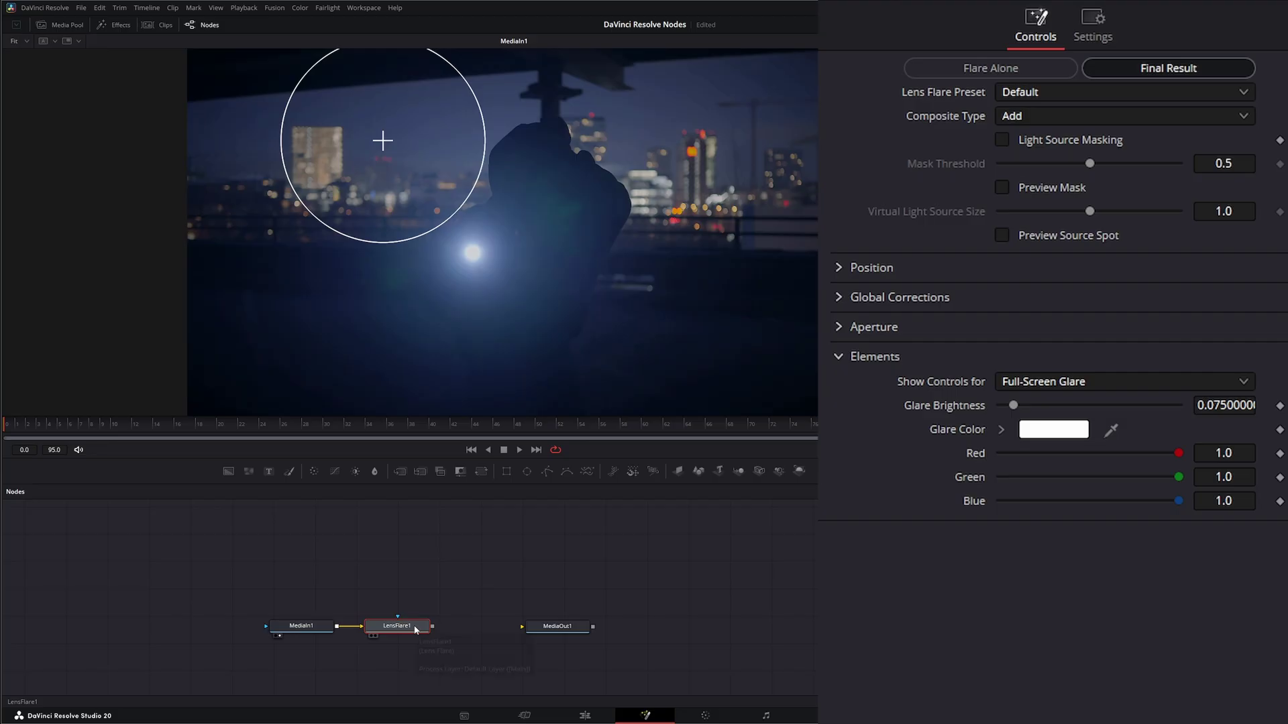
pyautogui.press('1')
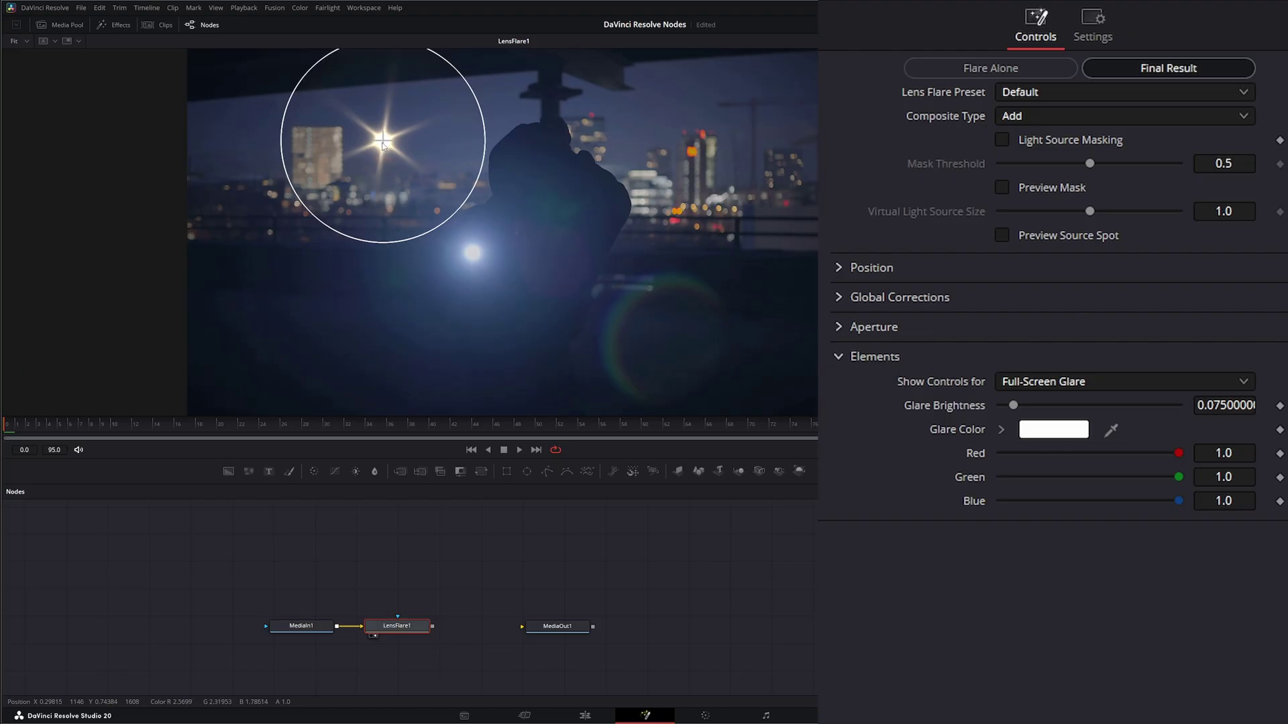
pyautogui.moveTo(384, 144); pyautogui.dragTo(472, 257)
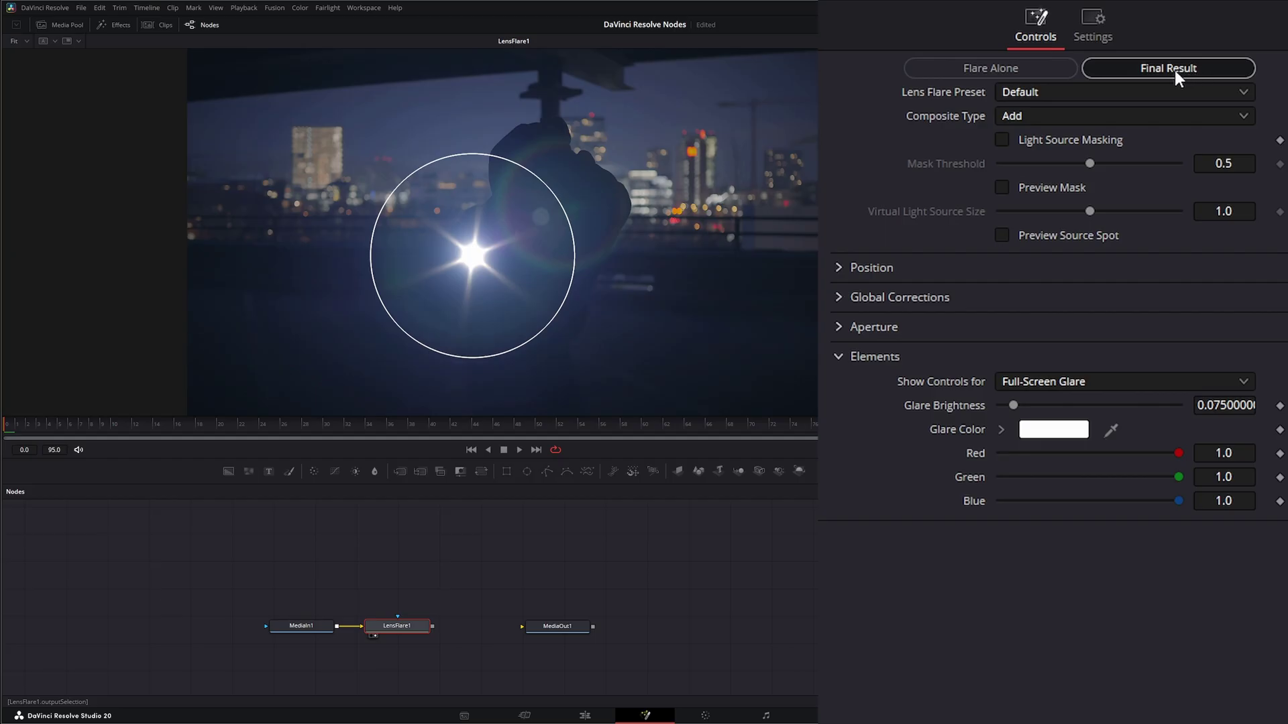
# Preview the flare alone away from the flashlight, and restore the final result with the flare back on the flashlight
pyautogui.click(974, 66)
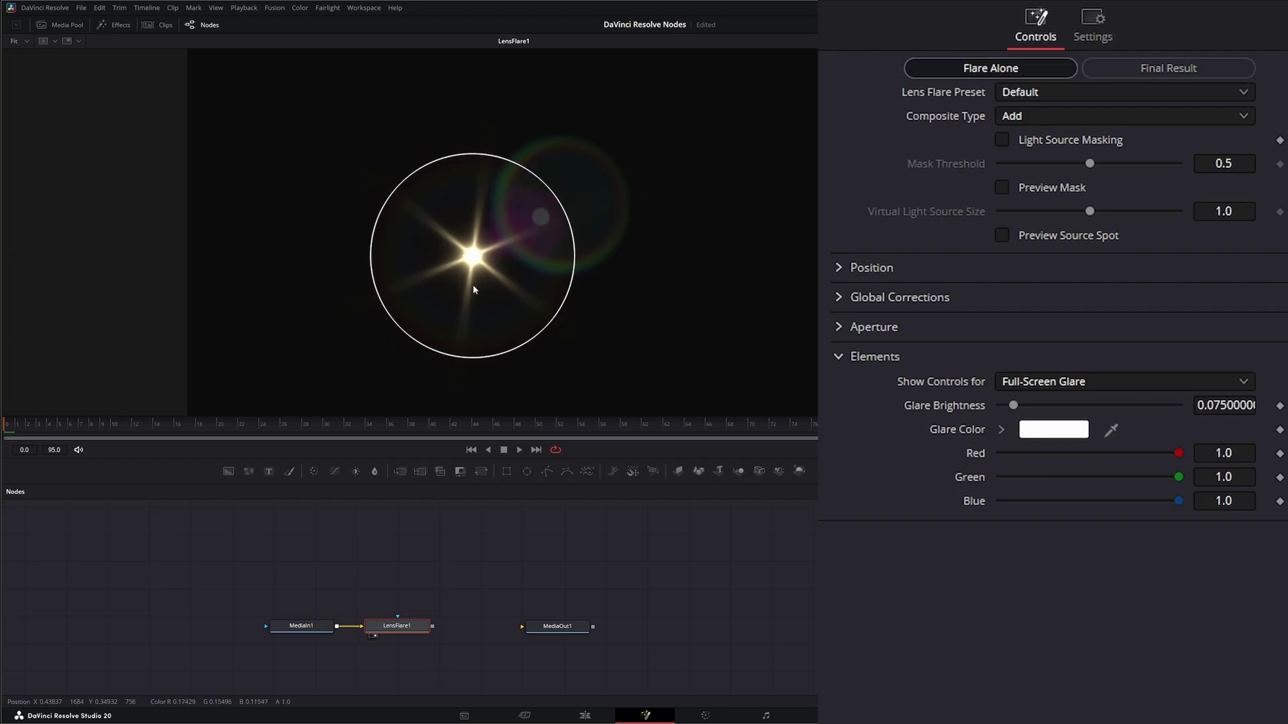
pyautogui.moveTo(472, 255); pyautogui.dragTo(321, 182)
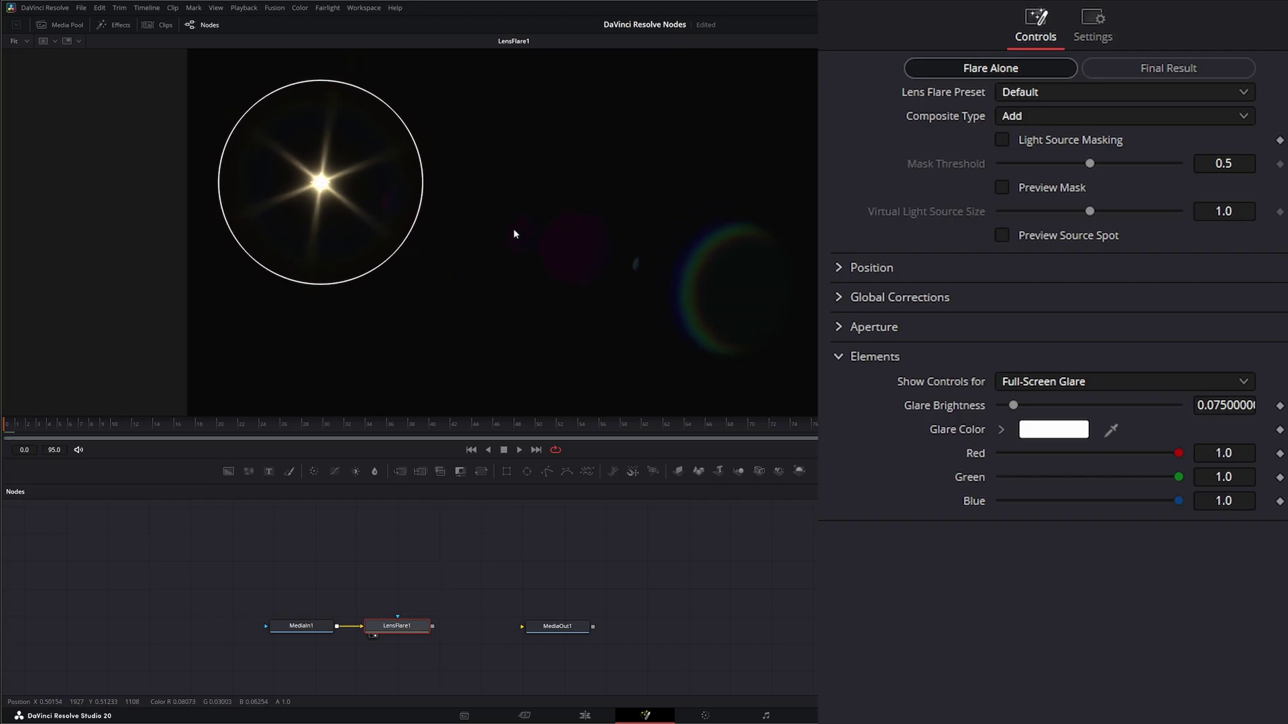
pyautogui.click(1194, 70)
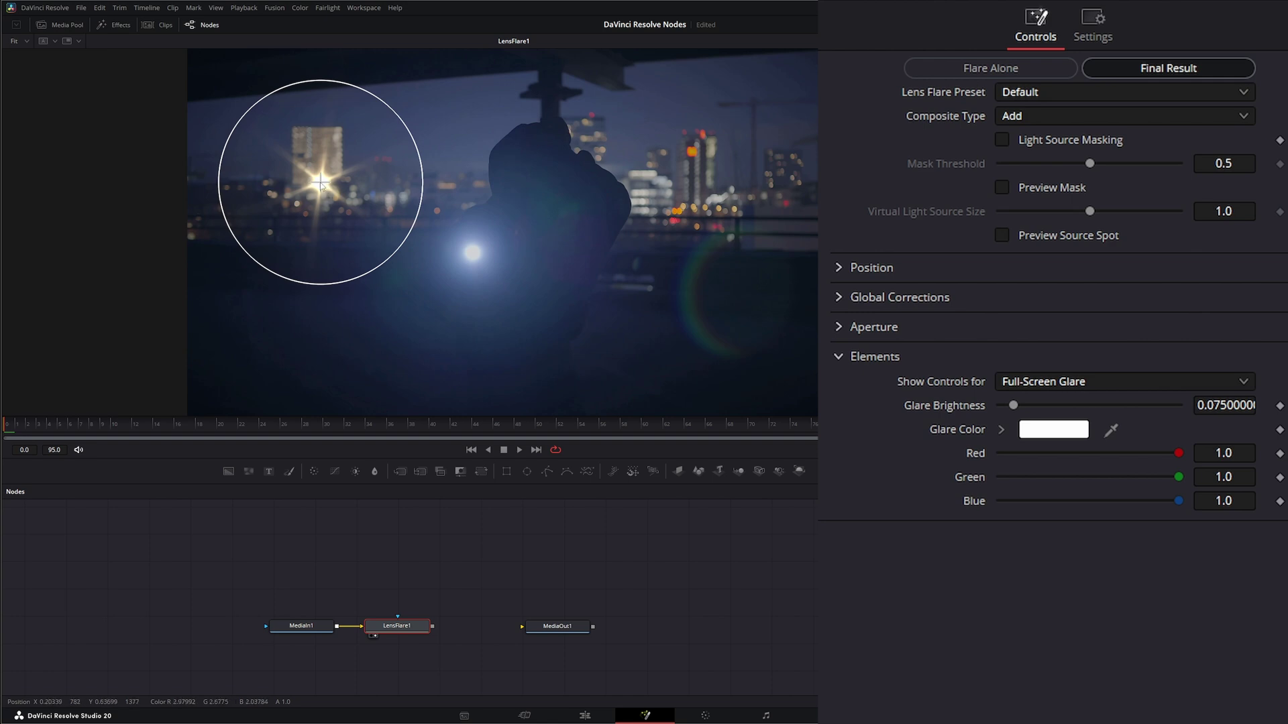
pyautogui.moveTo(320, 182); pyautogui.dragTo(474, 252)
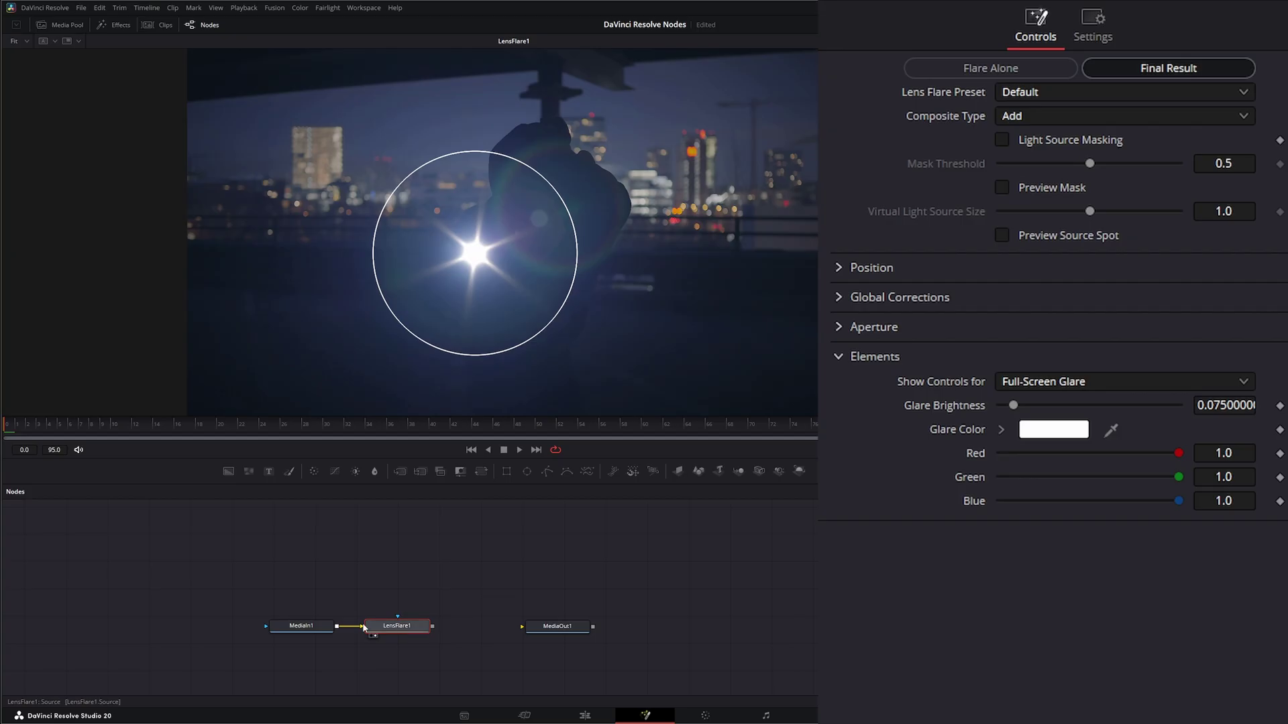
# Disconnect LensFlare1 from MediaIn1, move it aside and show MediaIn1 in the viewer
pyautogui.moveTo(362, 630); pyautogui.dragTo(416, 630)
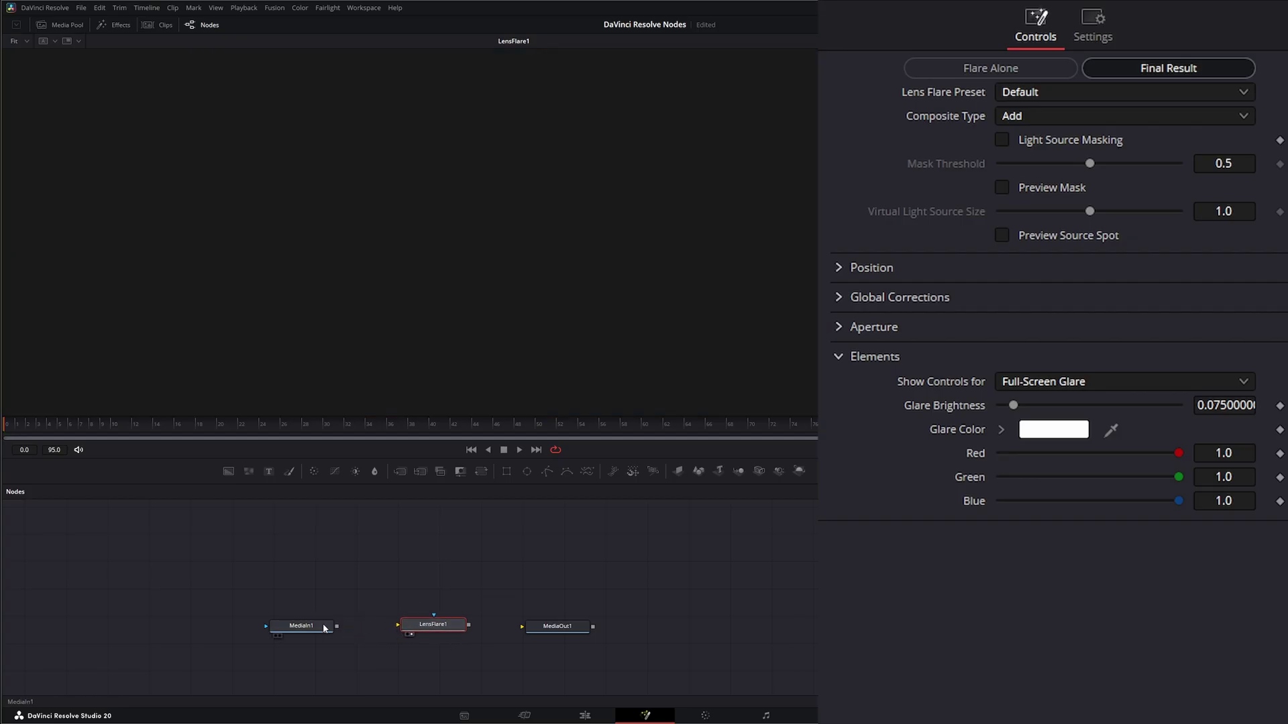
pyautogui.click(324, 622)
pyautogui.press('1')
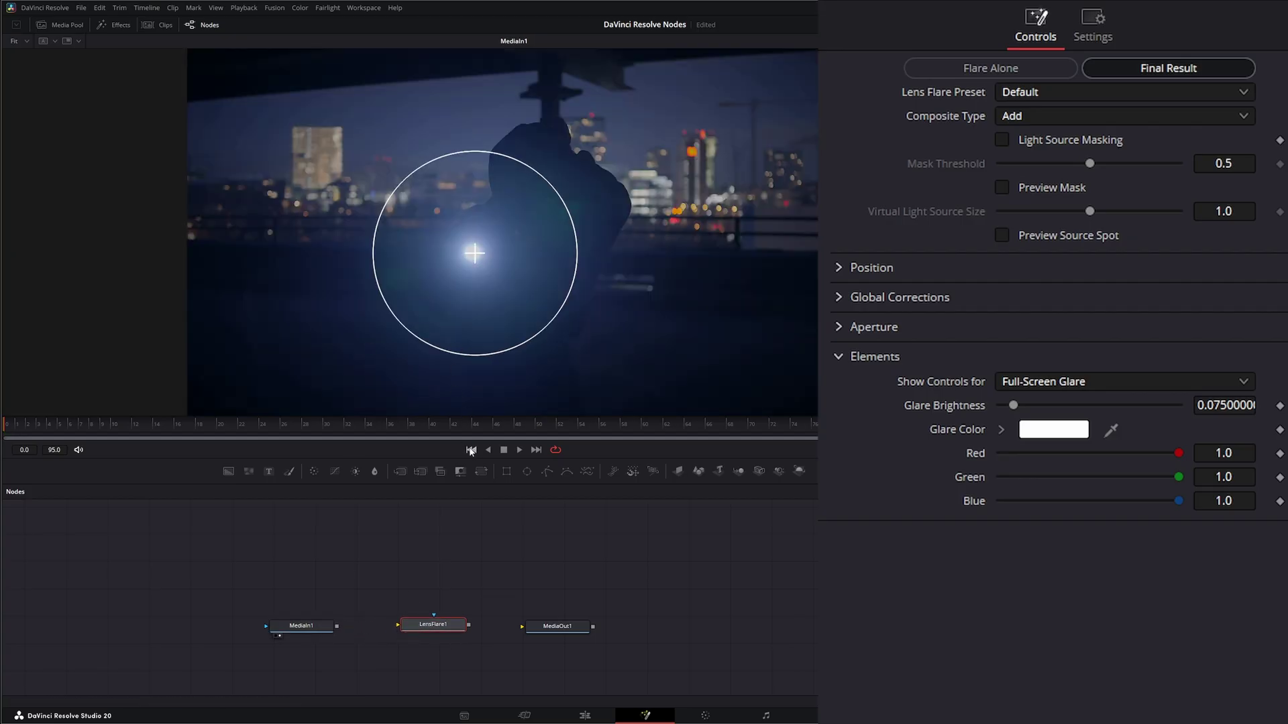
pyautogui.click(307, 622)
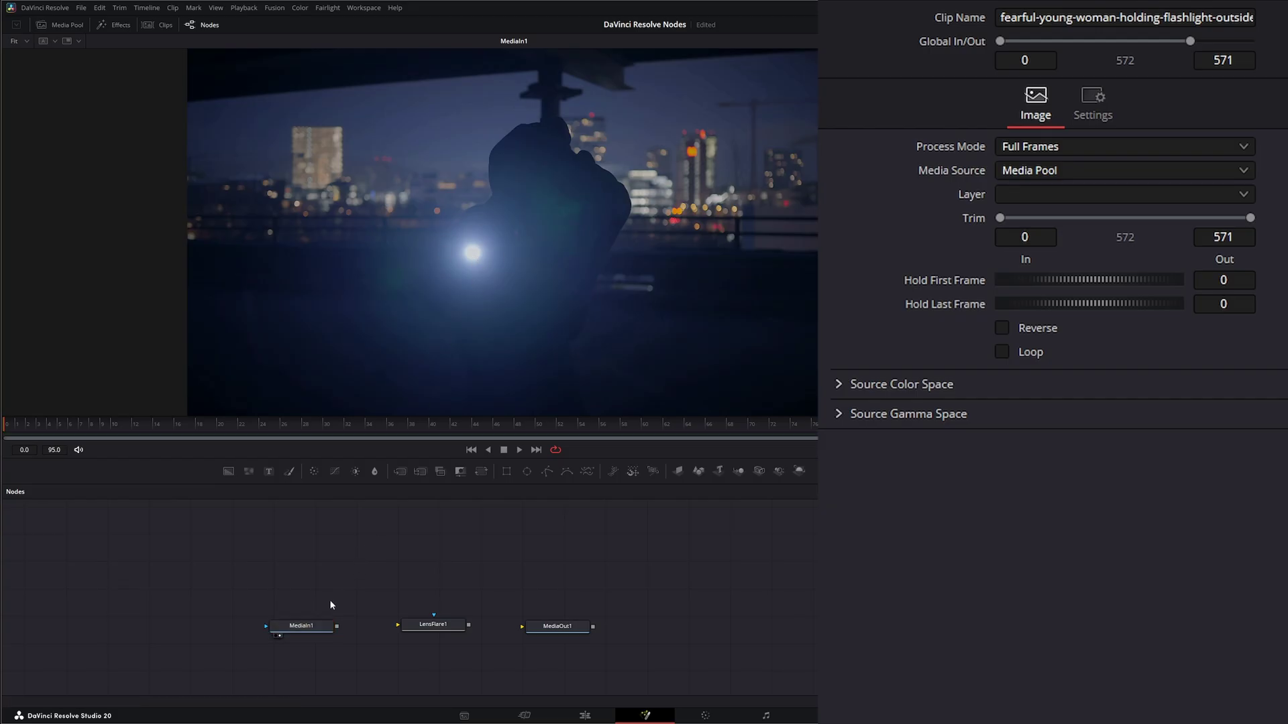
# Add a Tracker node after MediaIn1, view it and place its IntelliTrack point over the flashlight
pyautogui.click(312, 631)
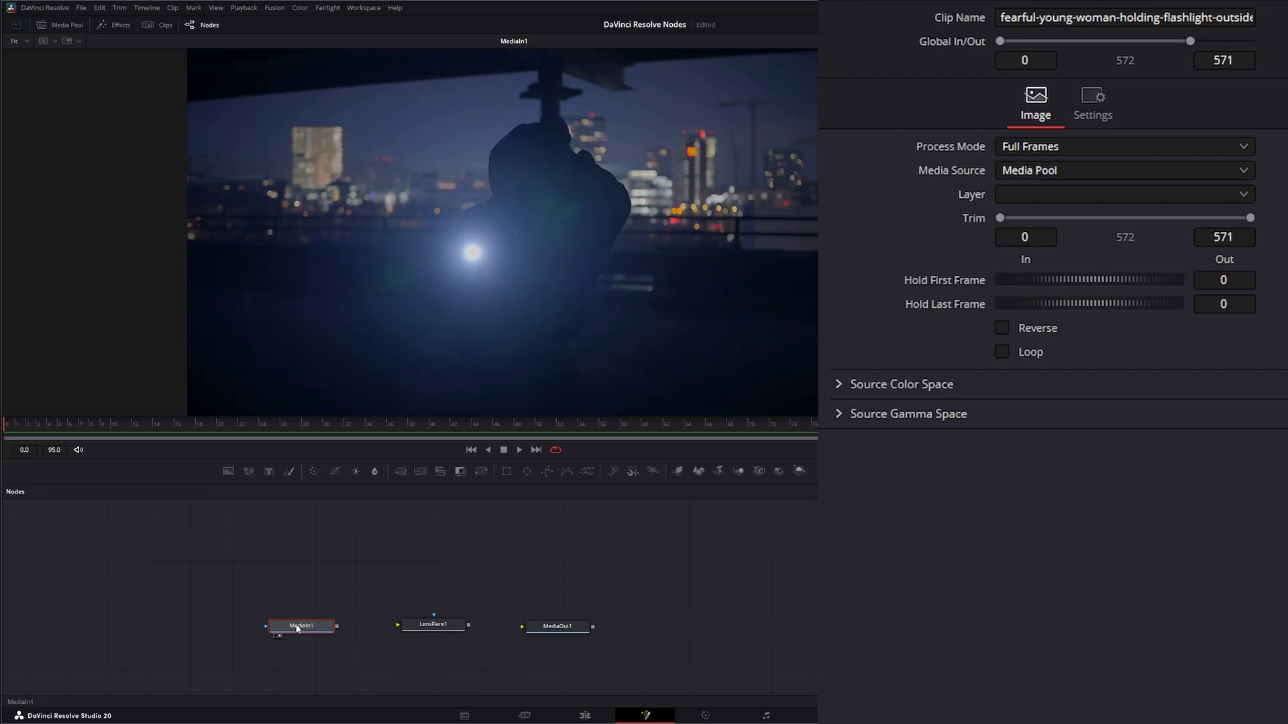
pyautogui.hotkey('shift', 'space')
pyautogui.write('tracker')
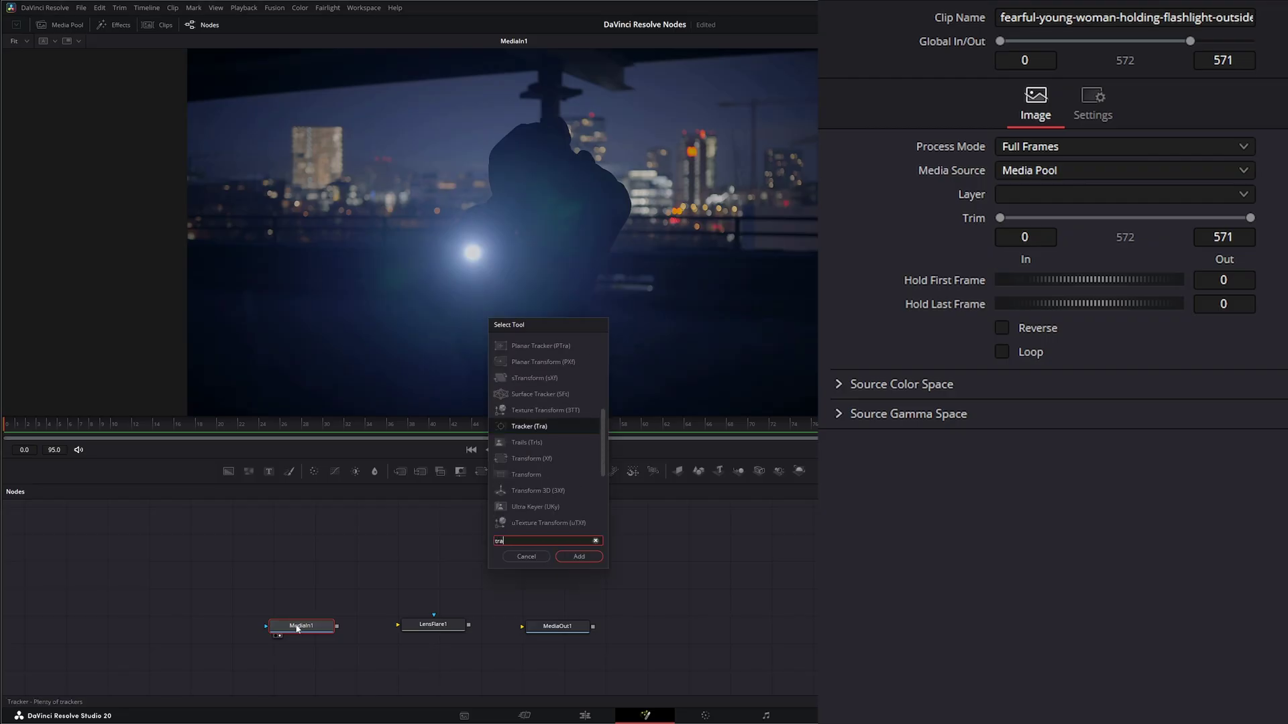
pyautogui.press('Return')
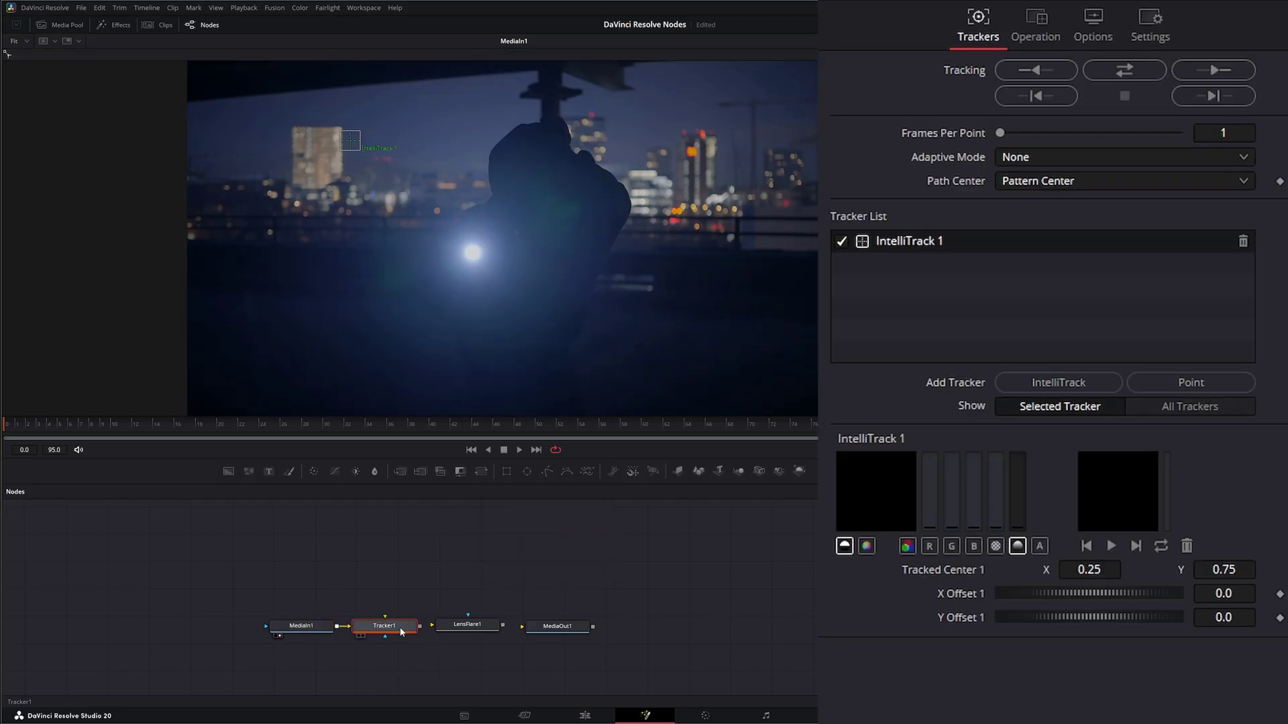
pyautogui.press('1')
pyautogui.moveTo(355, 152); pyautogui.dragTo(471, 253)
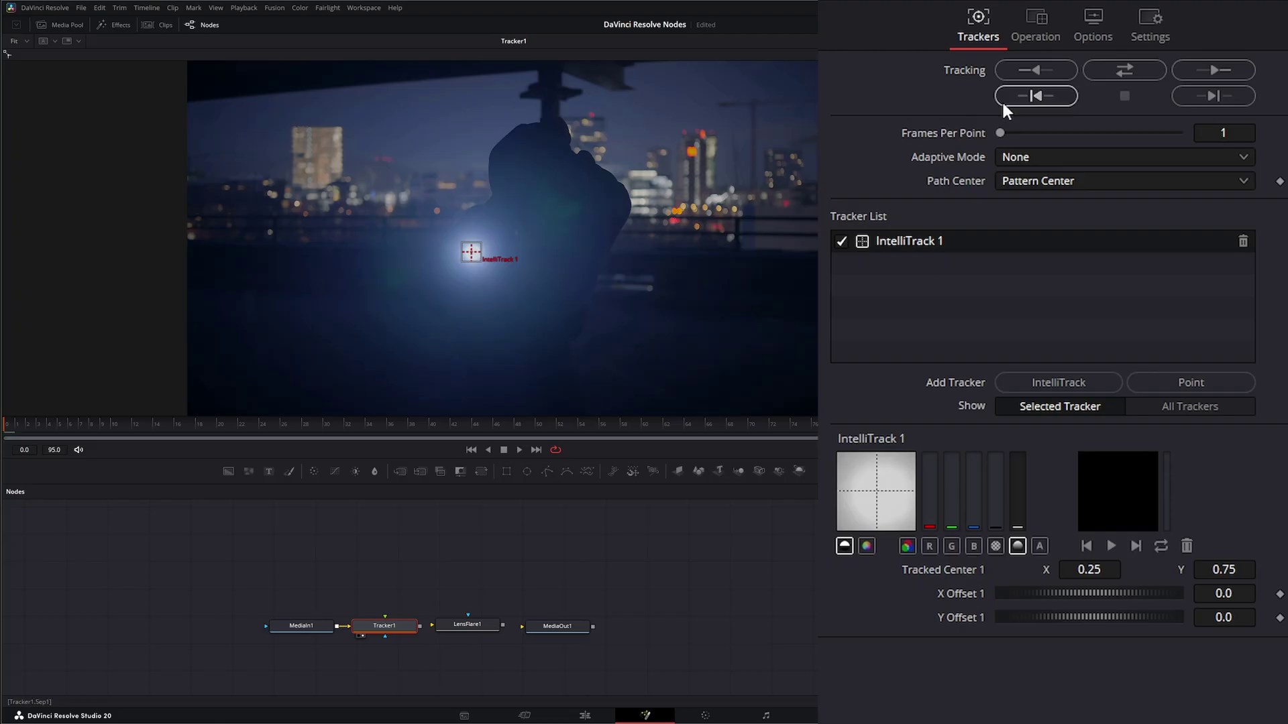
# Try to track the flashlight forward on the original footage, and remove the Tracker node
pyautogui.click(1218, 67)
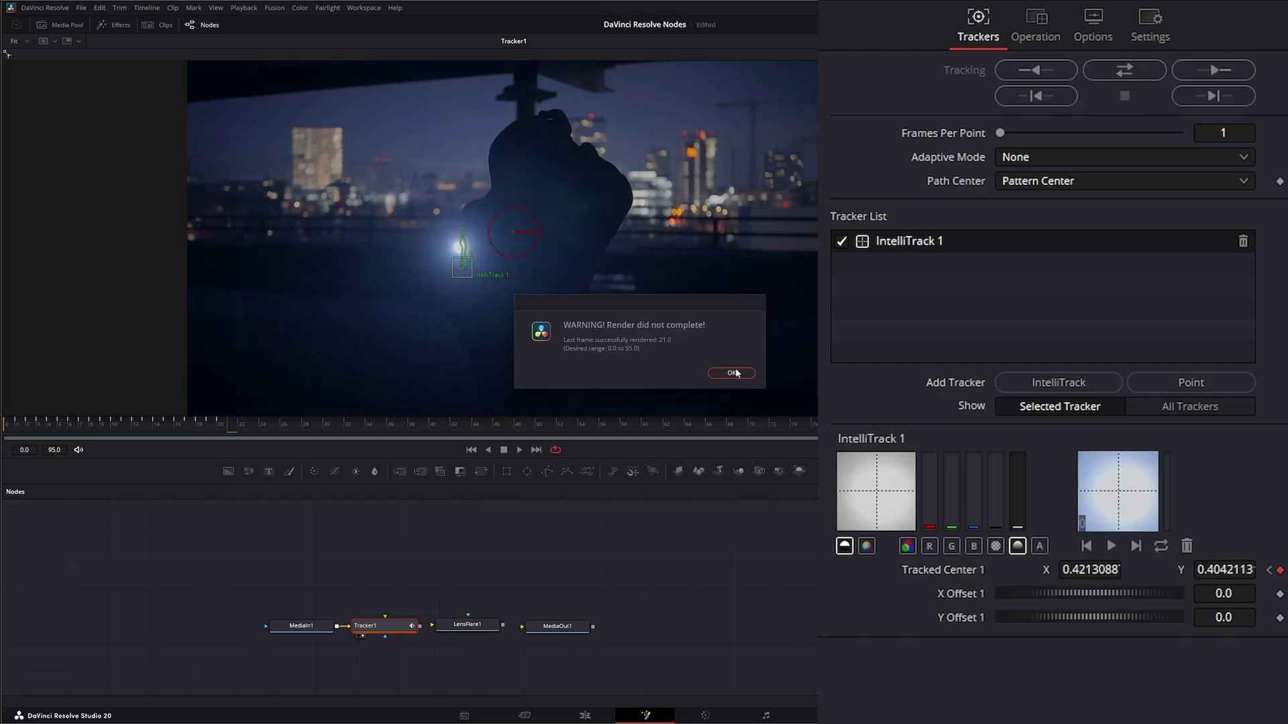
pyautogui.click(729, 374)
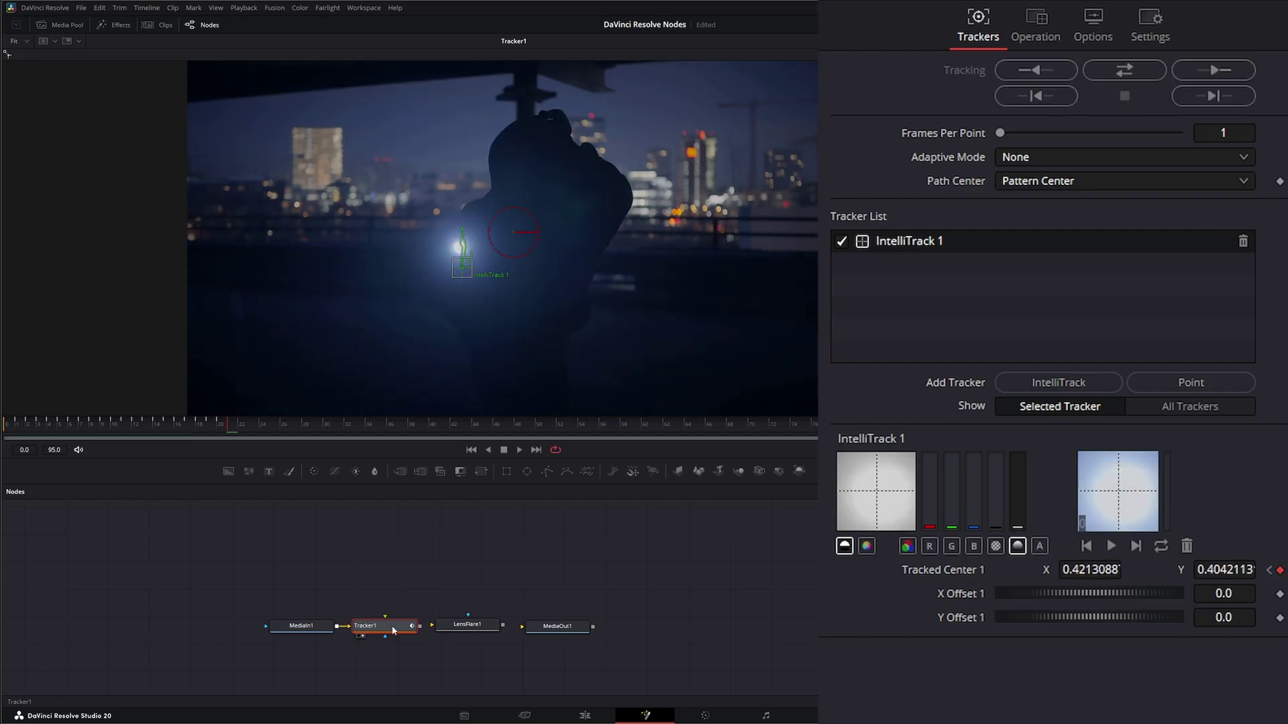
pyautogui.hotkey('ctrl', 'z')
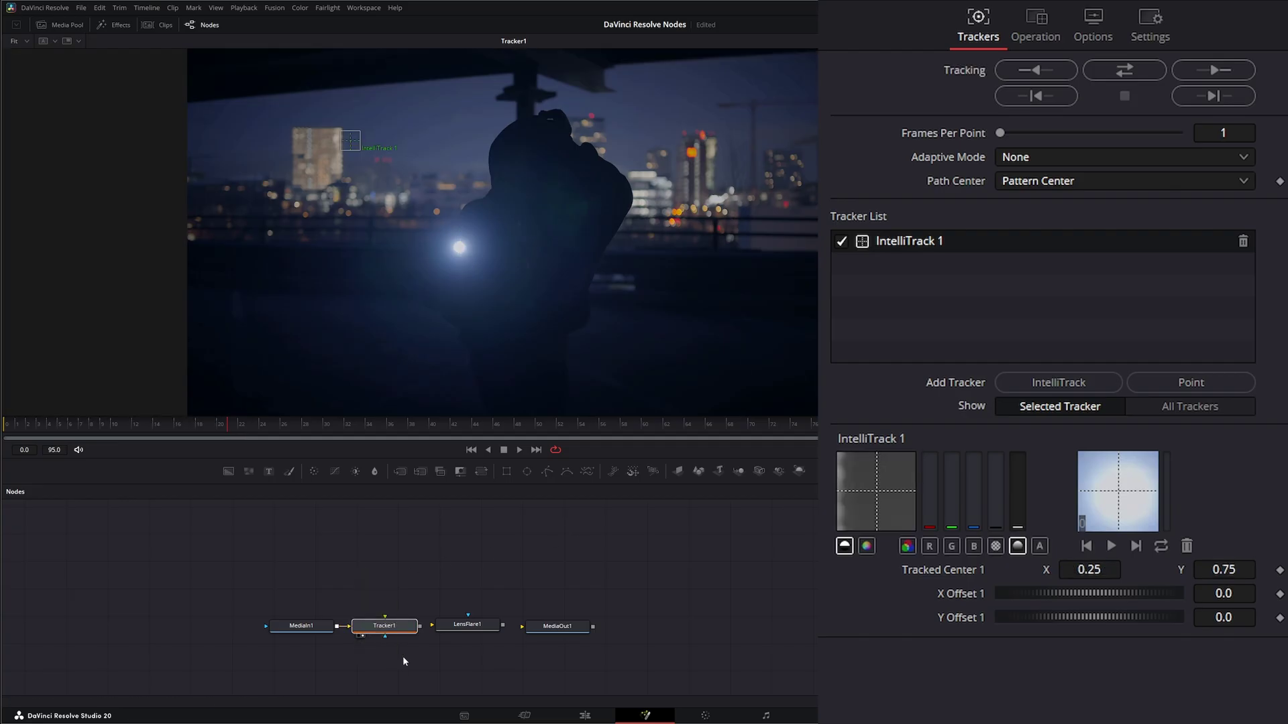
pyautogui.press('Delete')
# Add a Bitmap node above the other nodes, connect MediaIn1's output to it and show it in the viewer
pyautogui.click(323, 596)
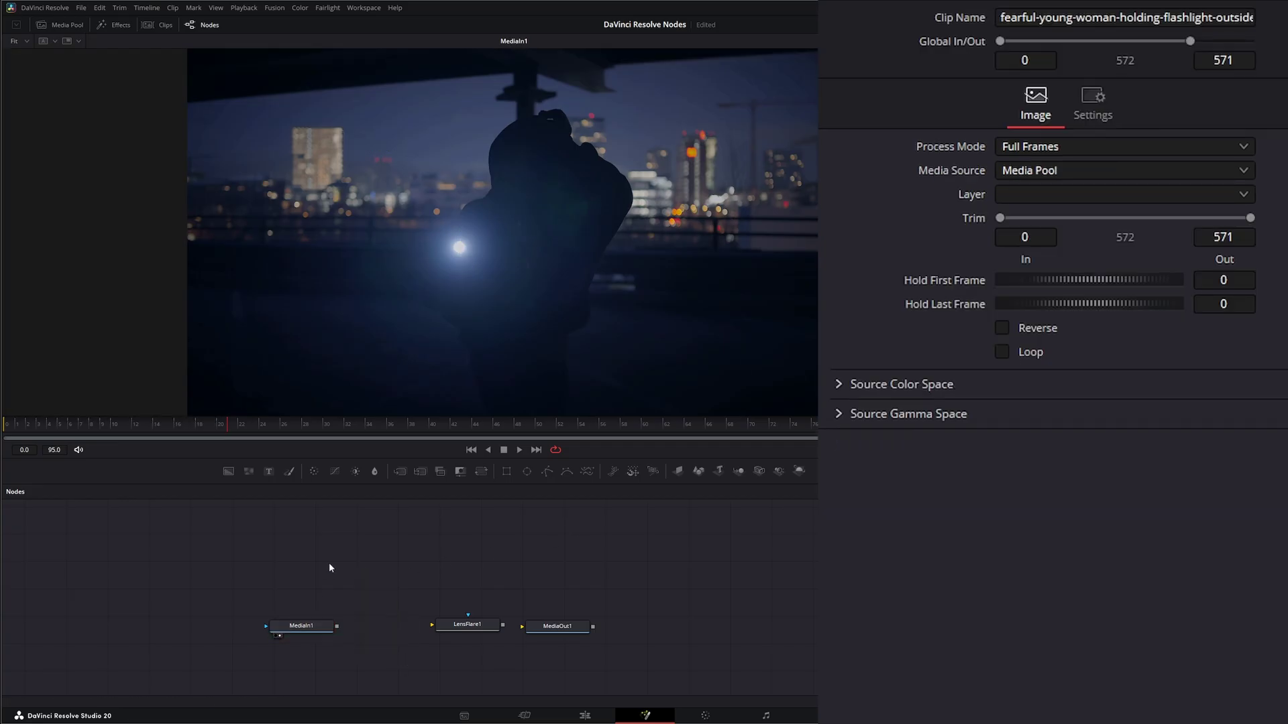
pyautogui.hotkey('shift', 'space')
pyautogui.write('trac')
pyautogui.press('BackSpace')
pyautogui.press('BackSpace')
pyautogui.press('BackSpace')
pyautogui.press('BackSpace')
pyautogui.write('bitmap')
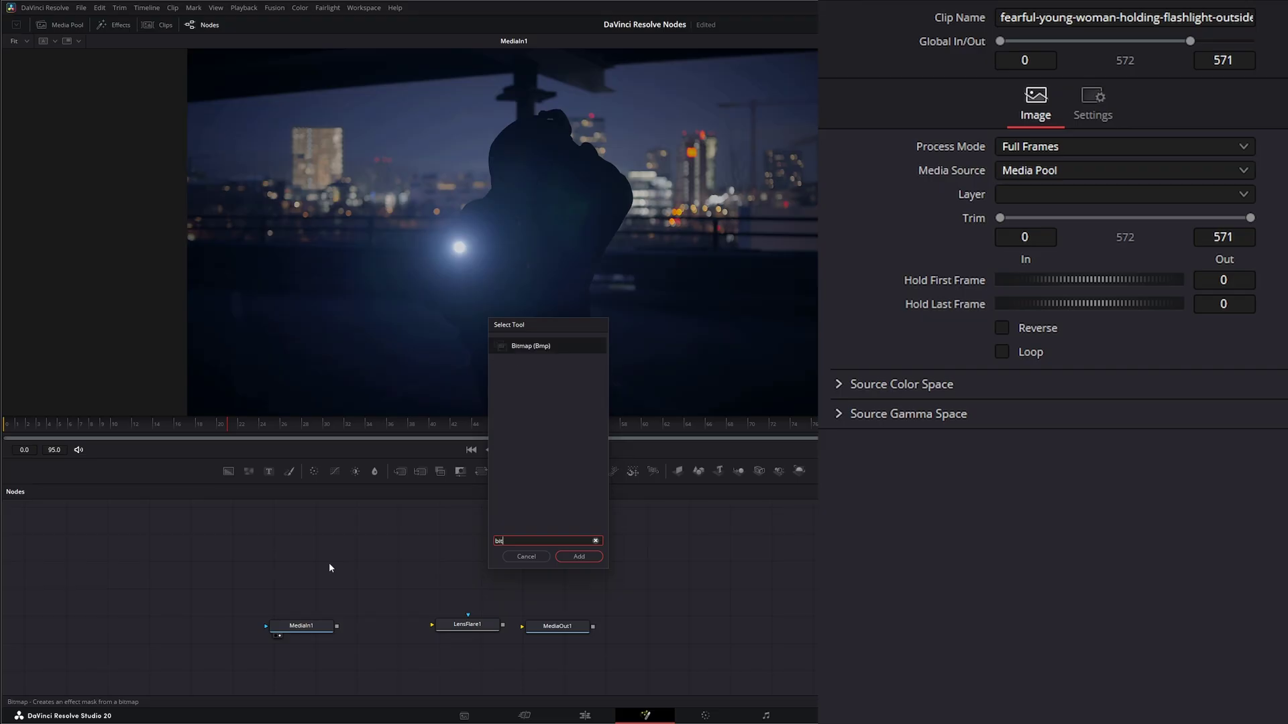
pyautogui.press('Return')
pyautogui.moveTo(330, 567); pyautogui.dragTo(411, 570)
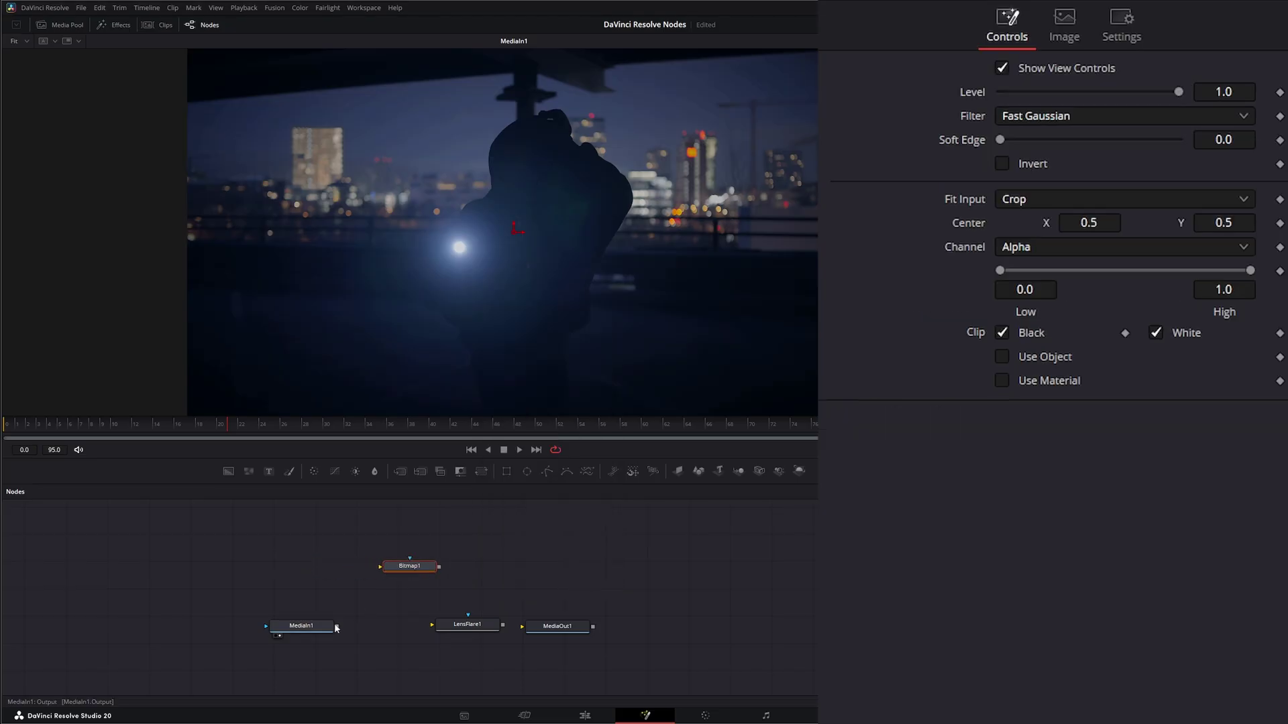
pyautogui.moveTo(336, 625); pyautogui.dragTo(388, 571)
pyautogui.press('1')
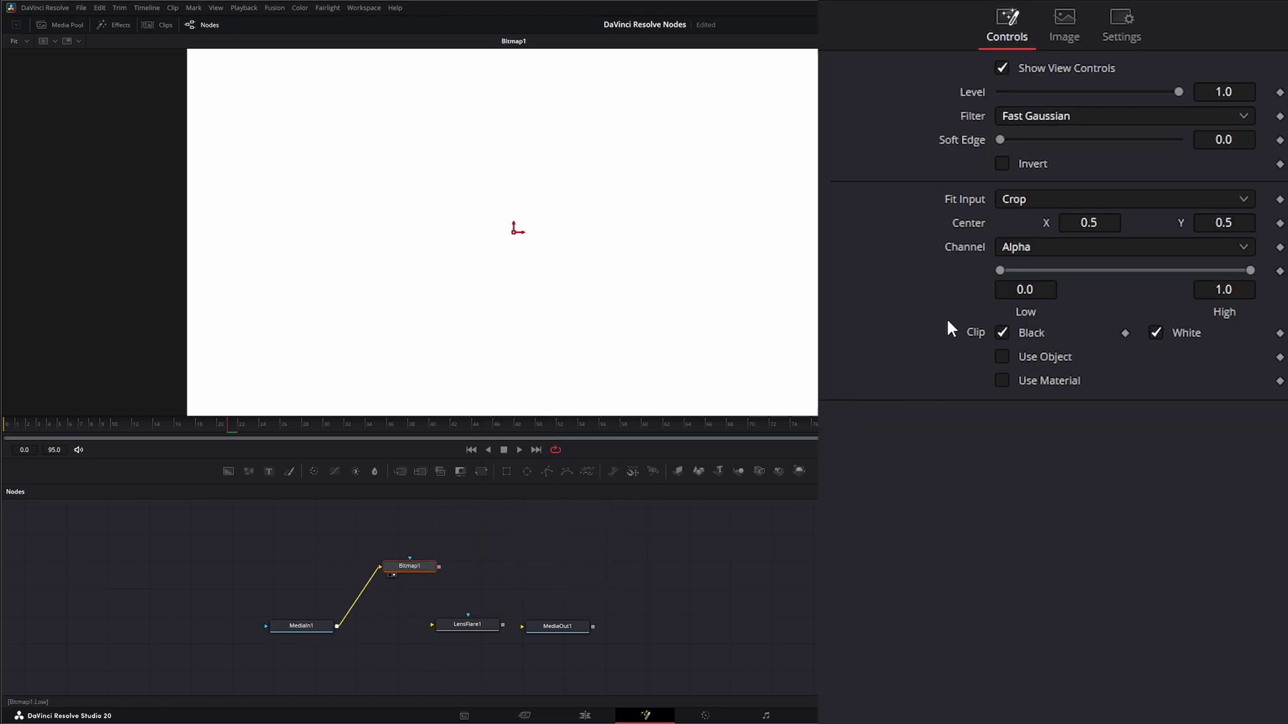
pyautogui.click(1020, 248)
pyautogui.click(1050, 376)
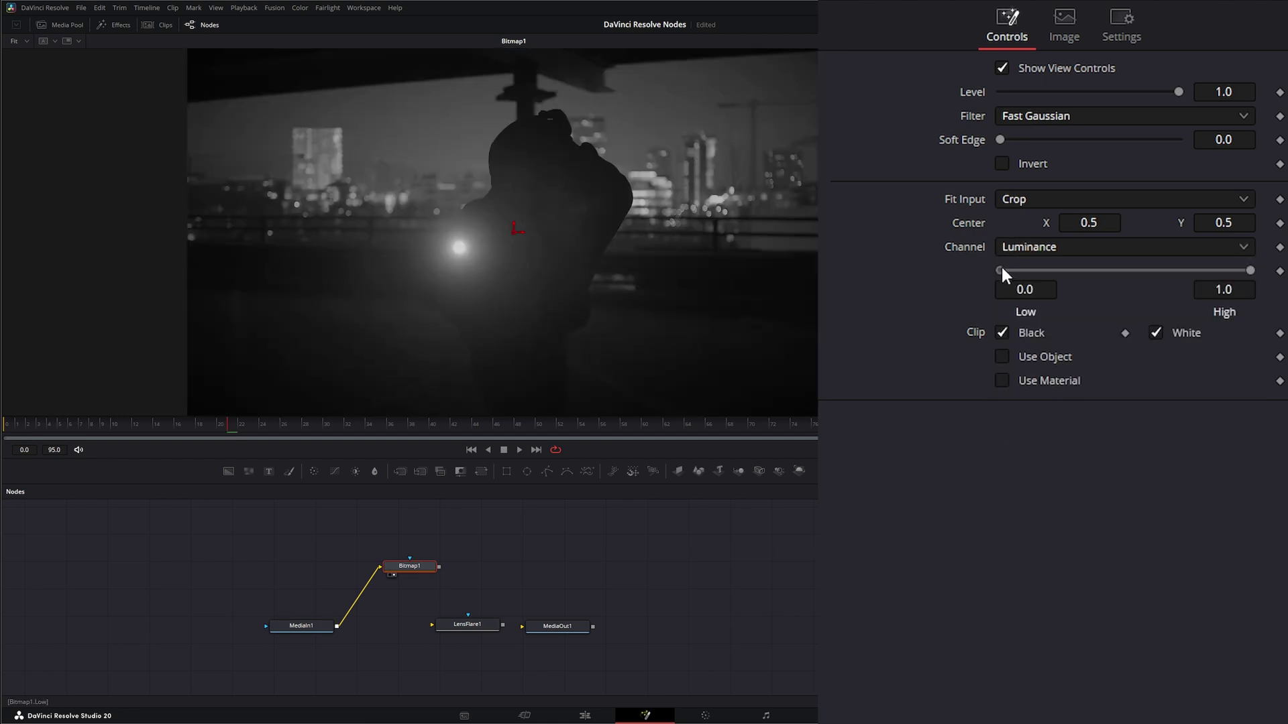
pyautogui.moveTo(1001, 270); pyautogui.dragTo(1218, 271)
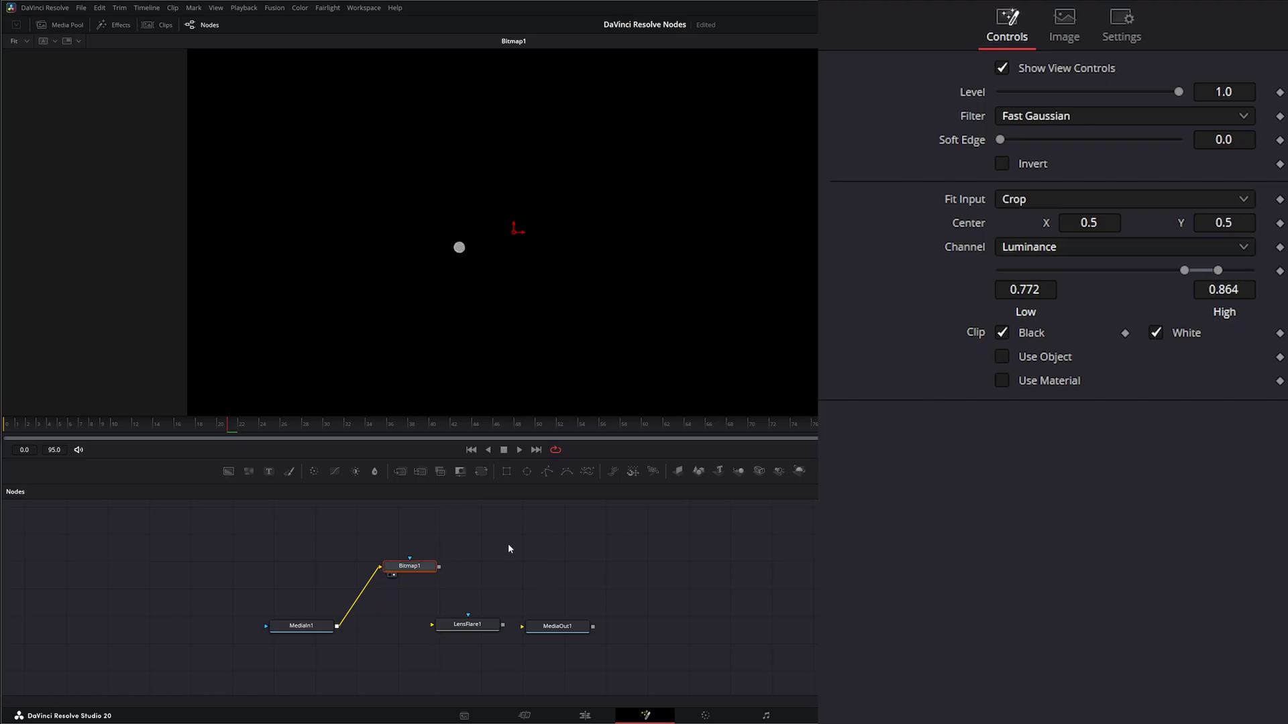
# Shift Bitmap1 slightly away from the Lens Flare node and add a Tracker node after it
pyautogui.moveTo(418, 569); pyautogui.dragTo(383, 565)
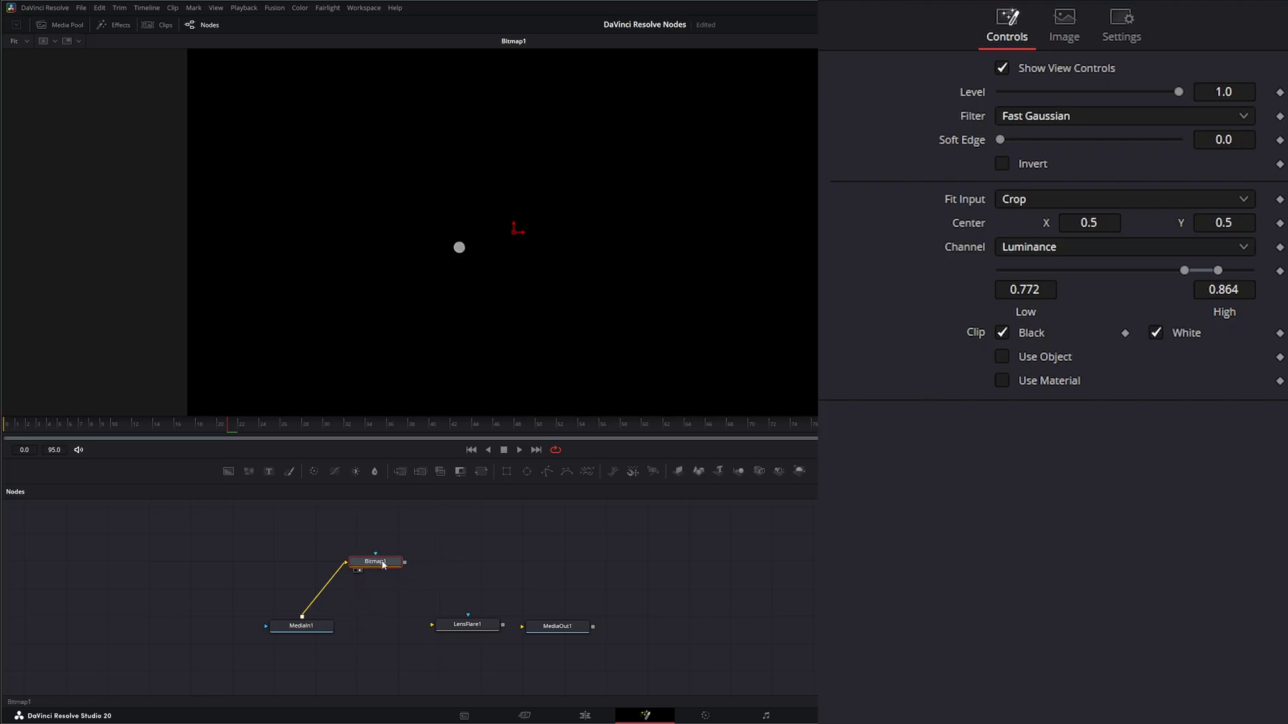
pyautogui.hotkey('shift', 'space')
pyautogui.write('tra')
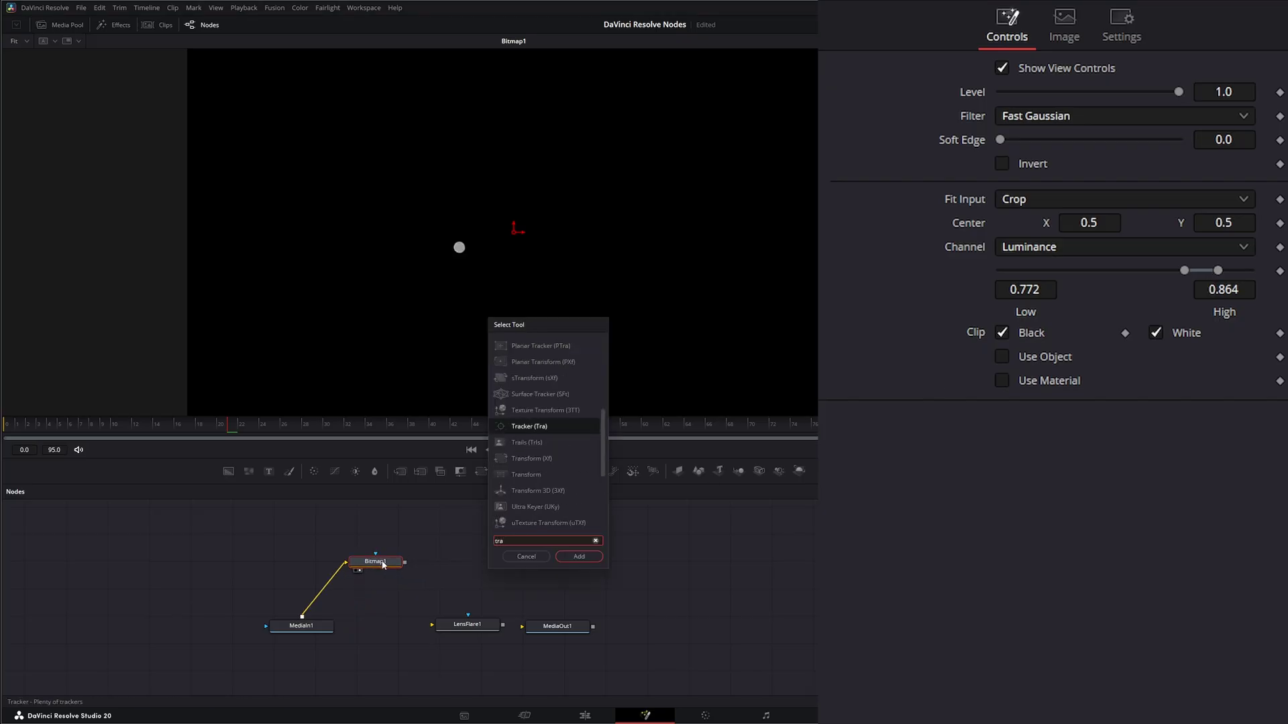
pyautogui.press('Return')
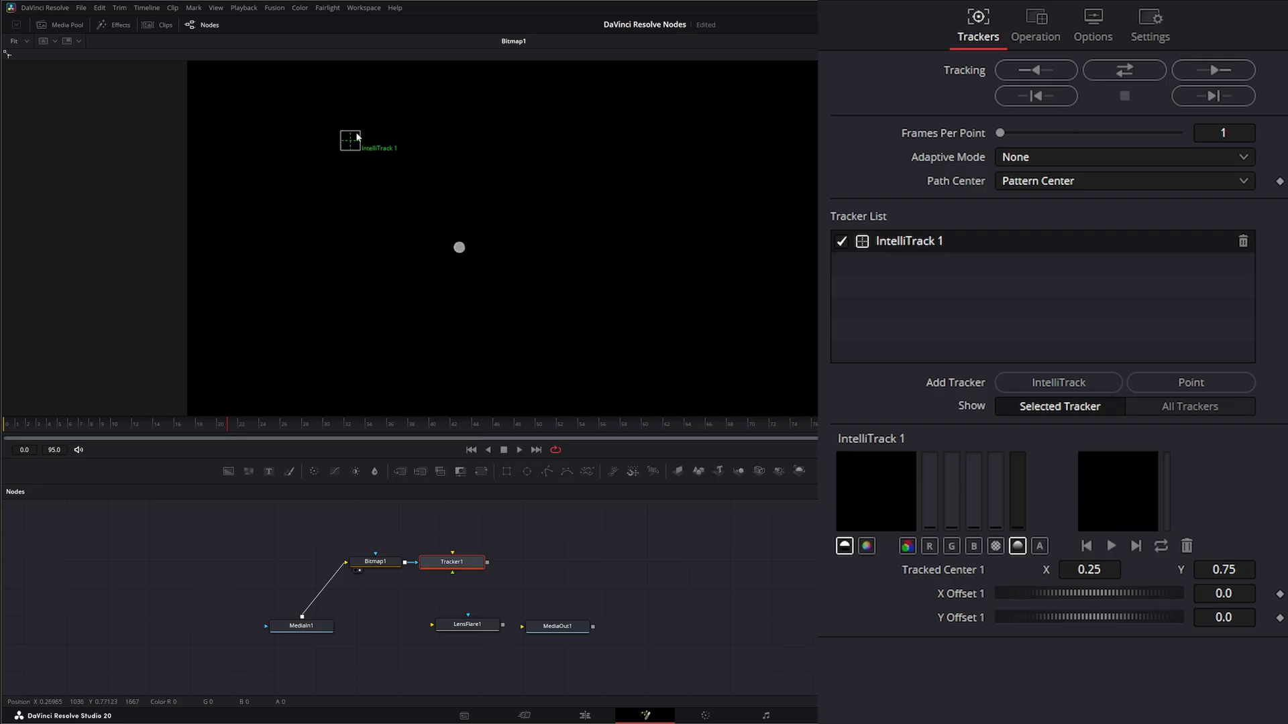
# Place the IntelliTrack point over the white dot and reconnect Bitmap1 to Tracker1's image input for viewing
pyautogui.moveTo(351, 159); pyautogui.dragTo(461, 250)
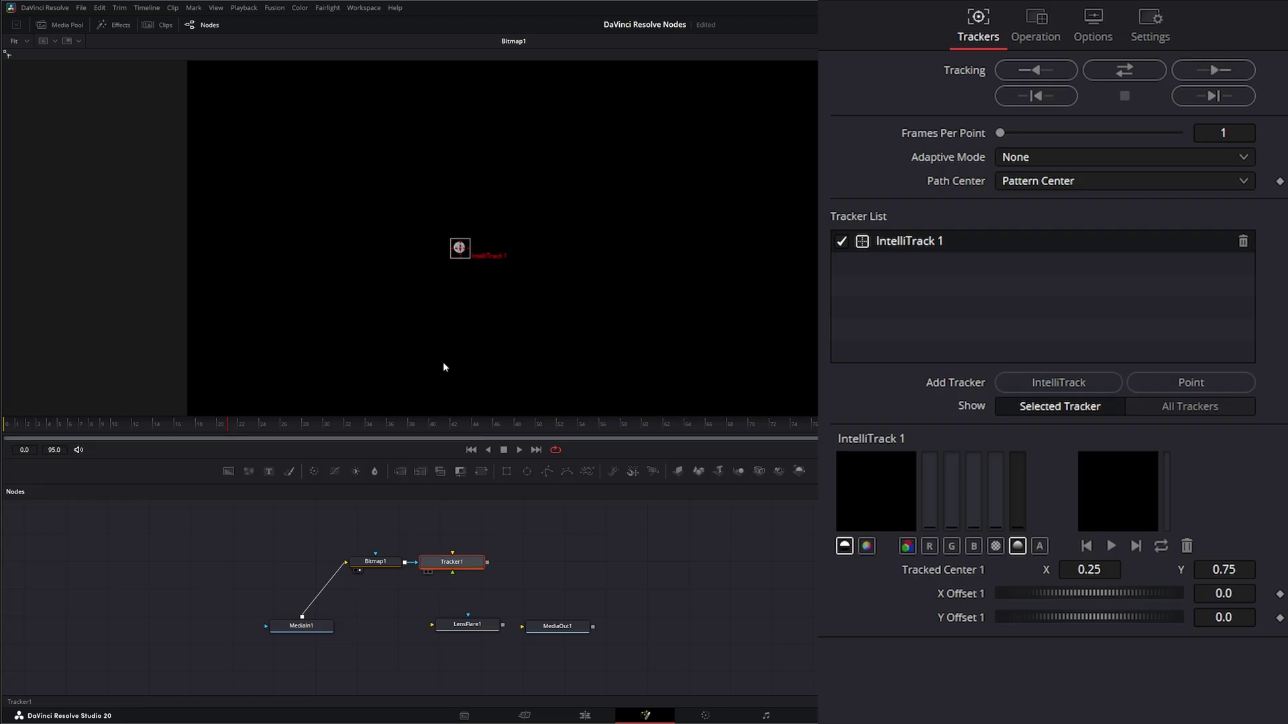
pyautogui.press('1')
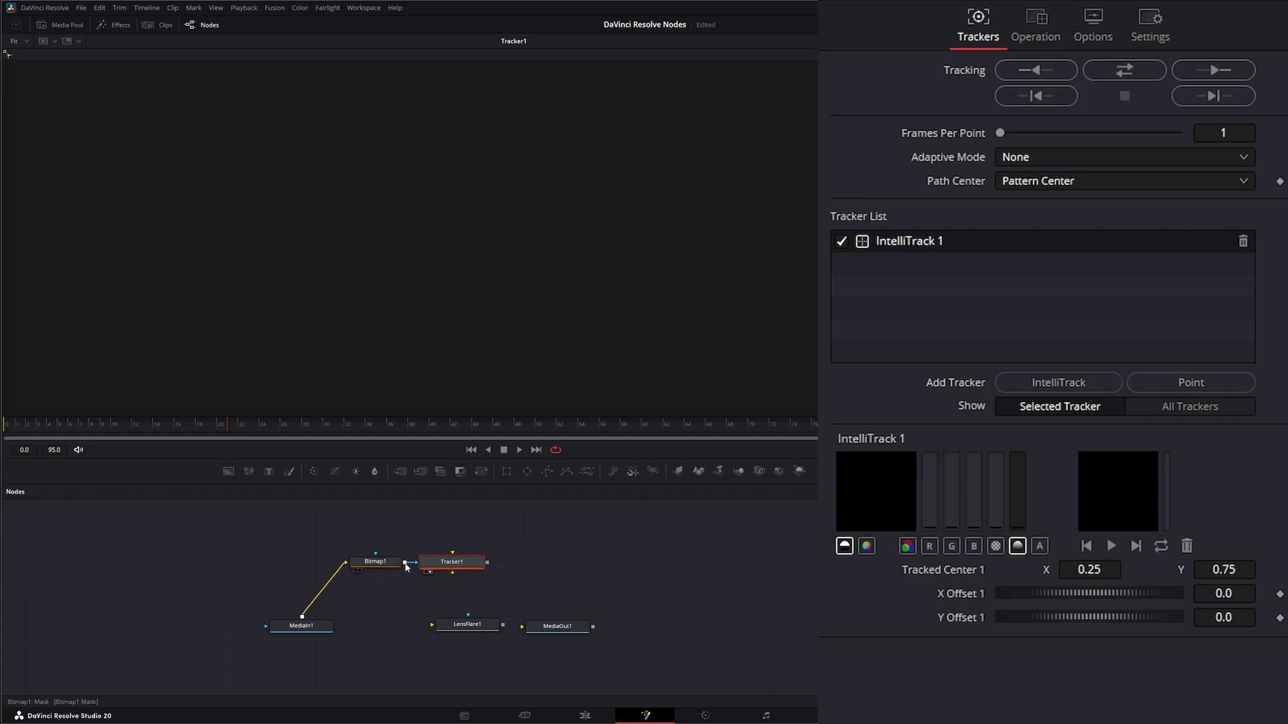
pyautogui.moveTo(406, 567); pyautogui.dragTo(453, 566)
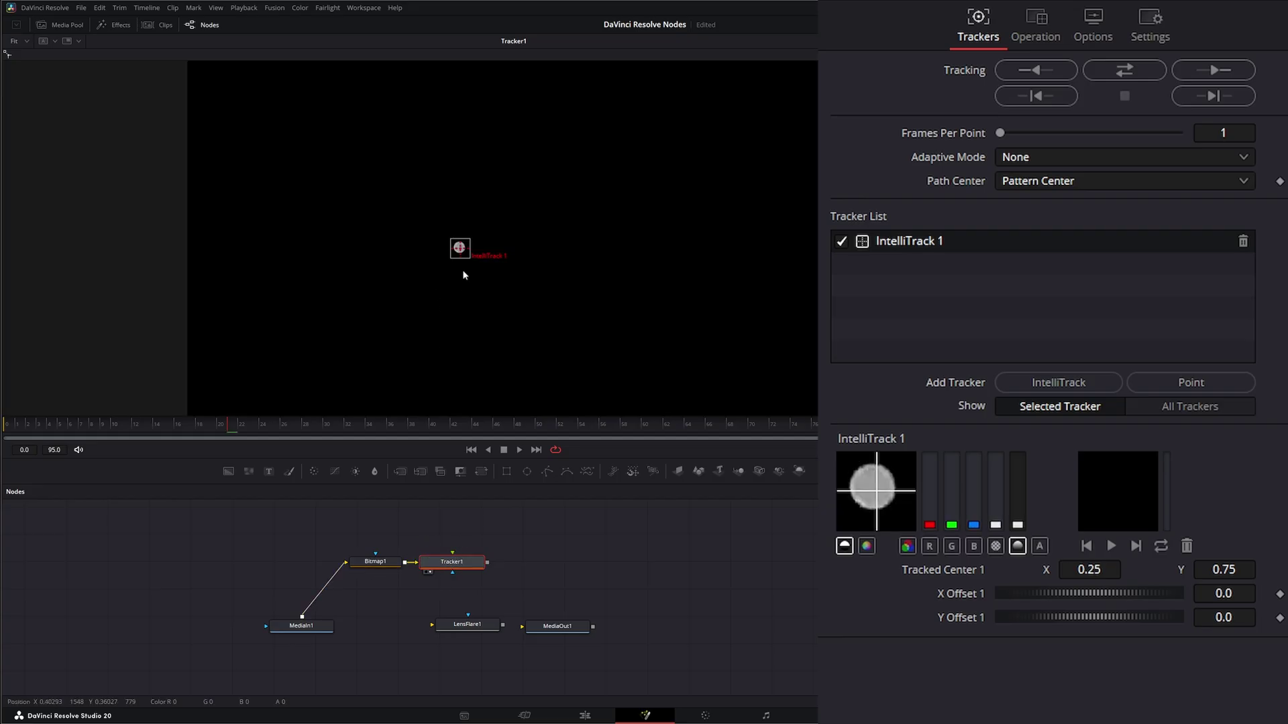
# Center the IntelliTrack point on the white dot, track it in both directions and play back the result
pyautogui.moveTo(461, 249)
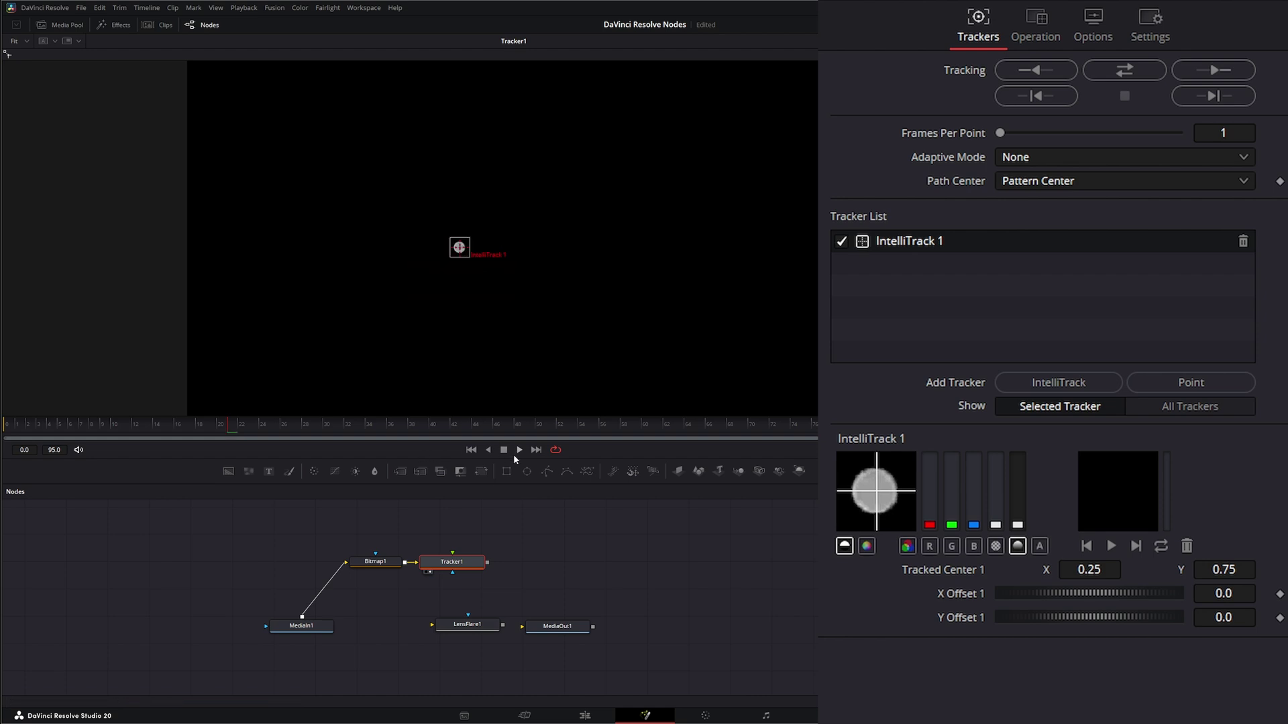
pyautogui.click(1125, 69)
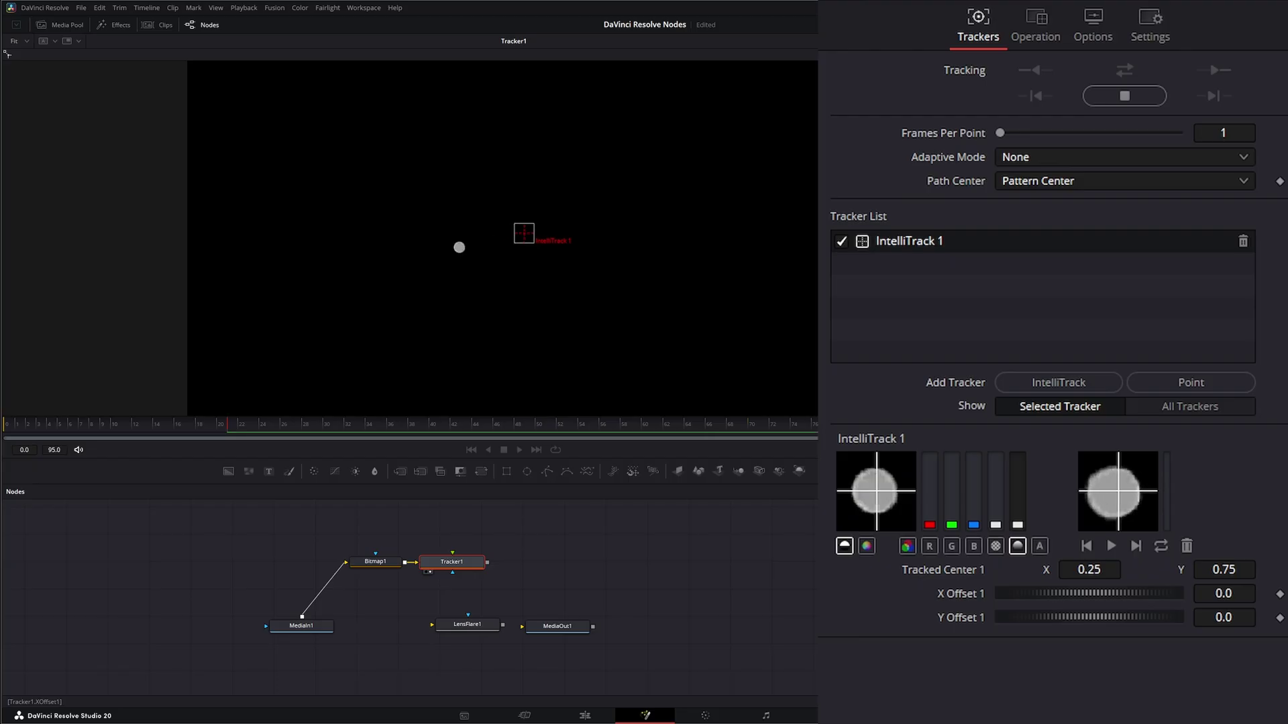
pyautogui.click(519, 450)
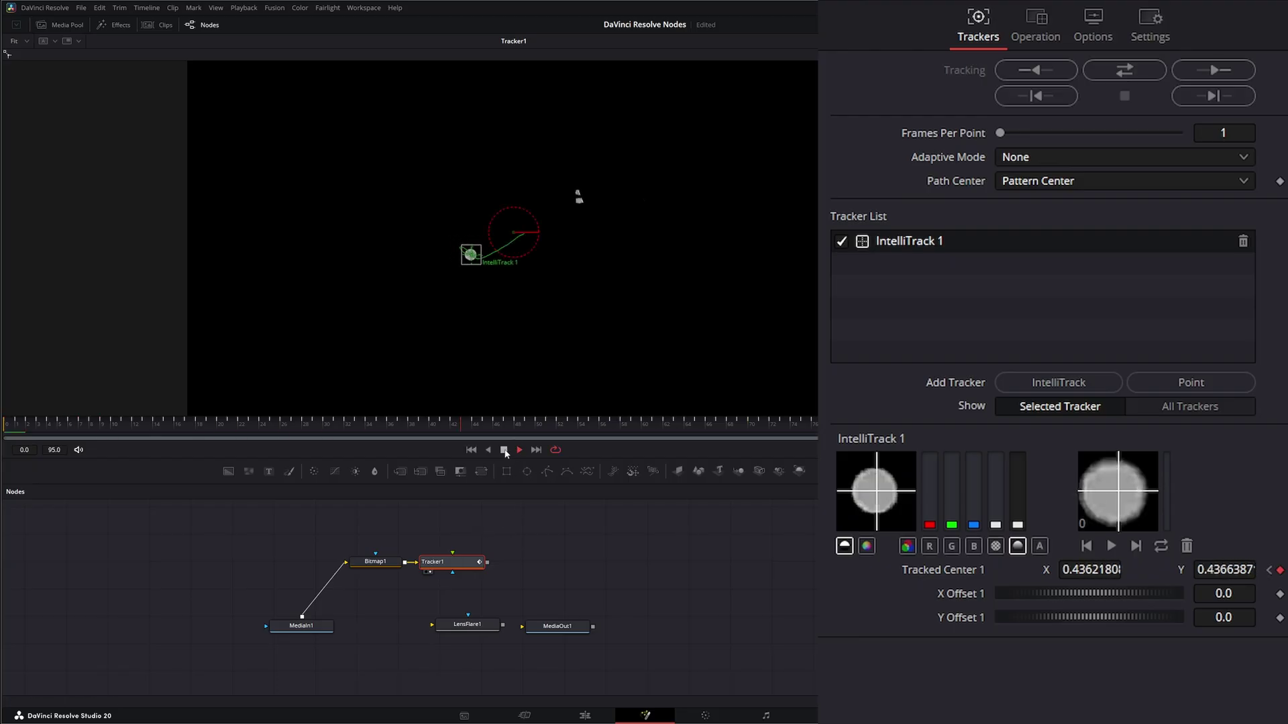
# Stop the playback and delete the Bitmap1 node, setting Tracker1 aside above MediaIn1
pyautogui.click(503, 450)
pyautogui.moveTo(335, 530); pyautogui.dragTo(234, 562)
pyautogui.press('Delete')
# Bring LensFlare1 closer to MediaIn1, connect MediaIn1 to it for viewing, and place the unconnected Tracker1 above them
pyautogui.moveTo(304, 629); pyautogui.dragTo(285, 623)
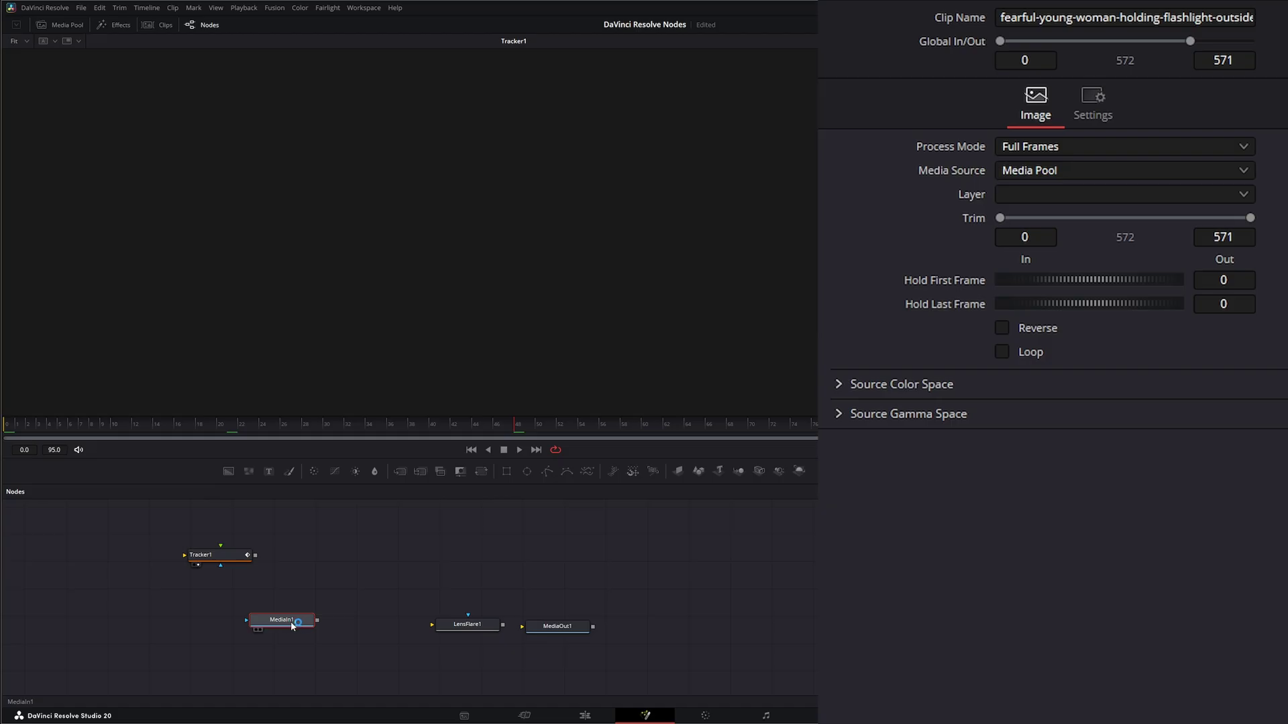
pyautogui.moveTo(463, 627); pyautogui.dragTo(437, 630)
pyautogui.click(395, 623)
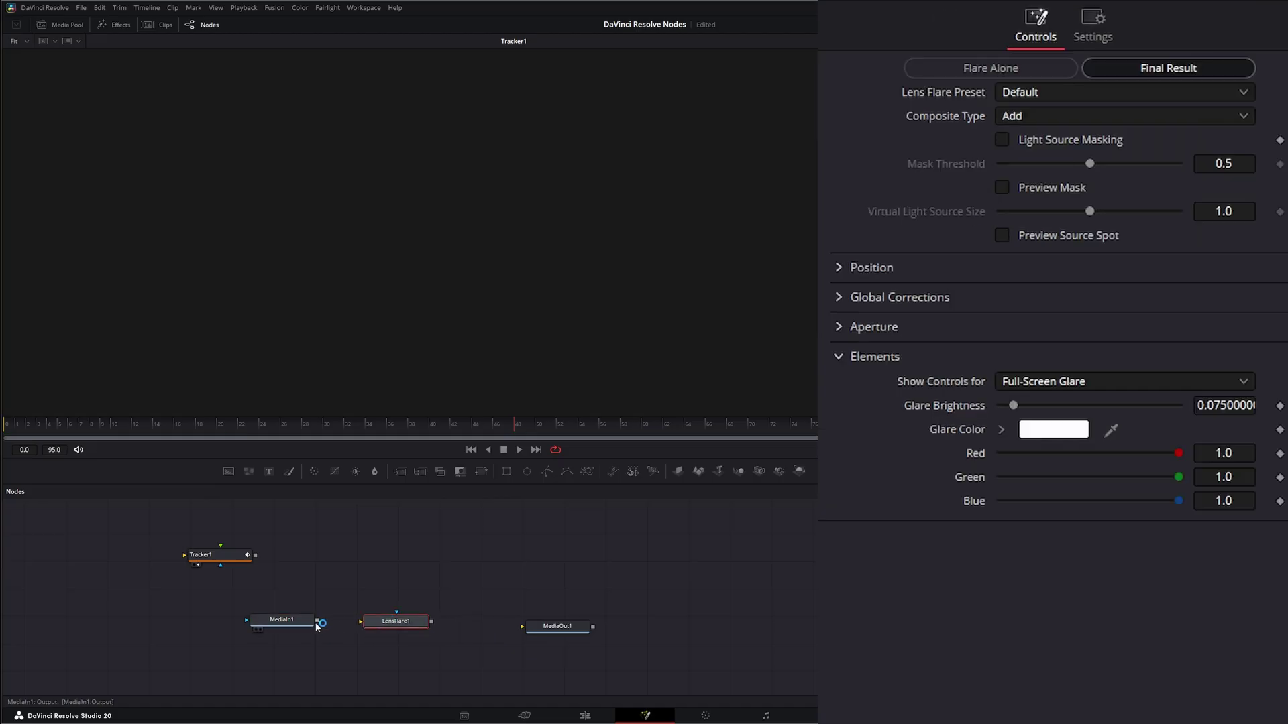
pyautogui.moveTo(317, 620); pyautogui.dragTo(437, 373)
pyautogui.moveTo(227, 564); pyautogui.dragTo(258, 567)
pyautogui.click(258, 567)
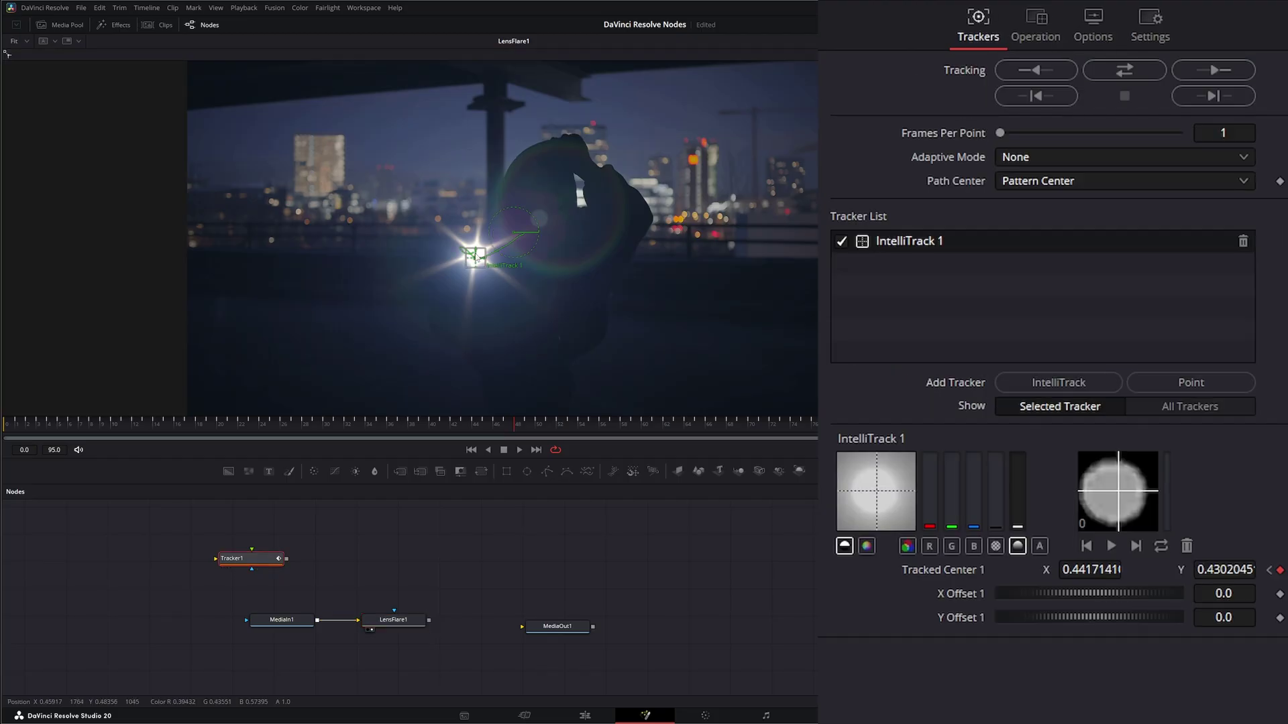
# Move the lens flare off the flashlight onto the background buildings and connect its Position to Tracker1IntelliTrack1Path
pyautogui.click(399, 621)
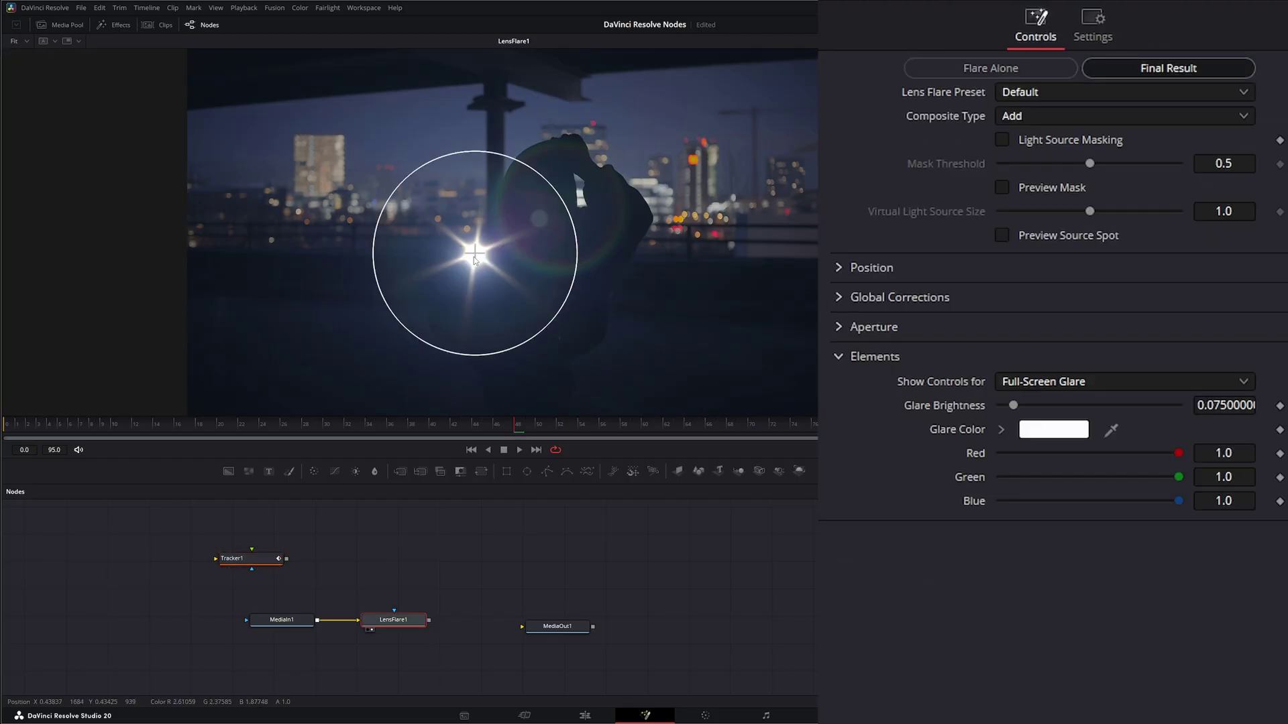
pyautogui.moveTo(473, 256); pyautogui.dragTo(282, 164)
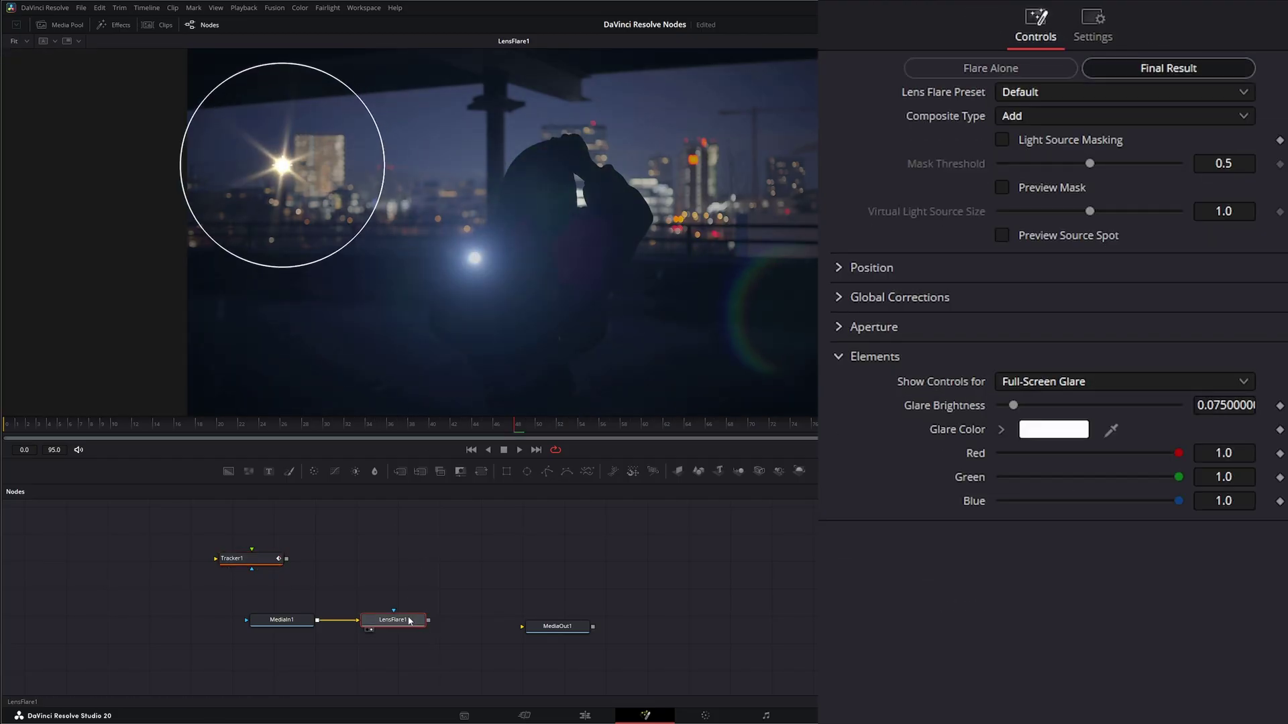
pyautogui.click(838, 267)
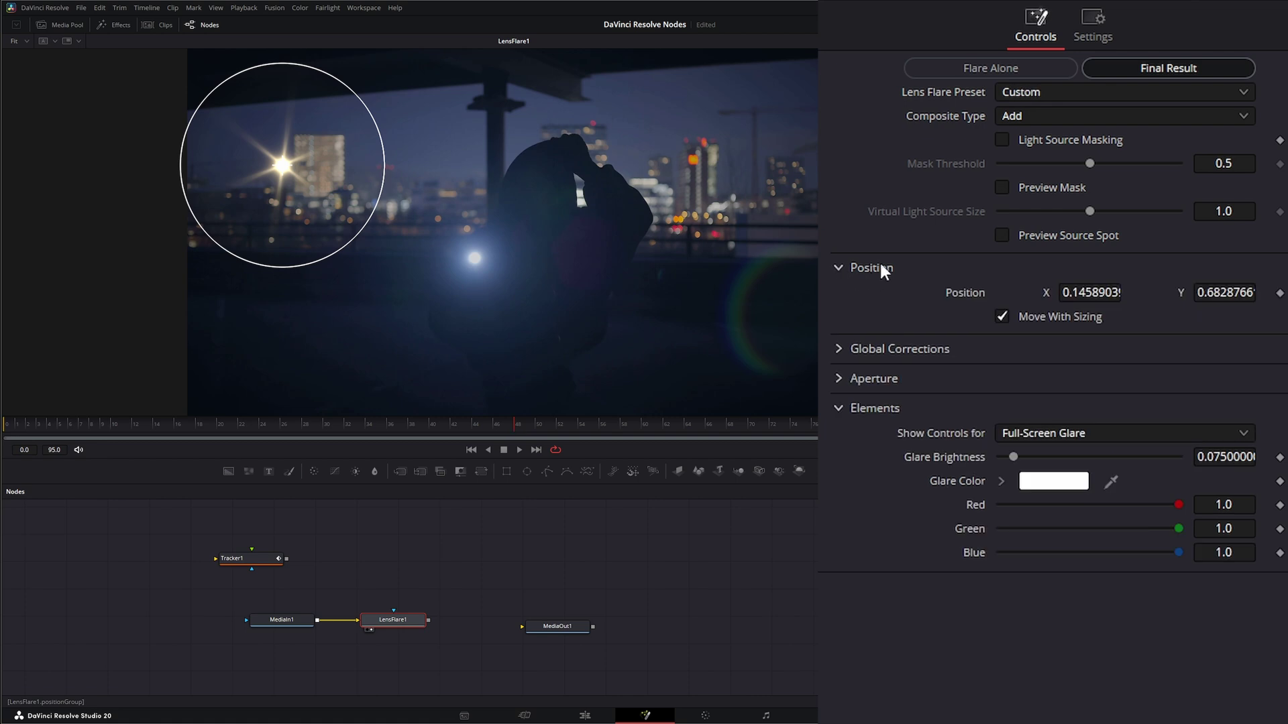
pyautogui.rightClick(959, 293)
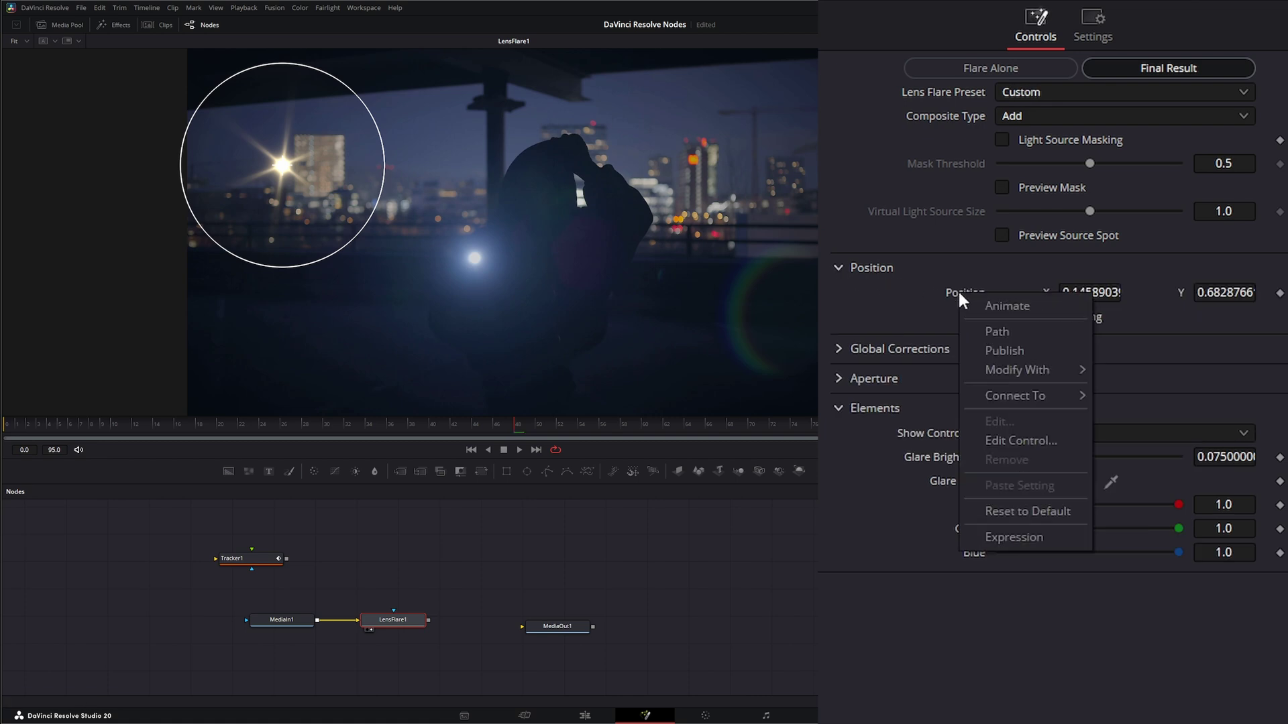
pyautogui.moveTo(1004, 394)
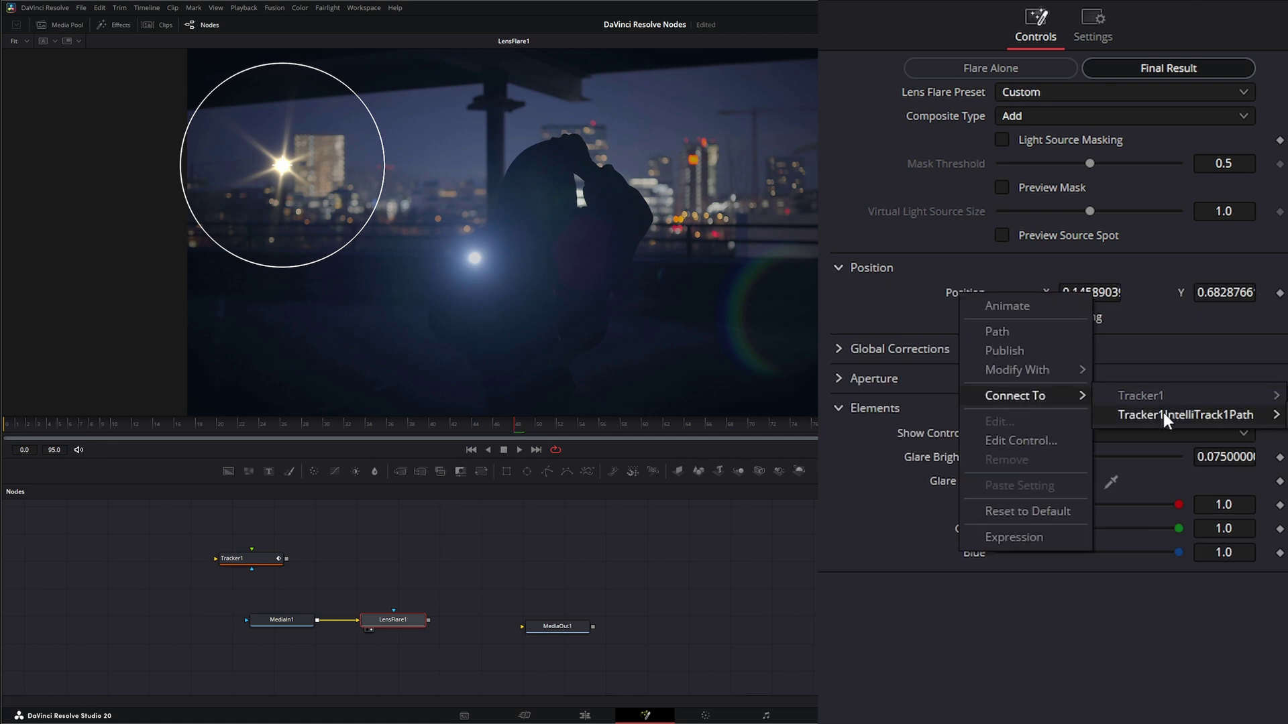
pyautogui.click(1185, 415)
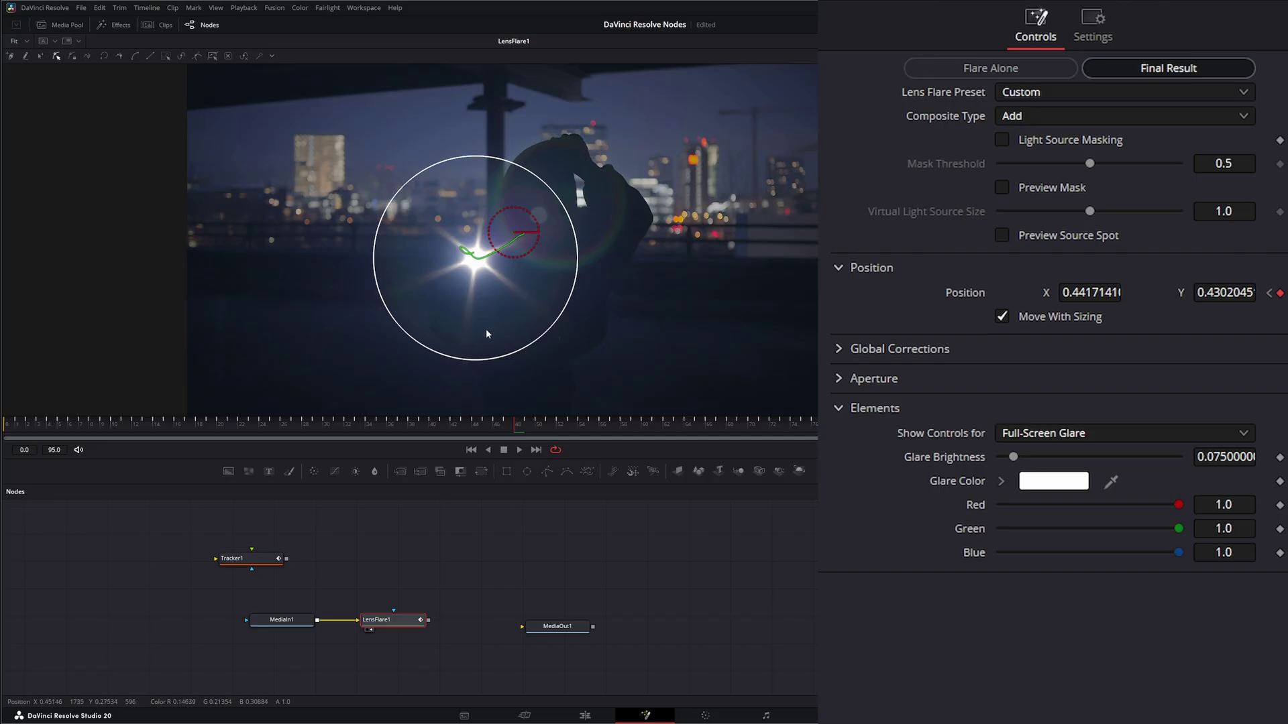
# Play back the clip to check how the lens flare follows the flashlight
pyautogui.click(520, 451)
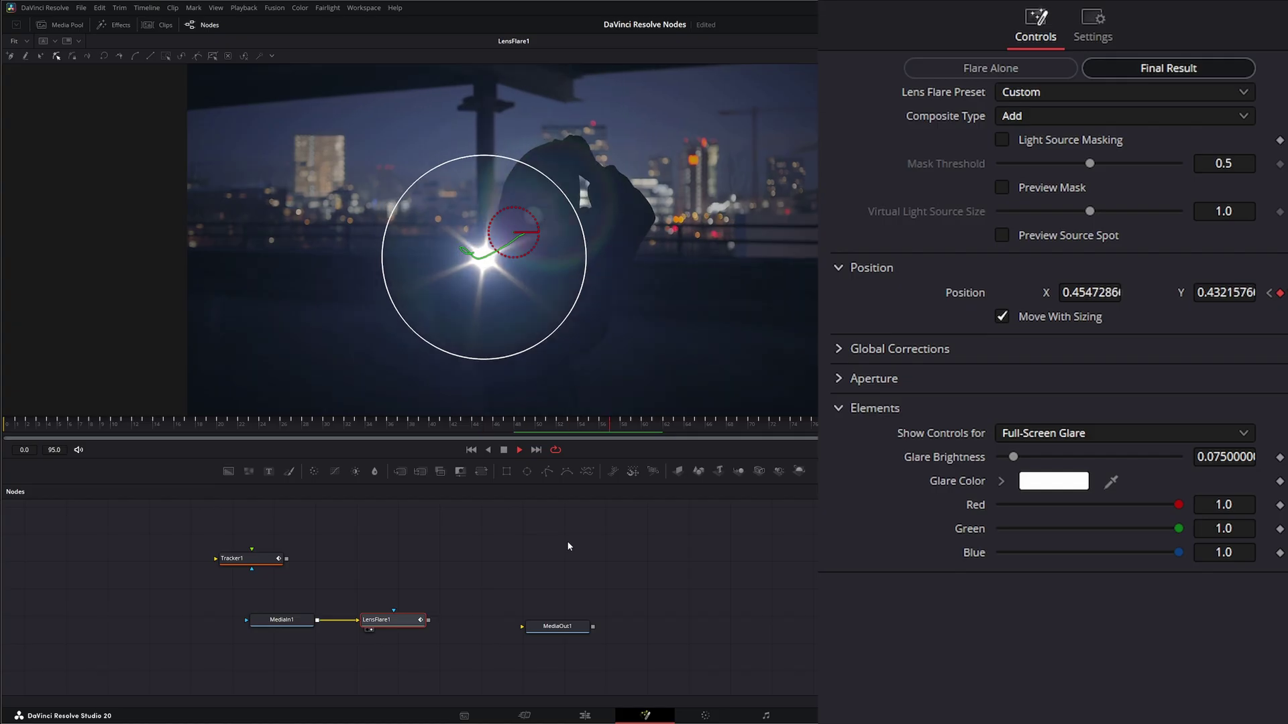
pyautogui.press('space')
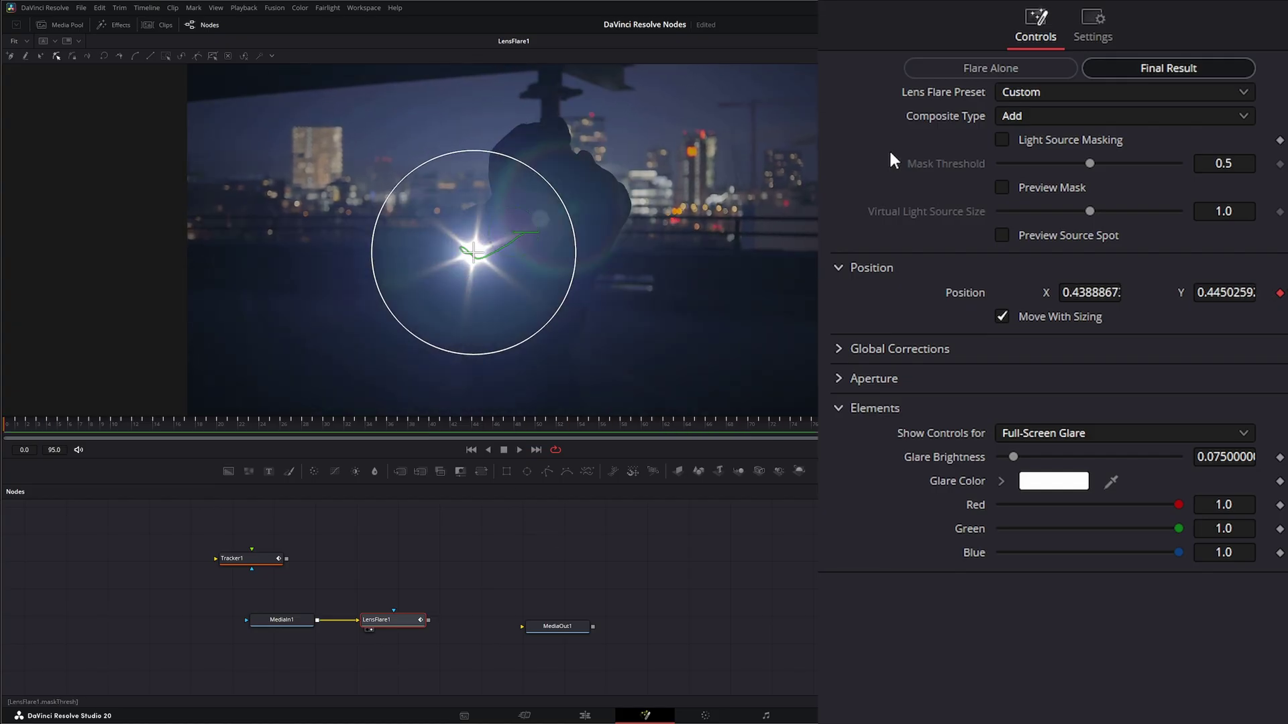
# Try the Blank, MIR-I 2.8/37, Late Afternoon and Headlight presets on the lens flare and return to Default
pyautogui.click(1050, 92)
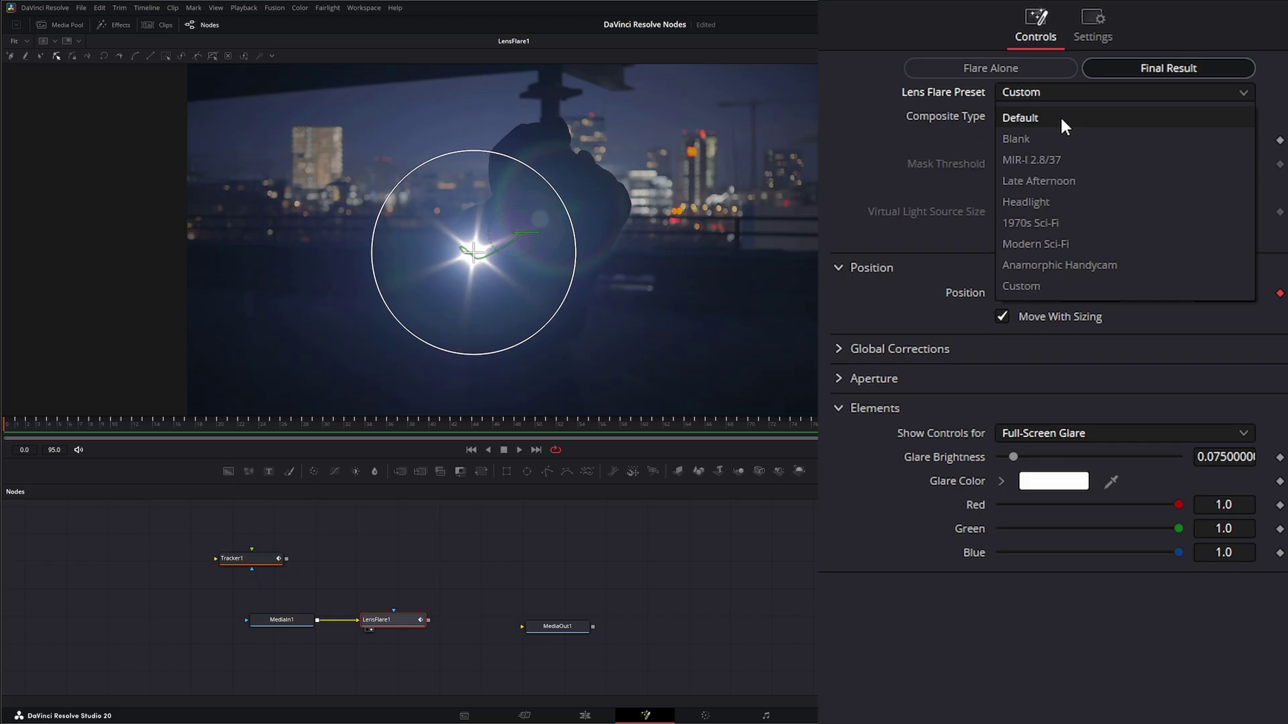
pyautogui.click(1030, 136)
pyautogui.click(1020, 92)
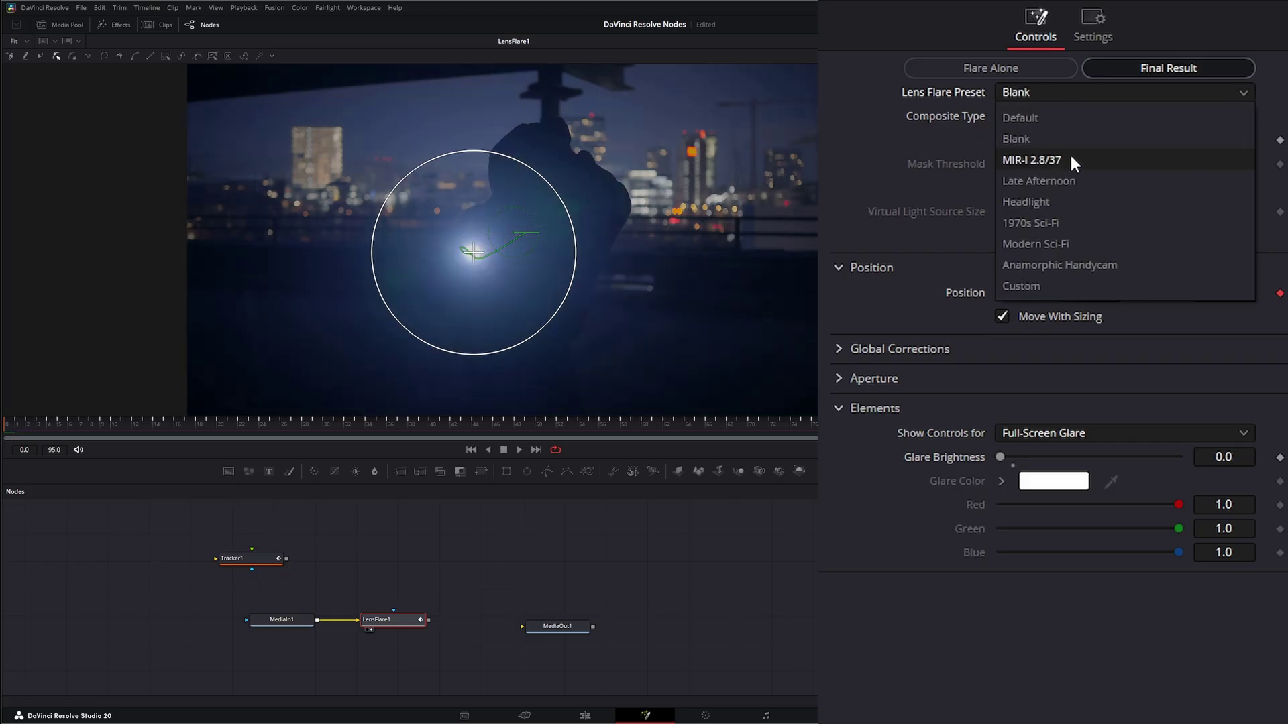
pyautogui.click(1064, 155)
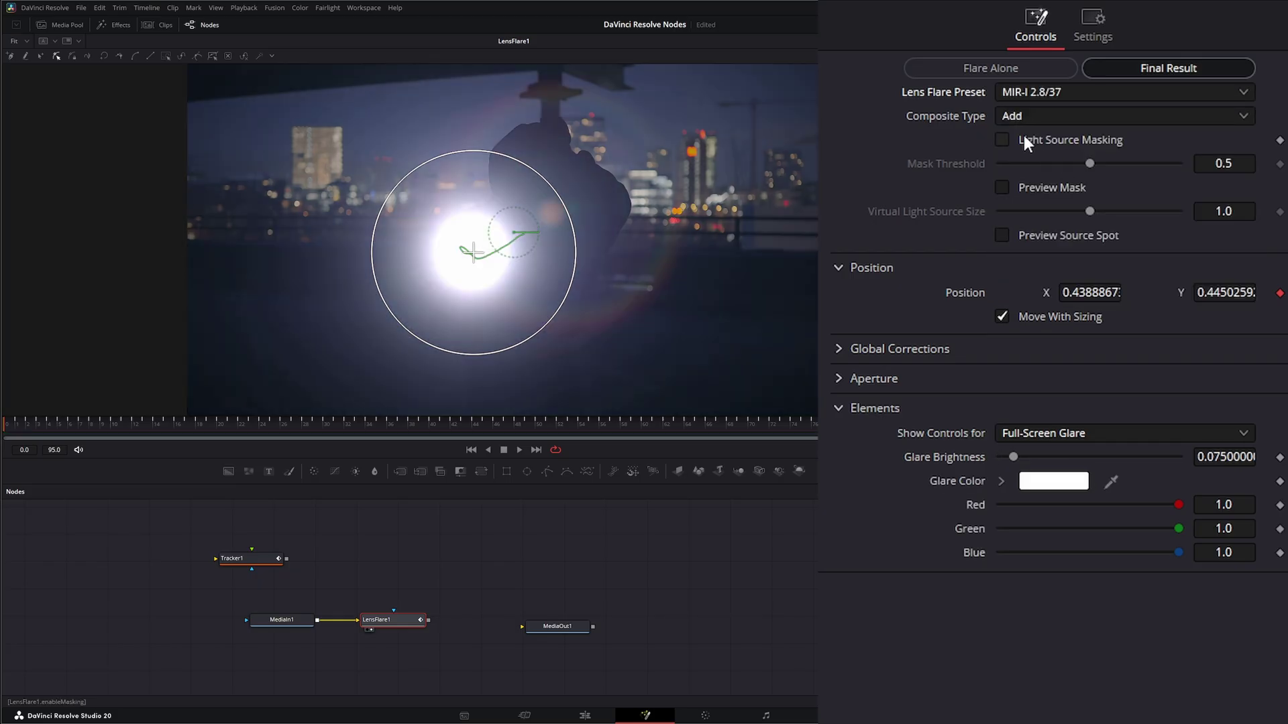
pyautogui.click(1054, 89)
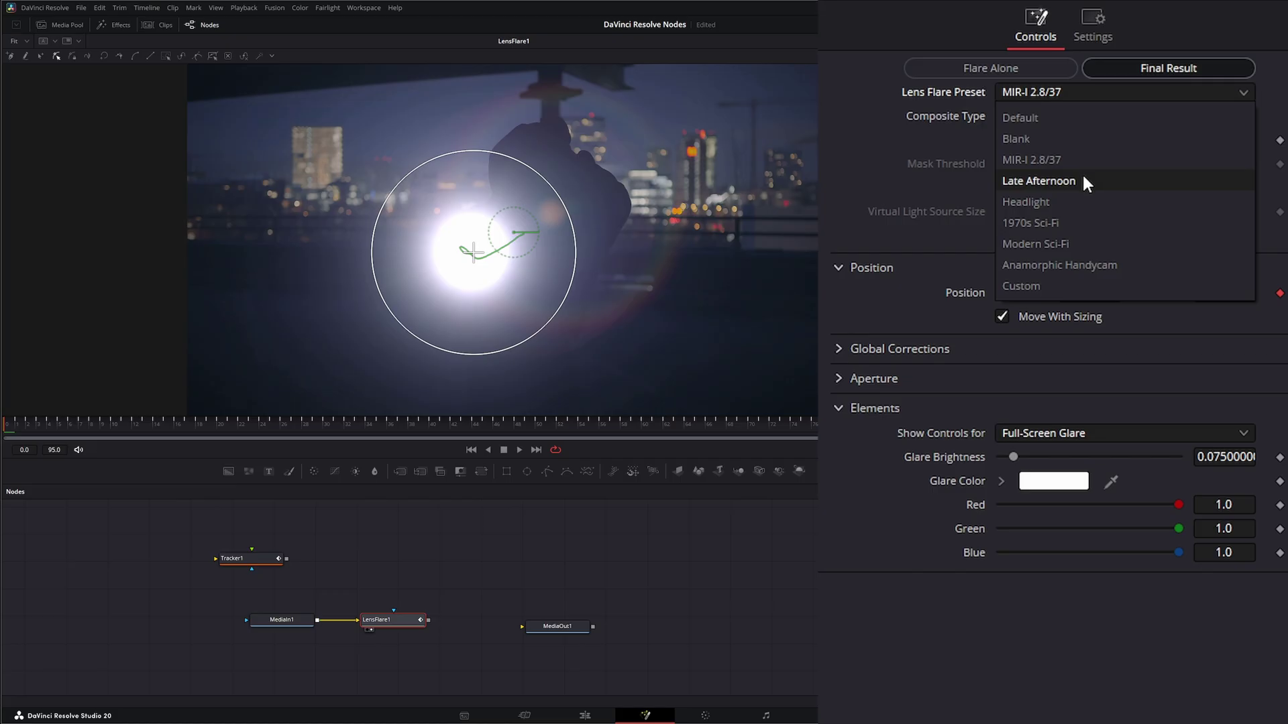
pyautogui.click(1081, 172)
pyautogui.click(1044, 96)
pyautogui.click(1057, 175)
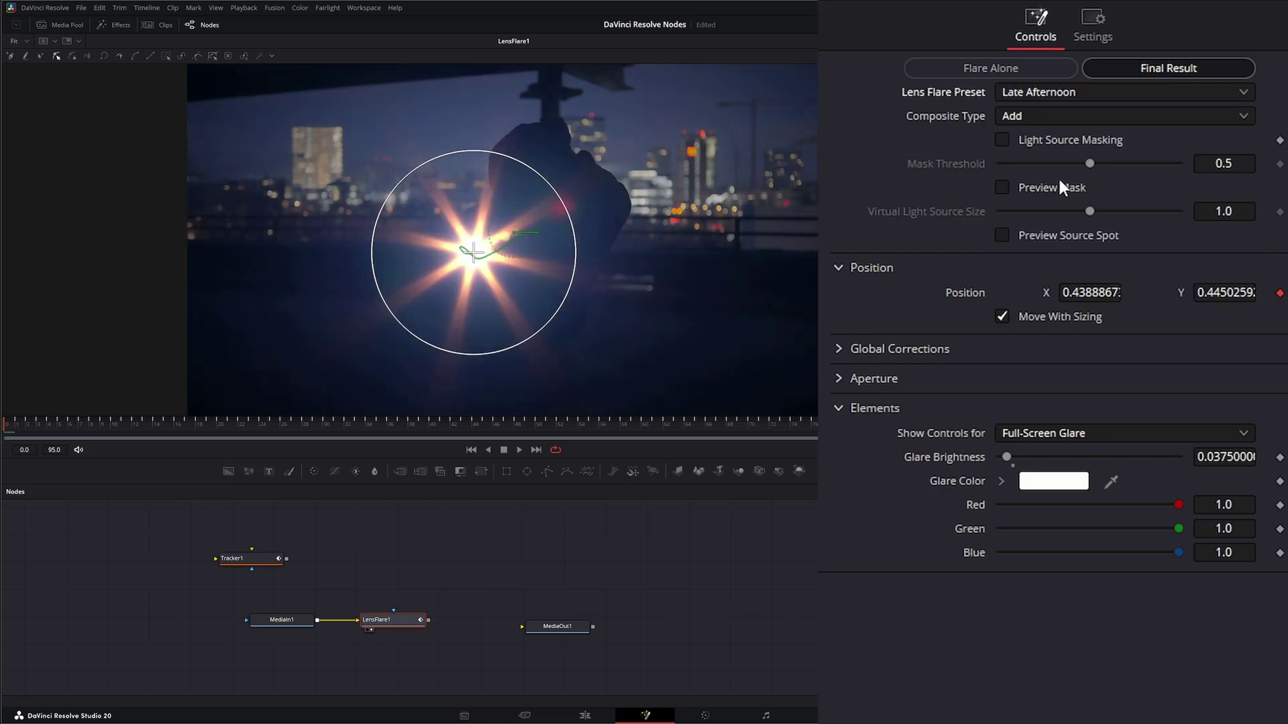
pyautogui.click(1050, 98)
pyautogui.click(1046, 200)
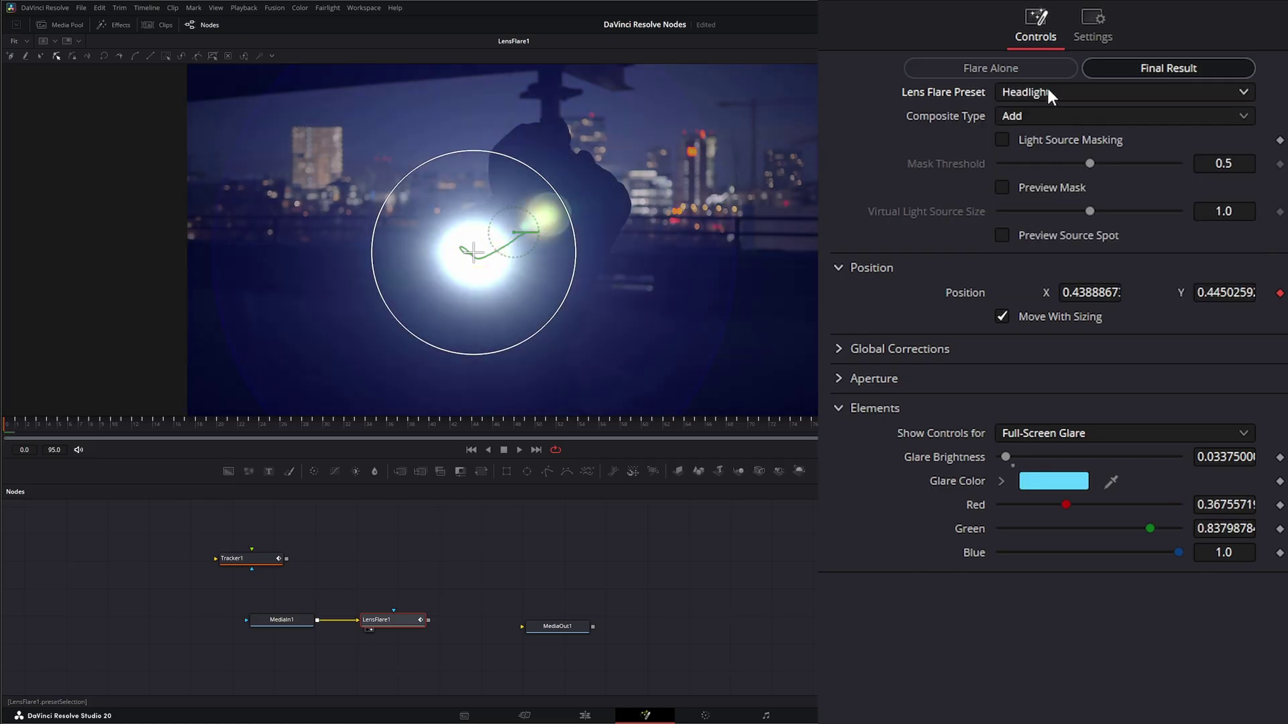
pyautogui.click(1045, 88)
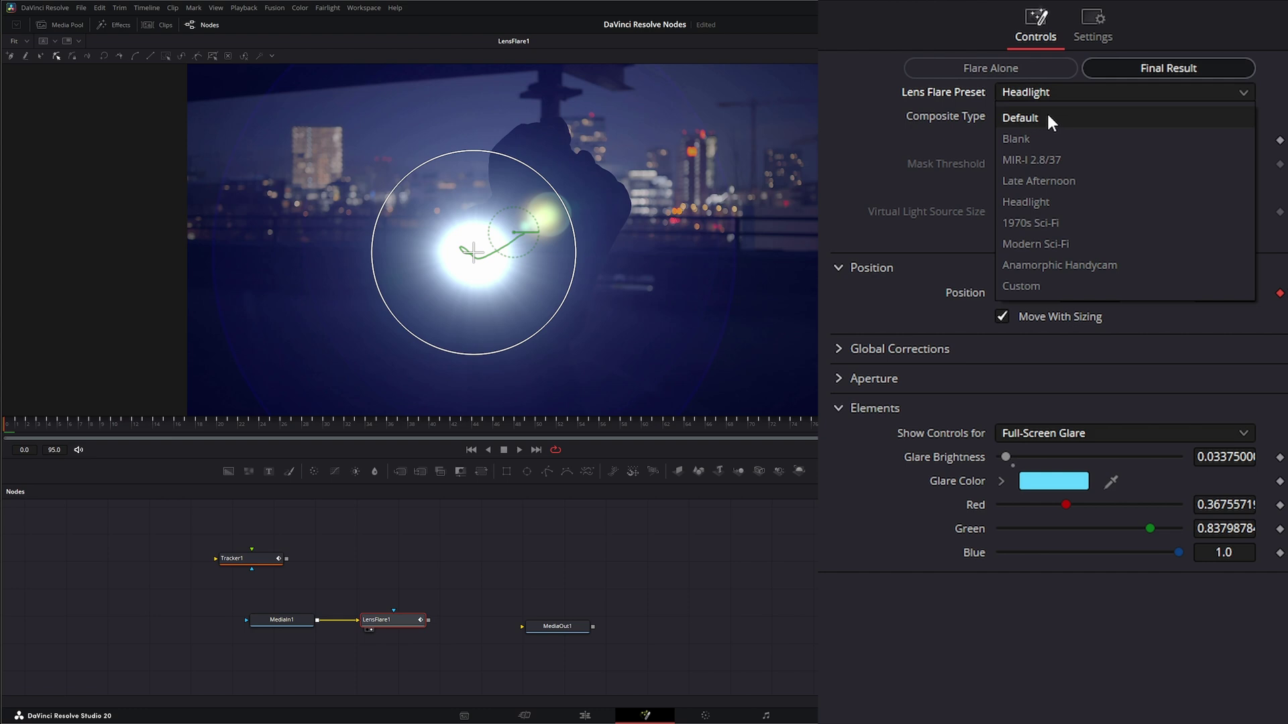
pyautogui.click(1046, 121)
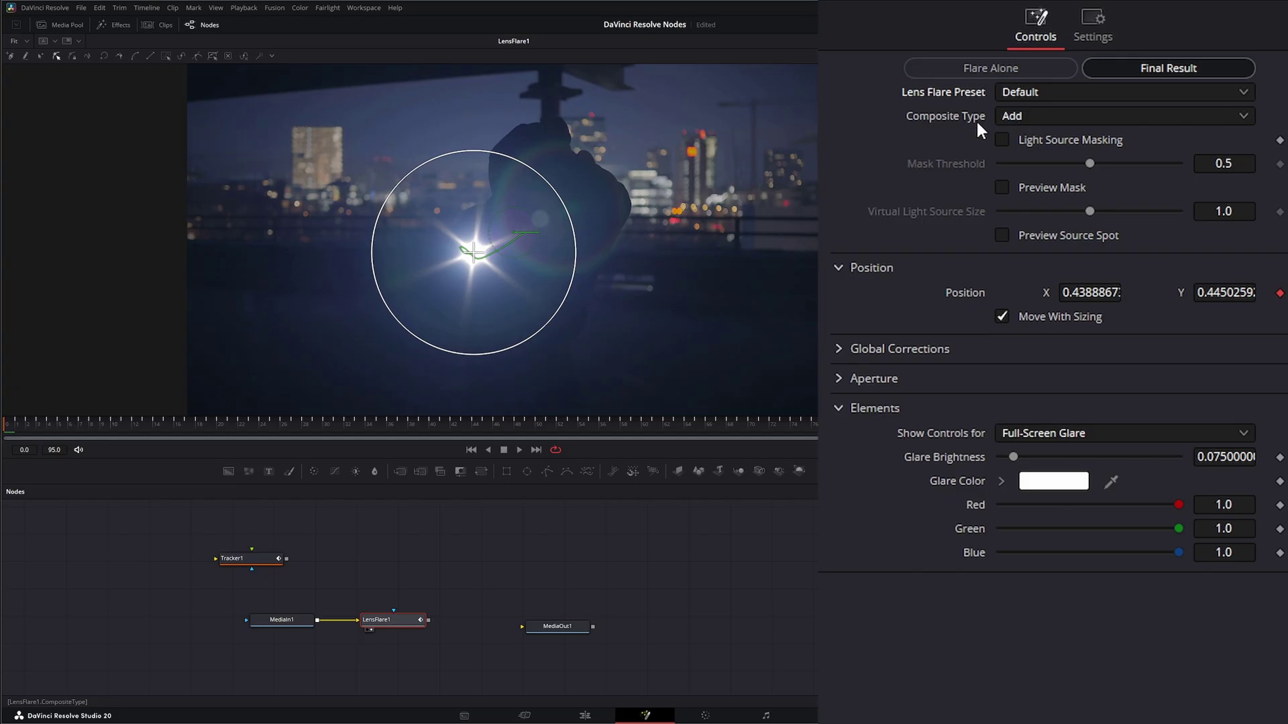
# Try the Normal and Subtract composite types on the lens flare and return to Add
pyautogui.click(1036, 117)
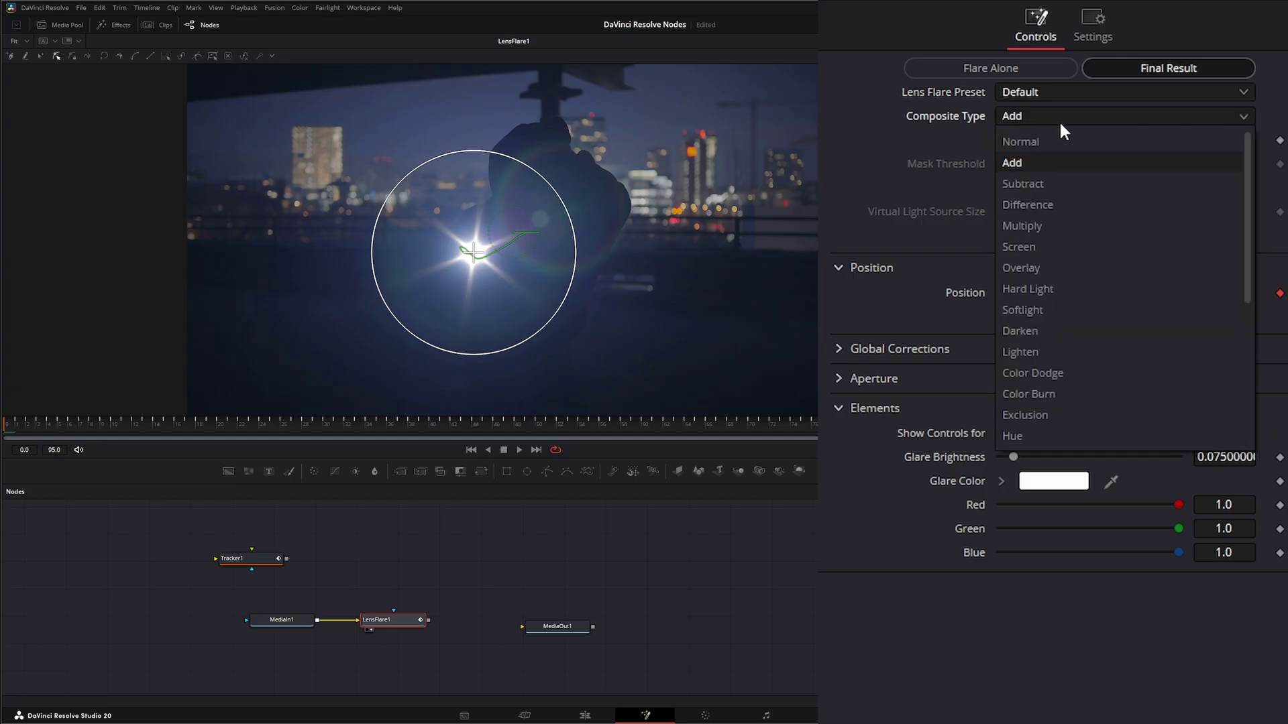
pyautogui.click(1044, 138)
pyautogui.click(1045, 115)
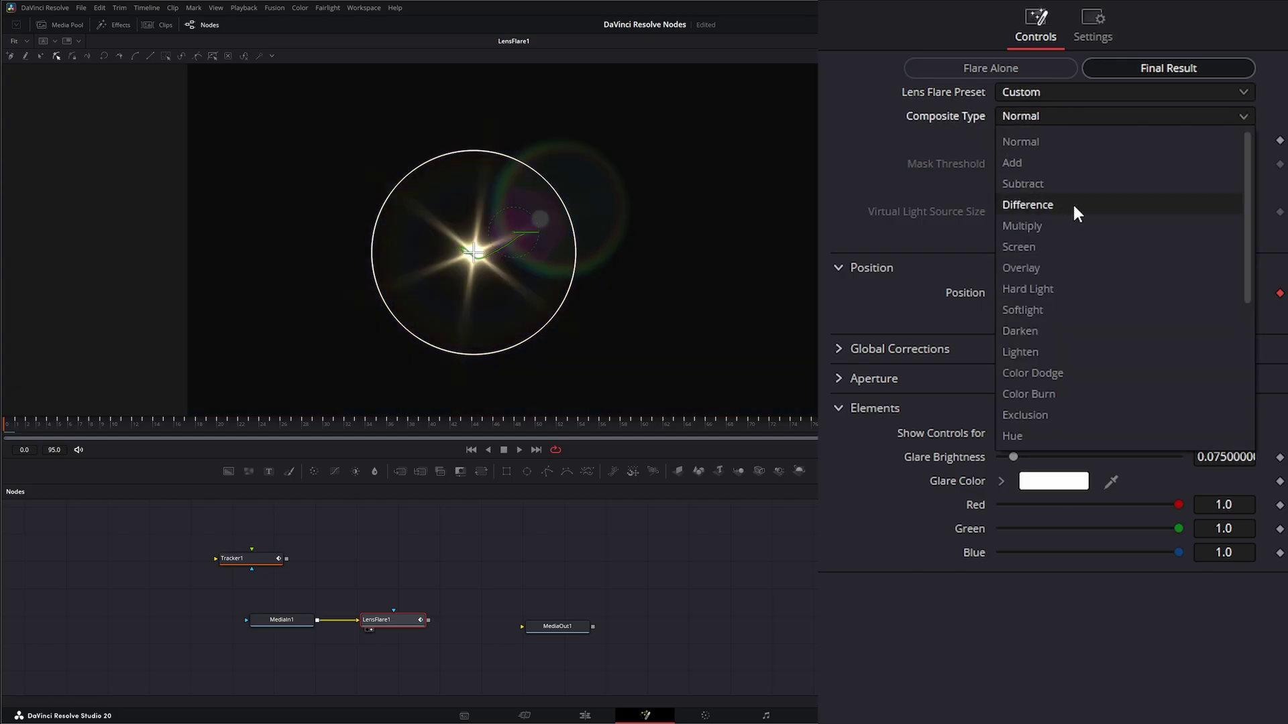
pyautogui.click(1058, 180)
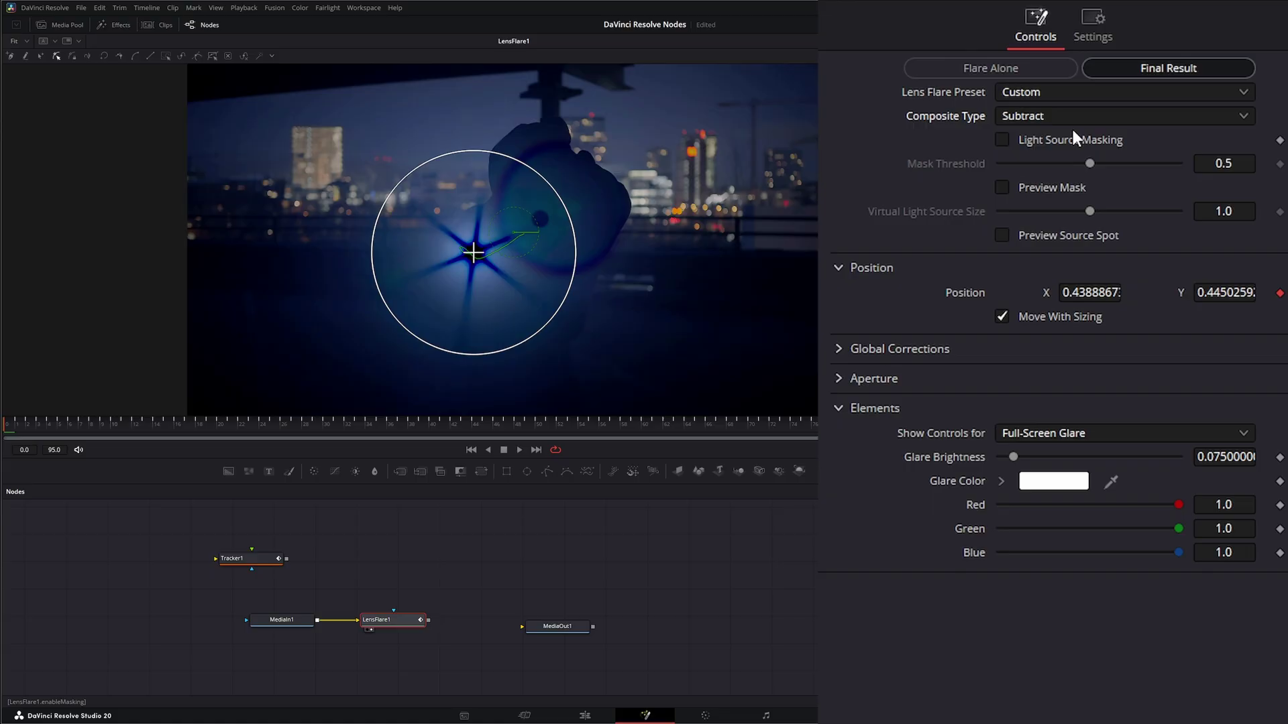
pyautogui.click(1033, 117)
pyautogui.scroll(-4, 1068, 260)
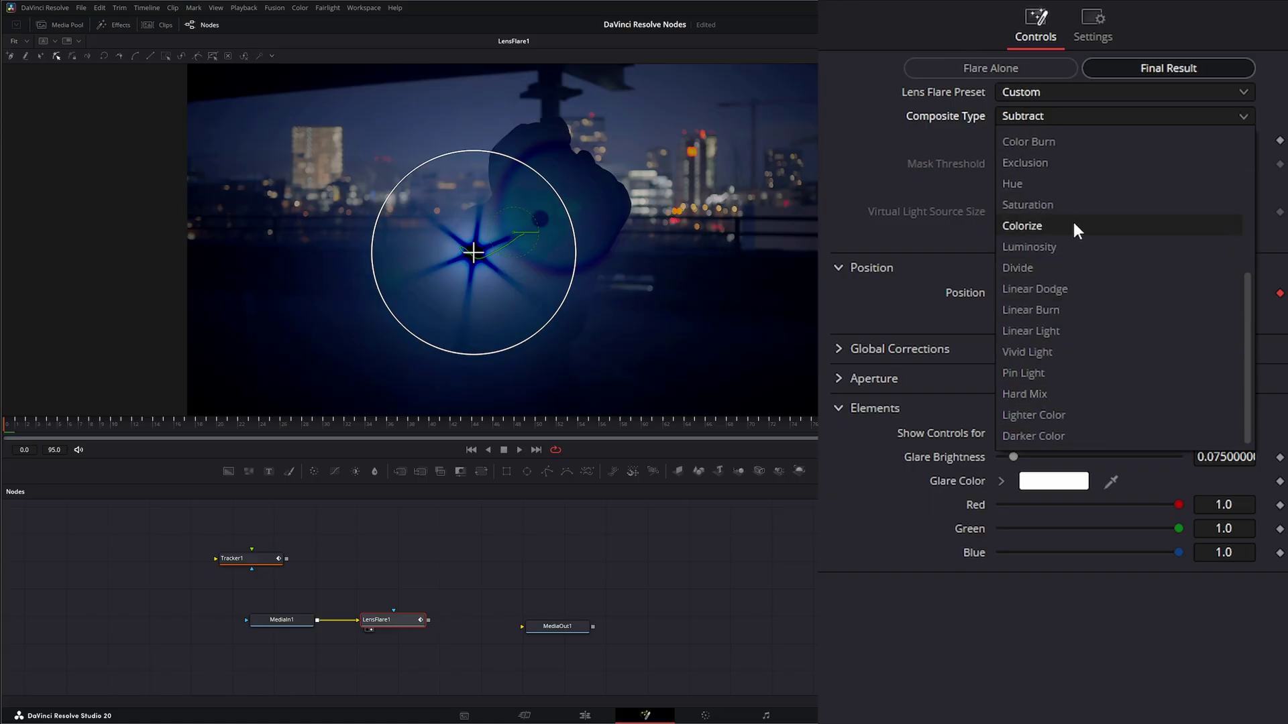
pyautogui.scroll(4, 1072, 223)
pyautogui.click(1032, 162)
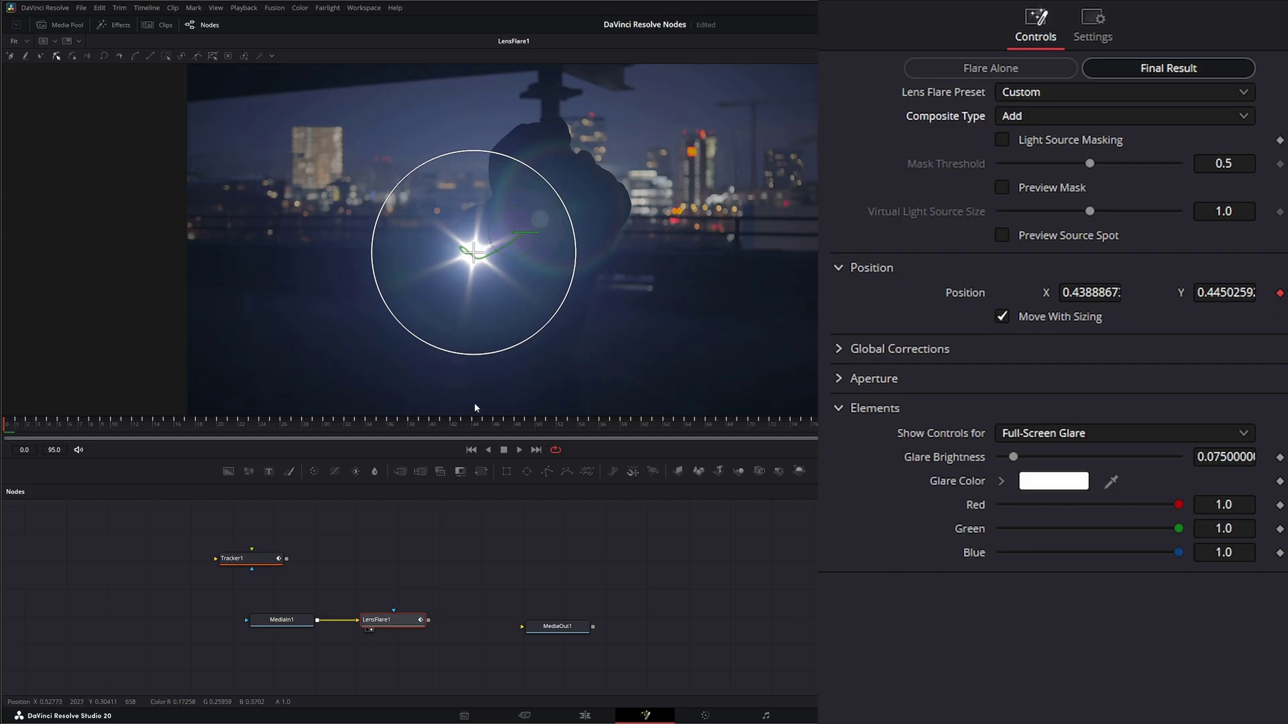
# Scrub through the timeline and play the clip to review the composited flare
pyautogui.moveTo(67, 425); pyautogui.dragTo(365, 432)
pyautogui.press('space')
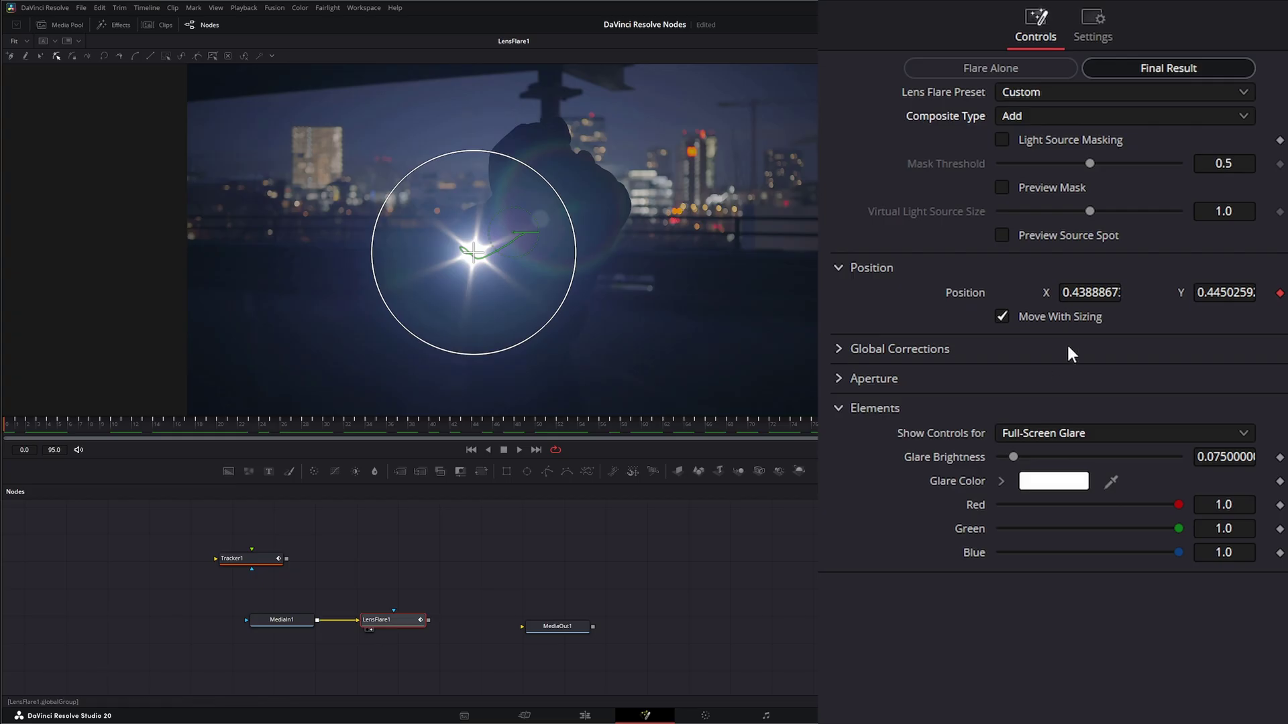
pyautogui.click(1004, 316)
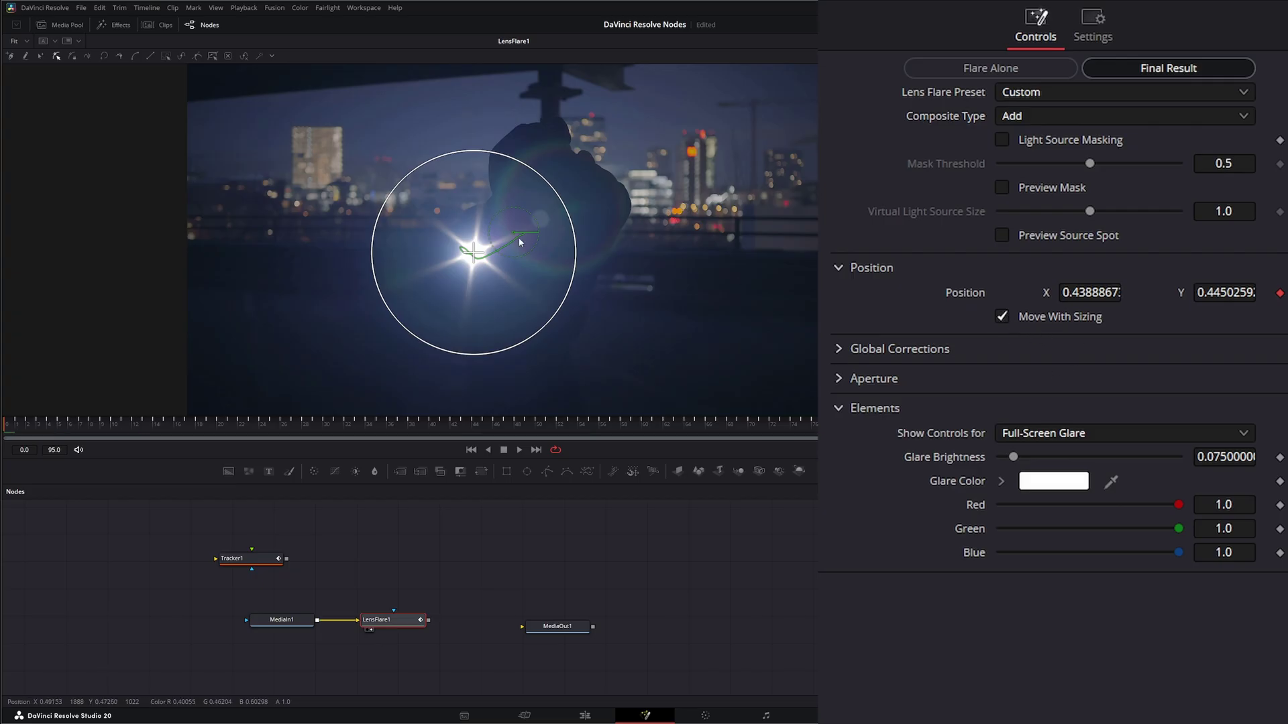
# Set the lens flare's Global Scaling to 1.235 and Lens Center Position X to 0.538, with Anamorphism reset to its default
pyautogui.click(838, 266)
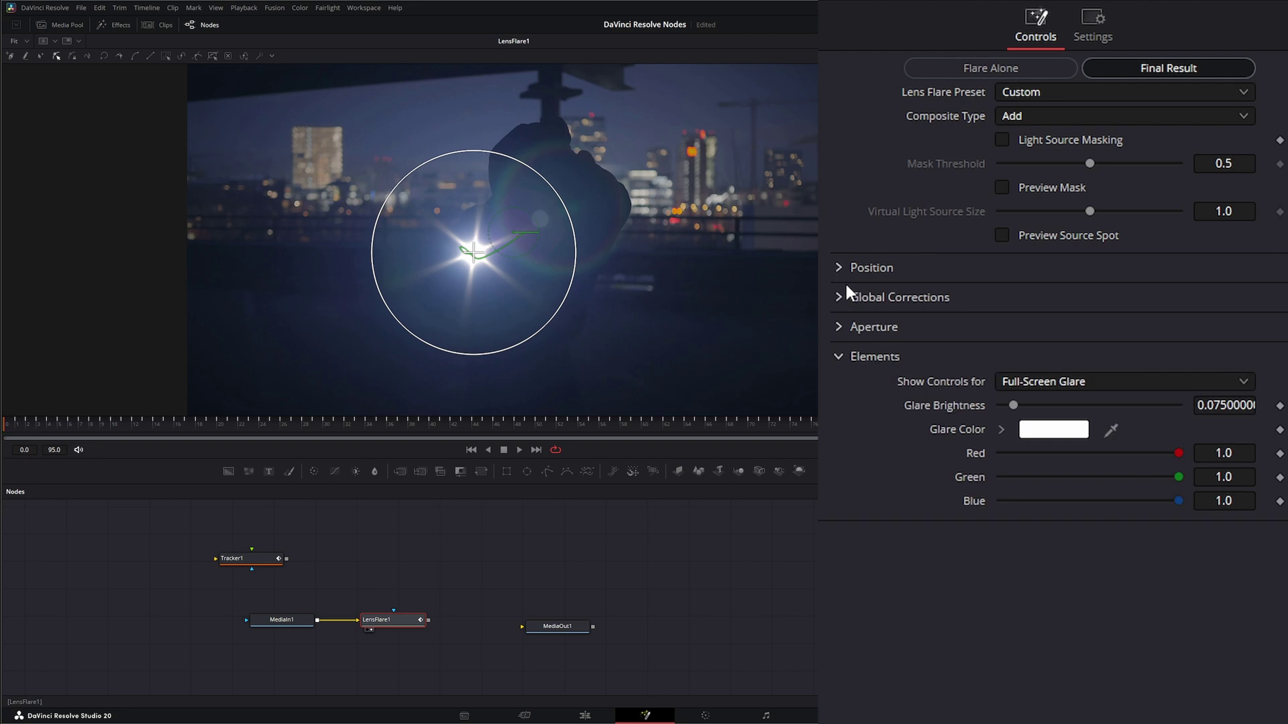
pyautogui.click(840, 295)
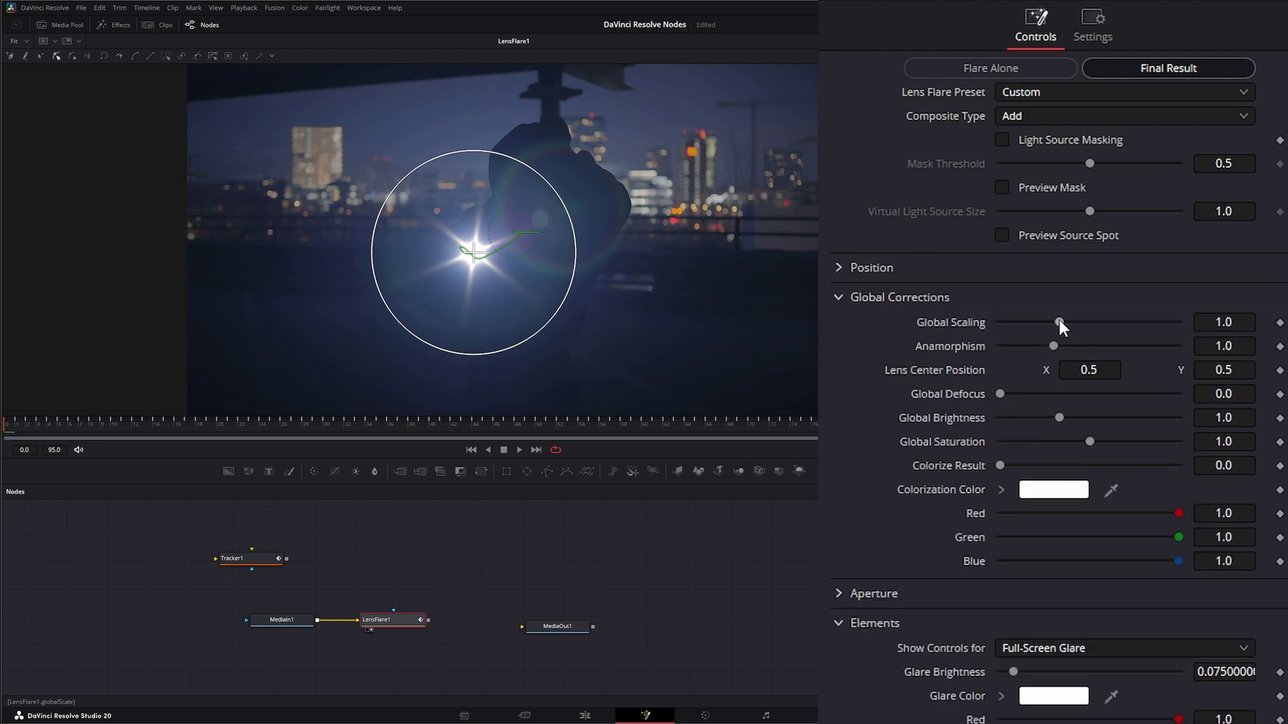
pyautogui.moveTo(1060, 322); pyautogui.dragTo(1110, 374)
pyautogui.doubleClick(954, 344)
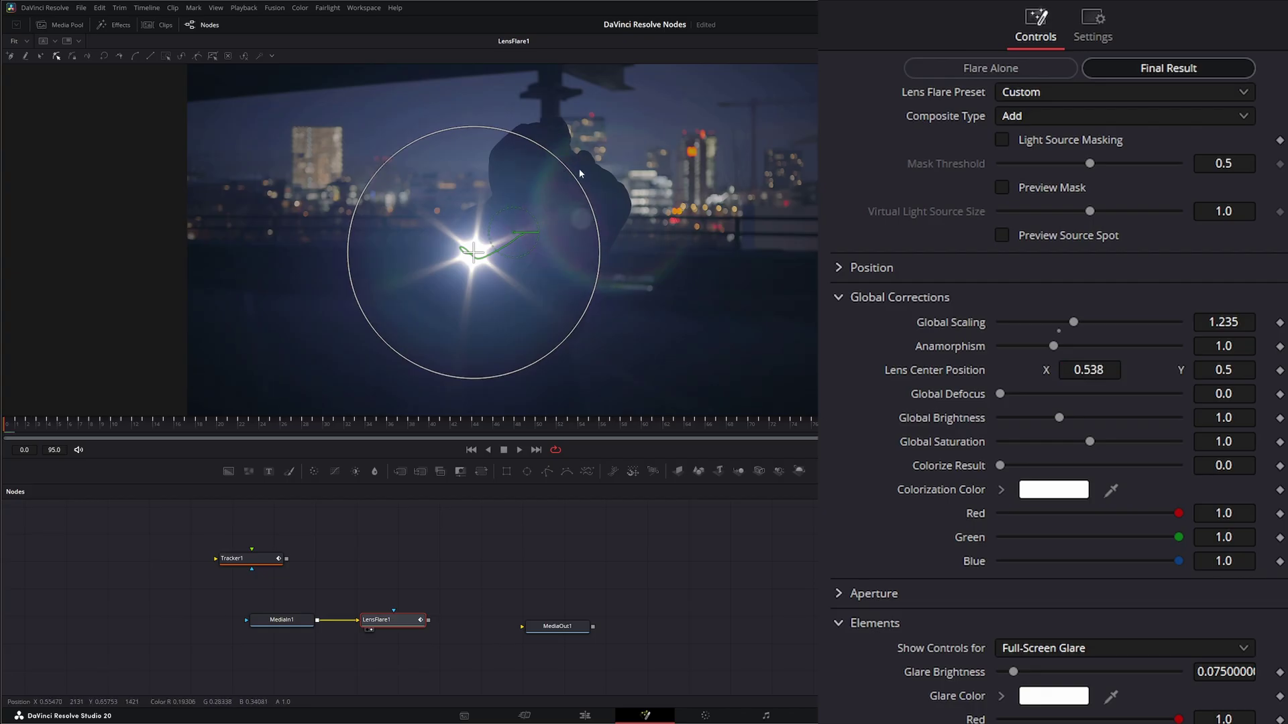
# Review the flare in playback, try a Lens Center Position X of 0.579 and reset it to 0.5
pyautogui.click(519, 449)
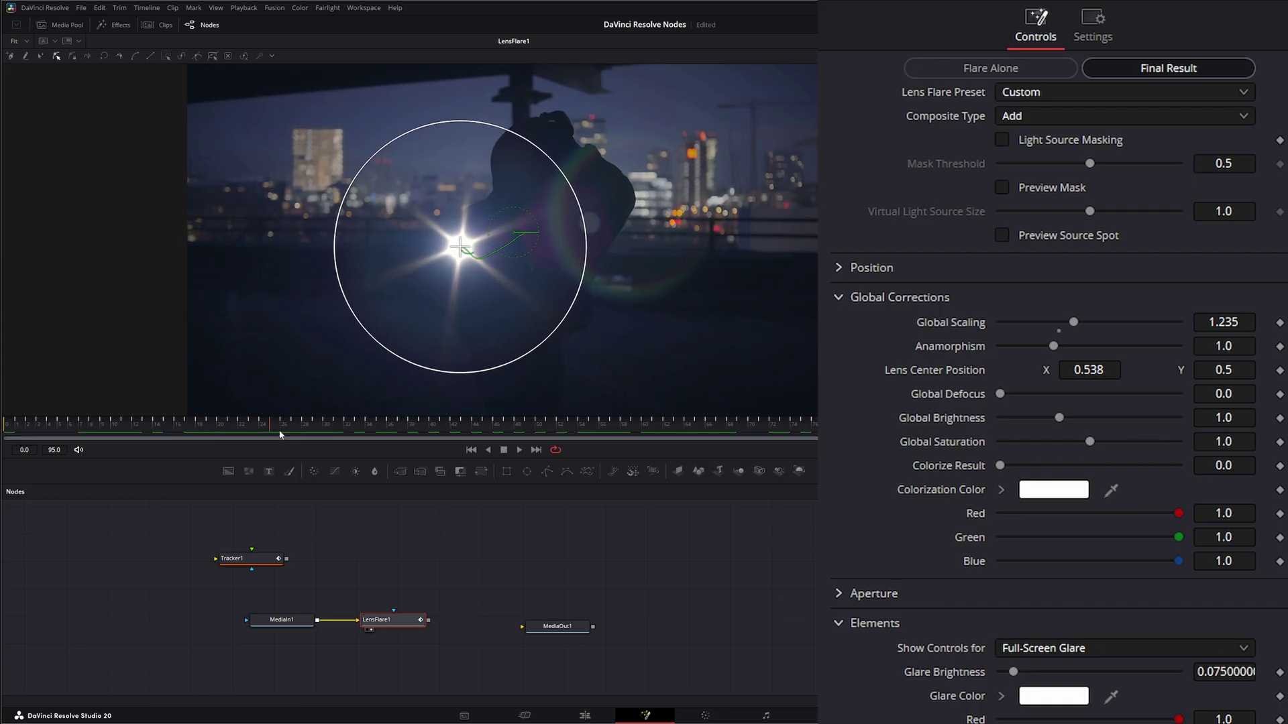
pyautogui.moveTo(1093, 367); pyautogui.dragTo(1121, 367)
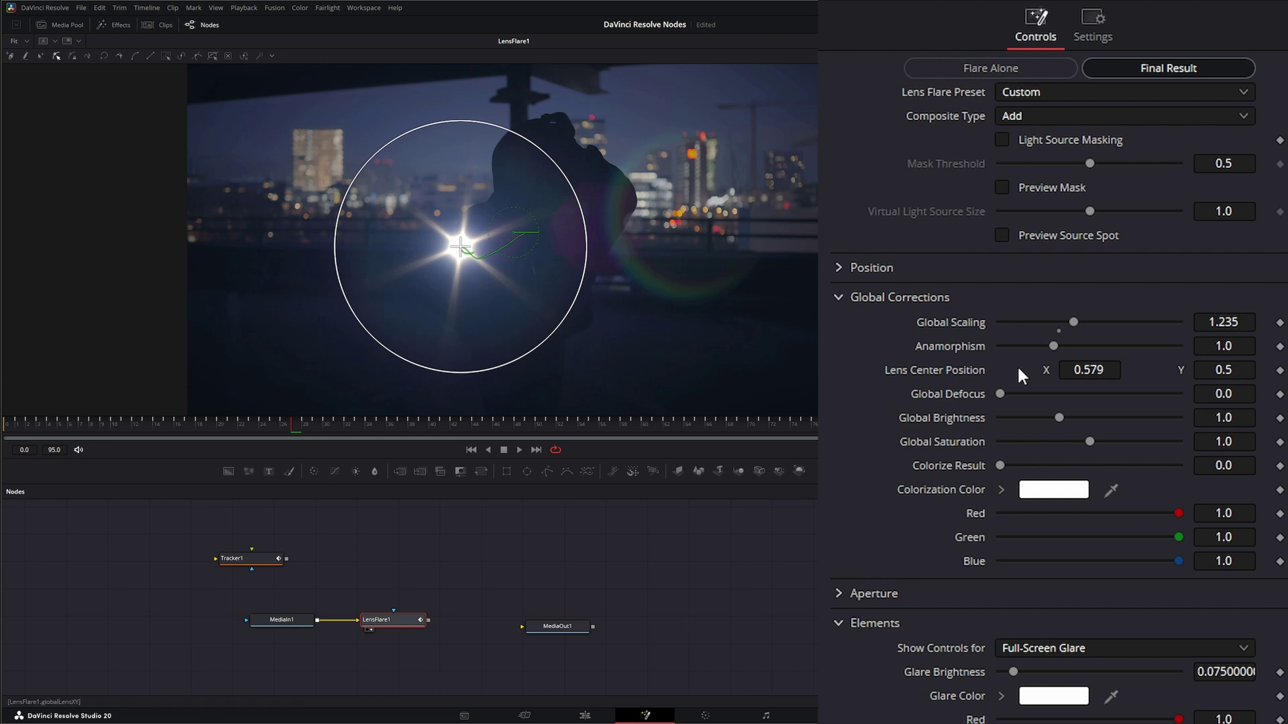
pyautogui.doubleClick(963, 364)
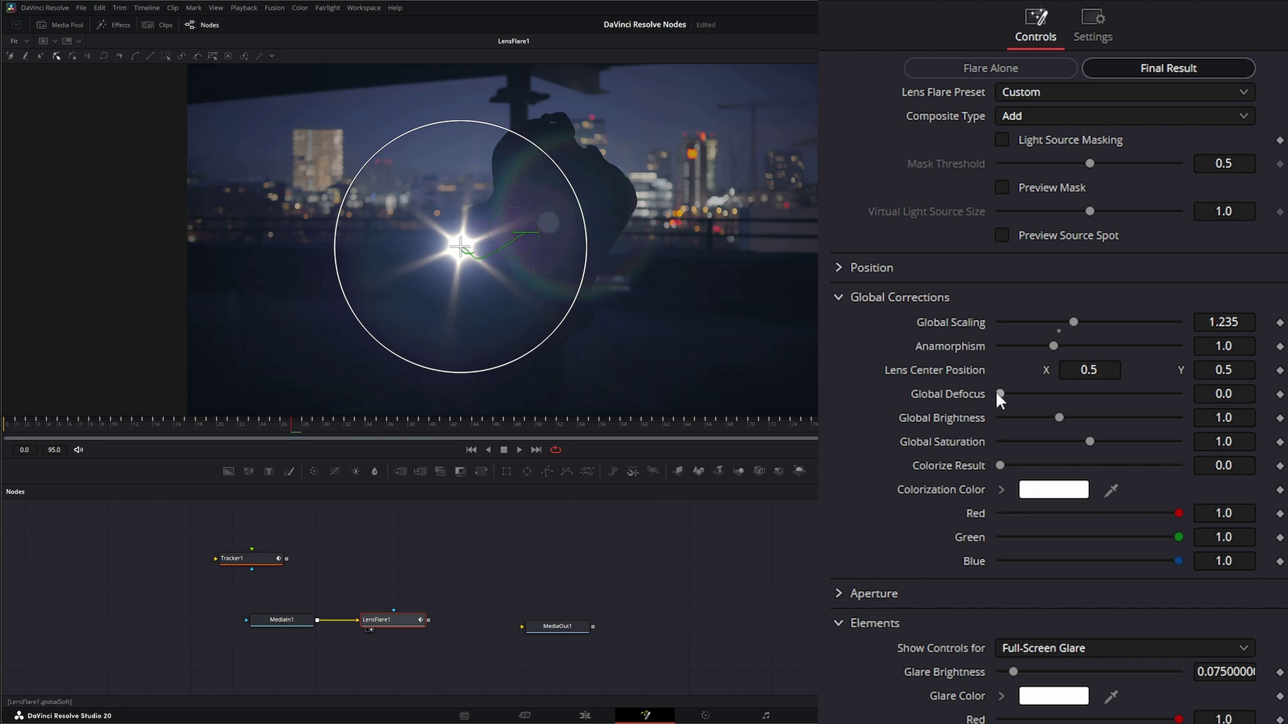
# Try out Global Defocus, Global Brightness, Global Saturation and Colorize Result on the flare, resetting each to its default
pyautogui.moveTo(1001, 393)
pyautogui.mouseDown()
pyautogui.moveTo(1093, 390)
pyautogui.moveTo(995, 389)
pyautogui.mouseUp()
pyautogui.moveTo(1059, 416); pyautogui.dragTo(1066, 442)
pyautogui.doubleClick(963, 417)
pyautogui.doubleClick(953, 443)
pyautogui.moveTo(999, 465); pyautogui.dragTo(1026, 466)
pyautogui.doubleClick(955, 464)
# Tint the flare with a bright green Colorization Color (Red 0.549, Green 1.0, Blue 0.180) and Colorize Result at 1.0
pyautogui.moveTo(1001, 465); pyautogui.dragTo(1086, 466)
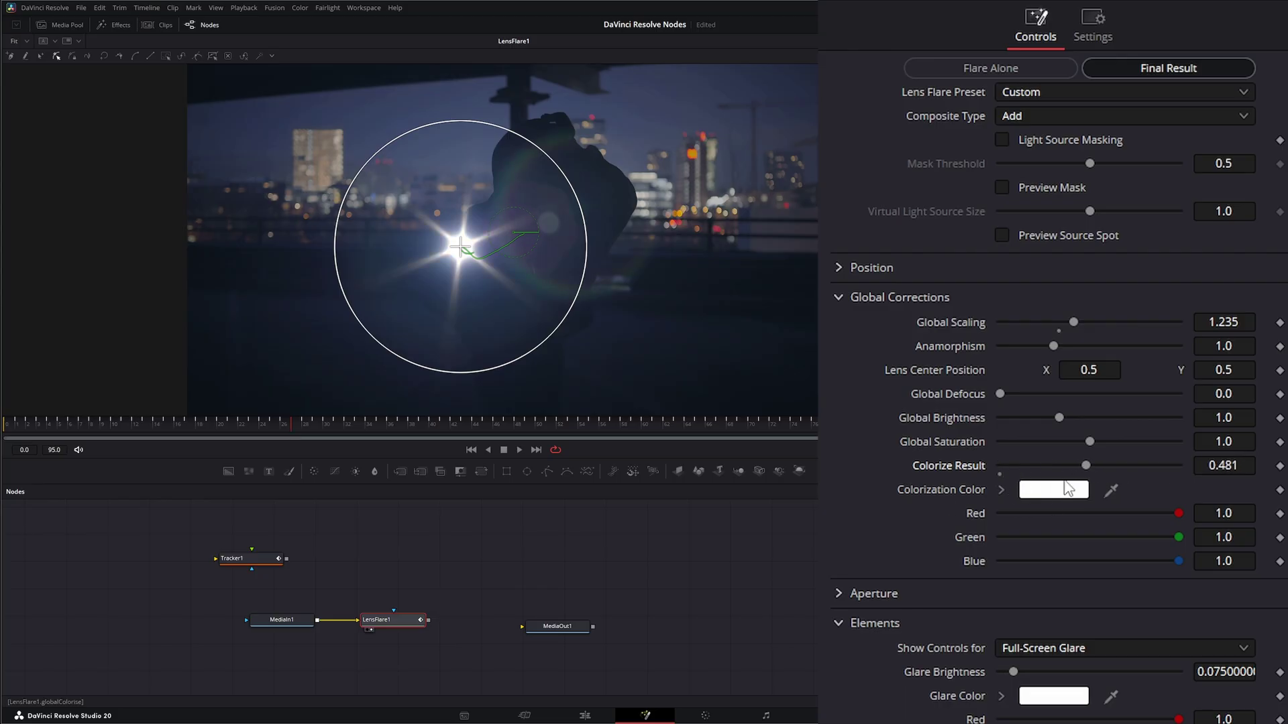
pyautogui.click(1068, 490)
pyautogui.moveTo(734, 332); pyautogui.dragTo(720, 291)
pyautogui.click(745, 451)
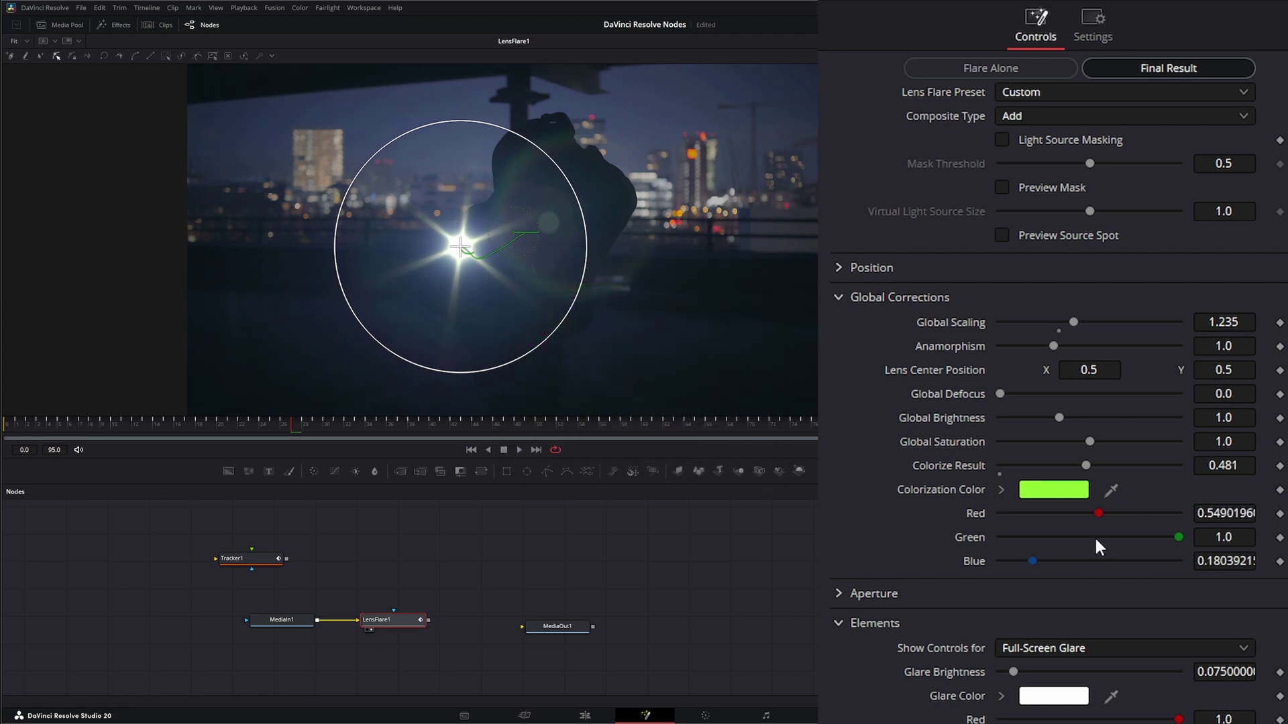
pyautogui.moveTo(1086, 466); pyautogui.dragTo(1187, 464)
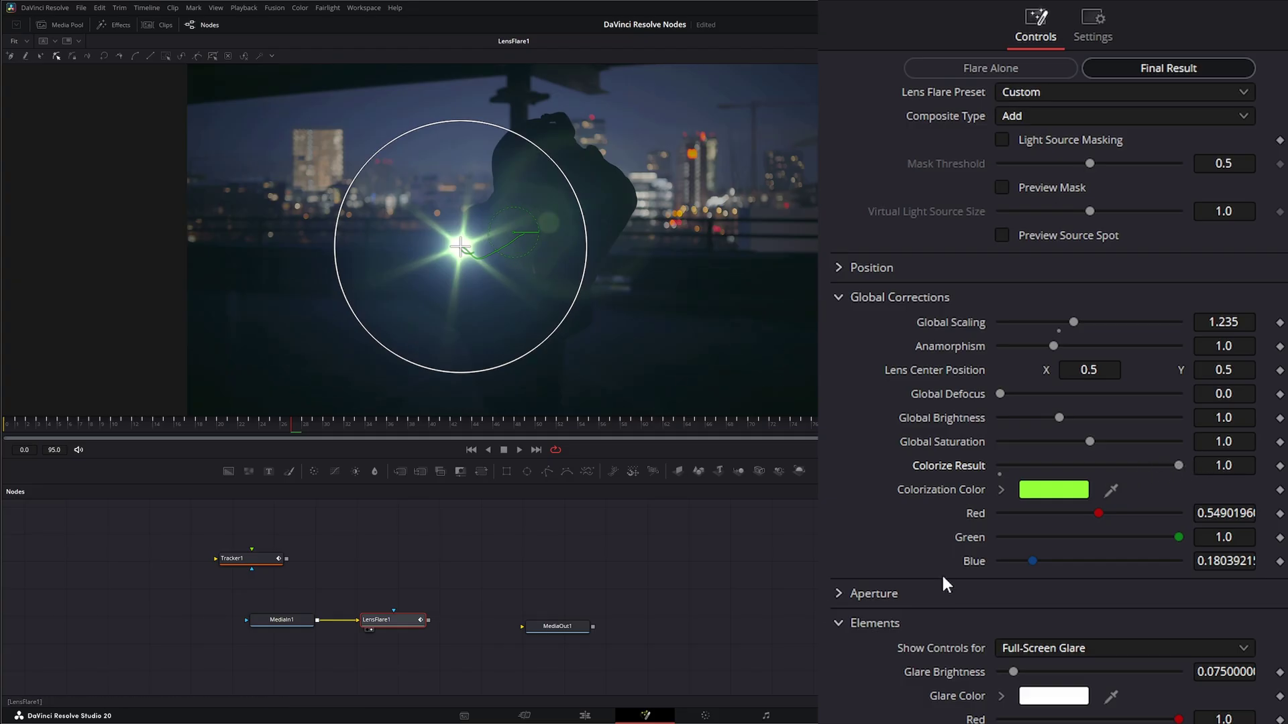
# Change the flare's Colorization Color to white and reset Colorize Result to 0.0
pyautogui.click(1050, 490)
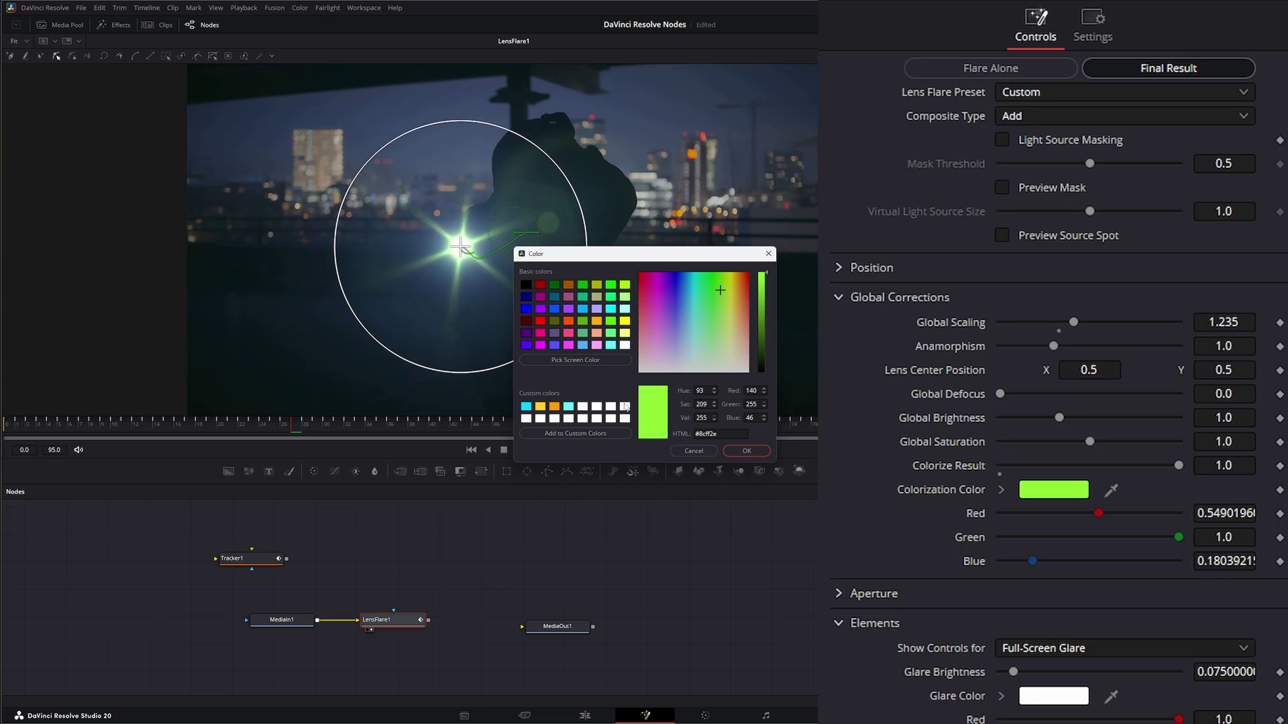
pyautogui.click(624, 406)
pyautogui.click(746, 451)
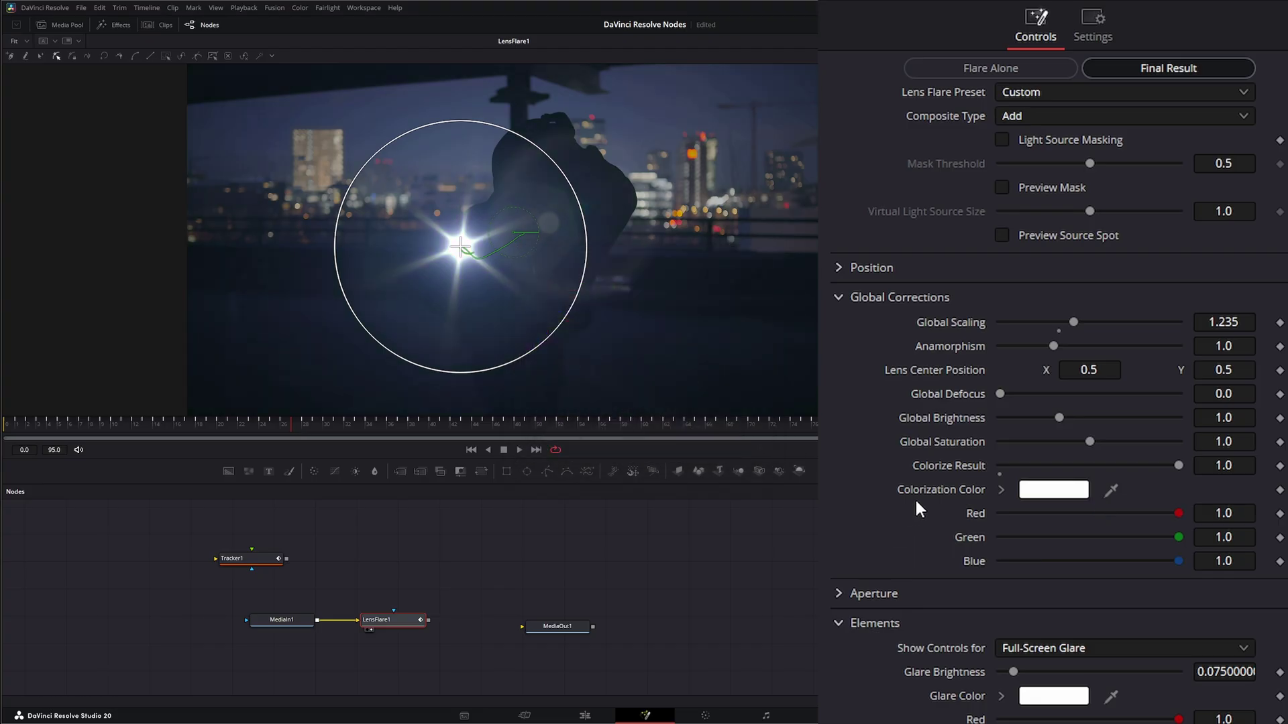
pyautogui.doubleClick(958, 468)
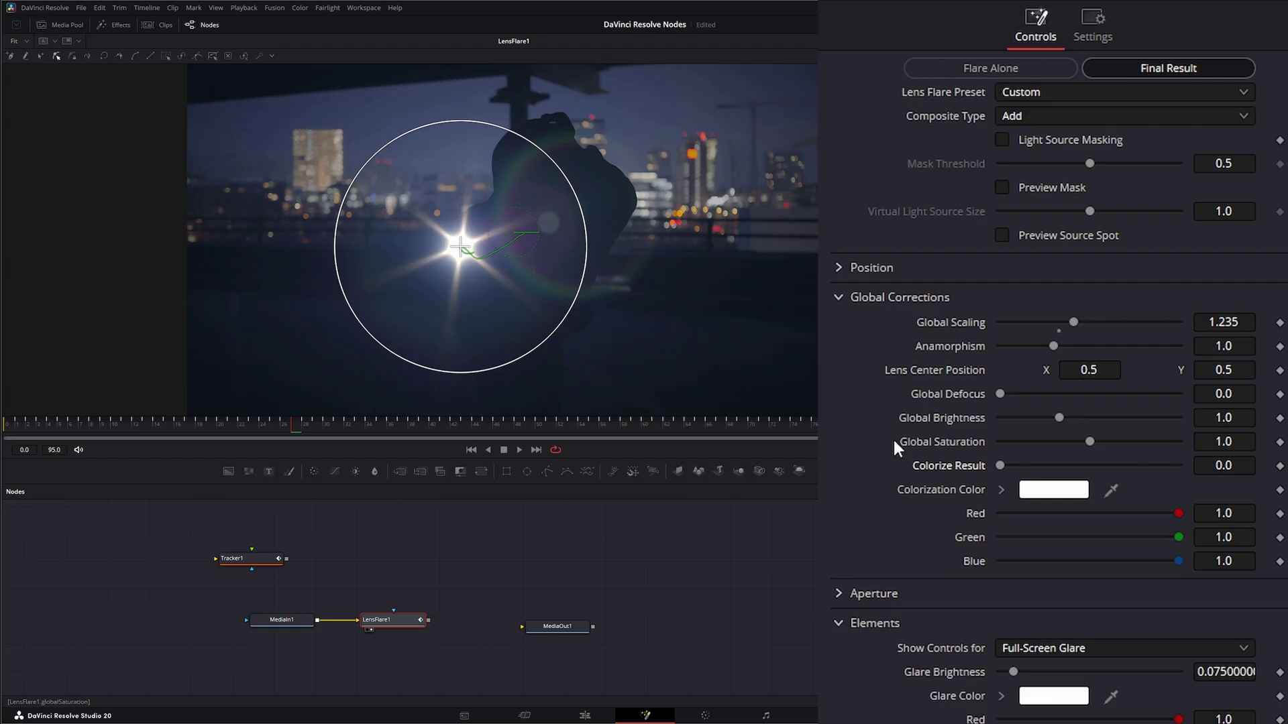
pyautogui.click(839, 297)
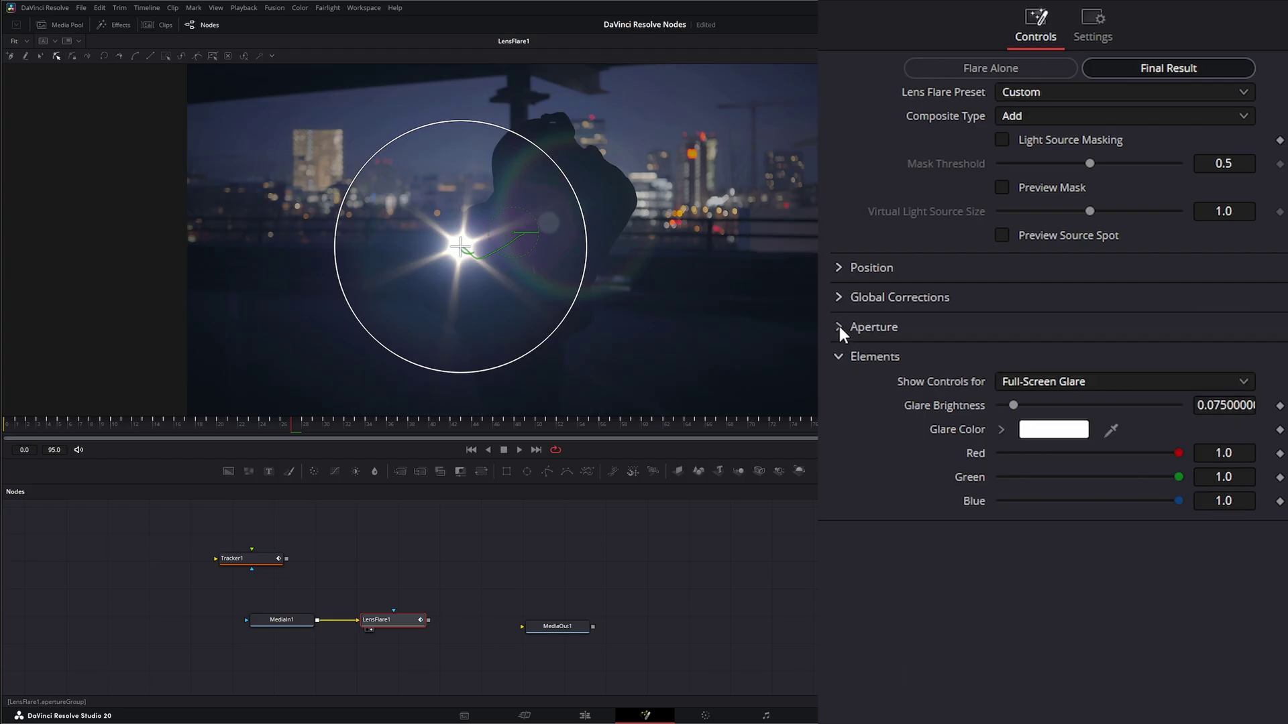
# Set the lens flare's Aperture Blades to 5 and the aperture Angle to 0.449
pyautogui.click(839, 324)
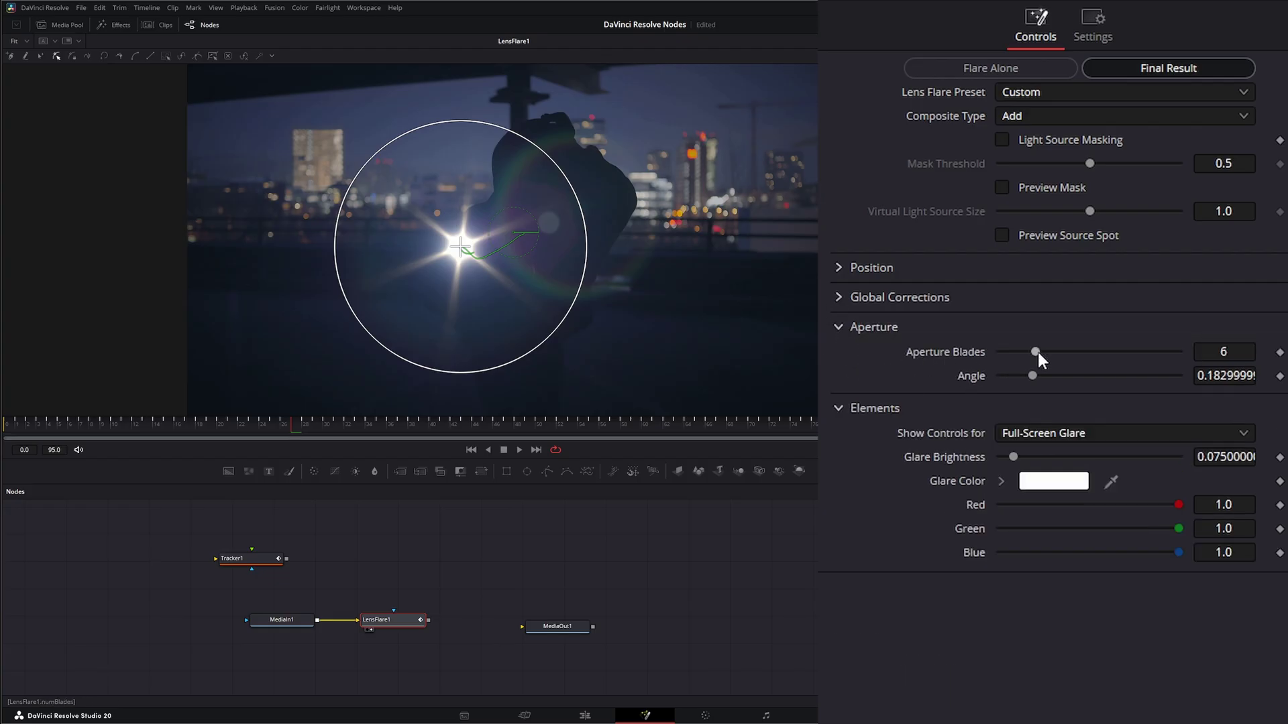
pyautogui.moveTo(1036, 350); pyautogui.dragTo(1082, 383)
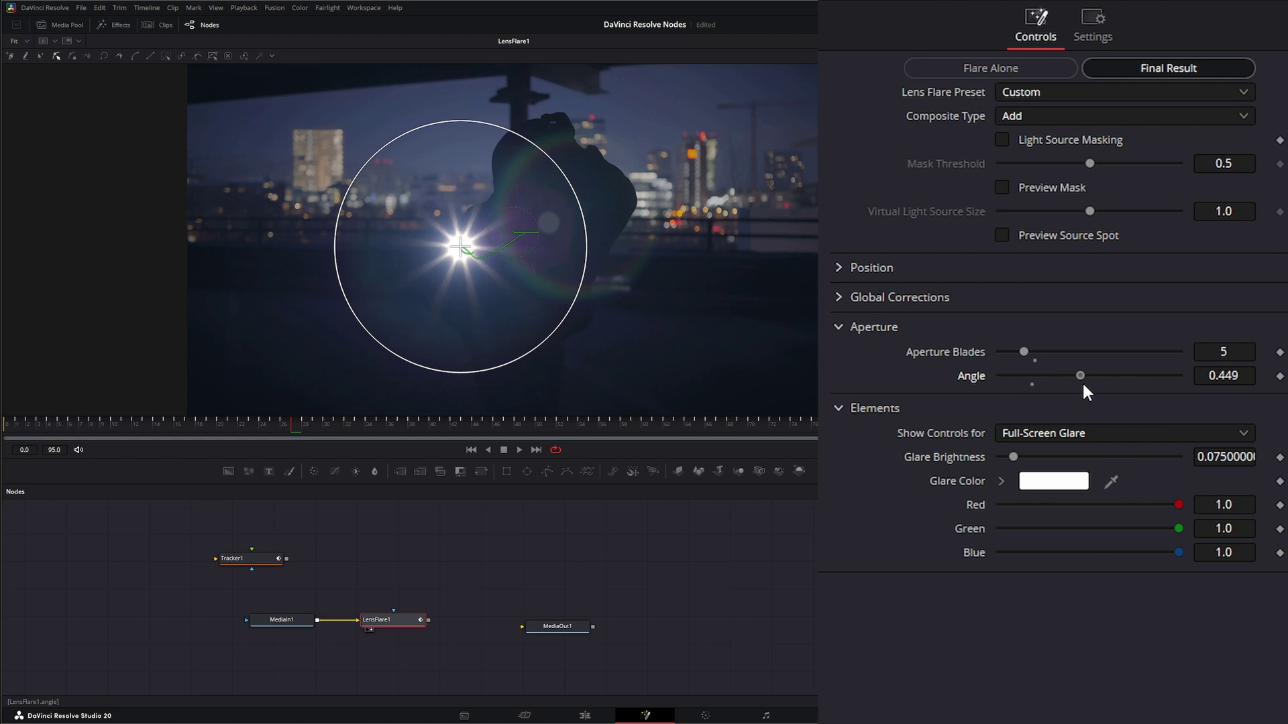
pyautogui.click(838, 327)
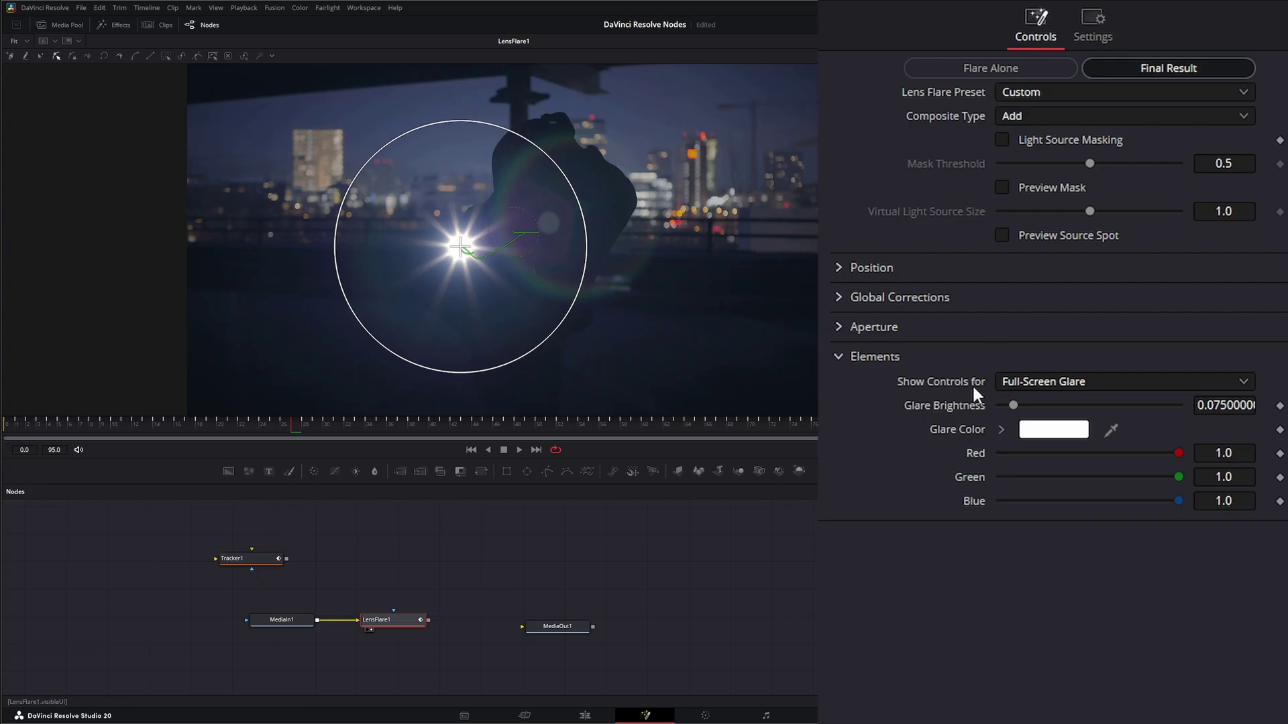
# Try a Glare Brightness of 0.412 on the Full-Screen Glare element and reset it to its default
pyautogui.click(1048, 383)
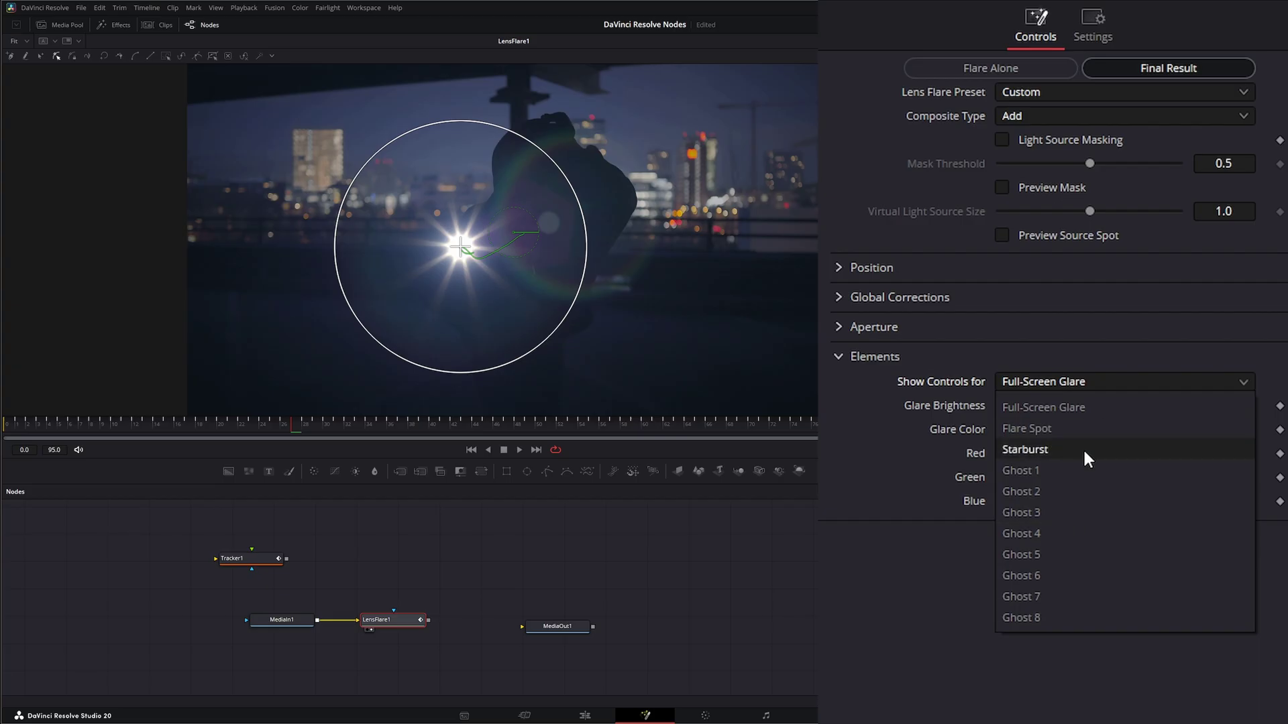
pyautogui.click(961, 384)
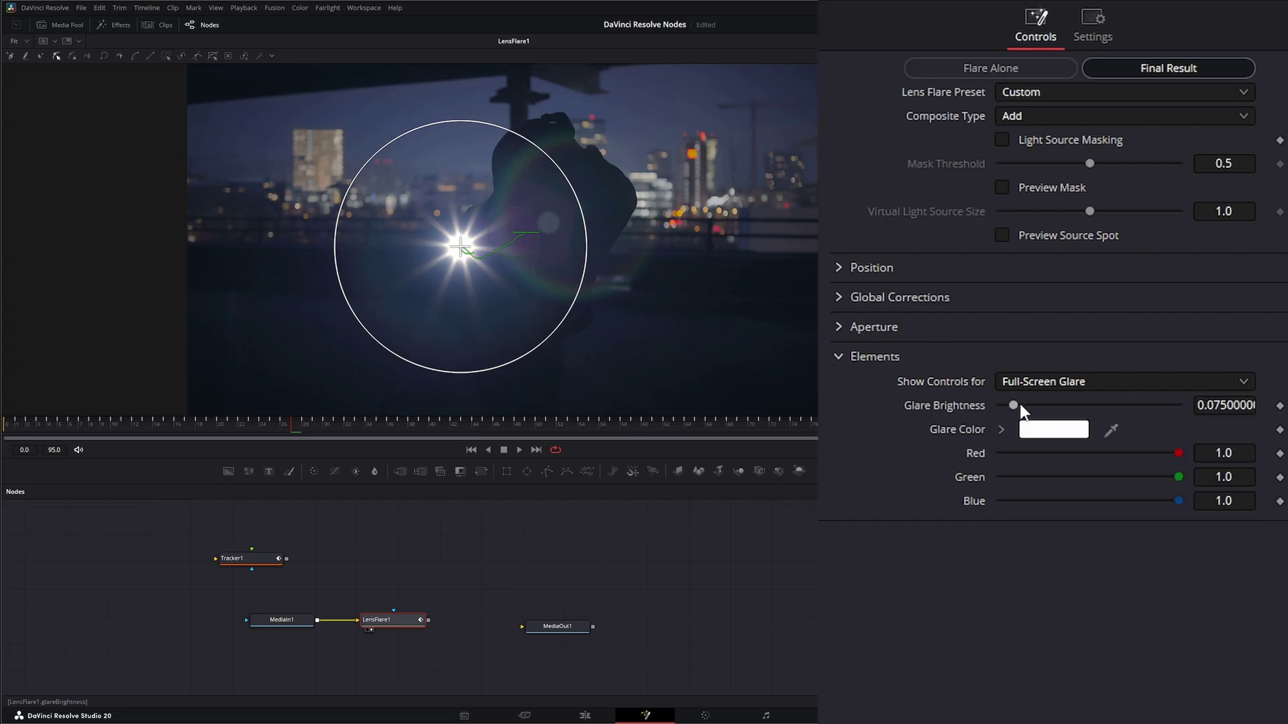
pyautogui.moveTo(1013, 405); pyautogui.dragTo(1073, 405)
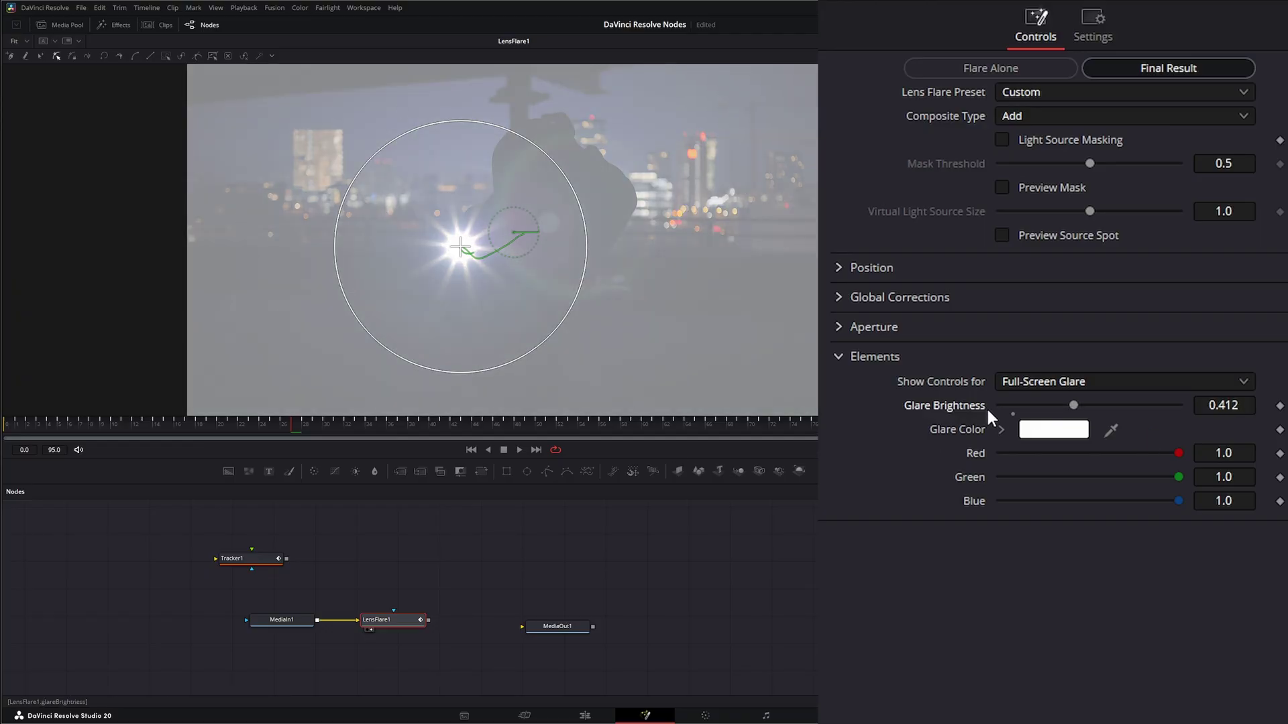
pyautogui.doubleClick(968, 404)
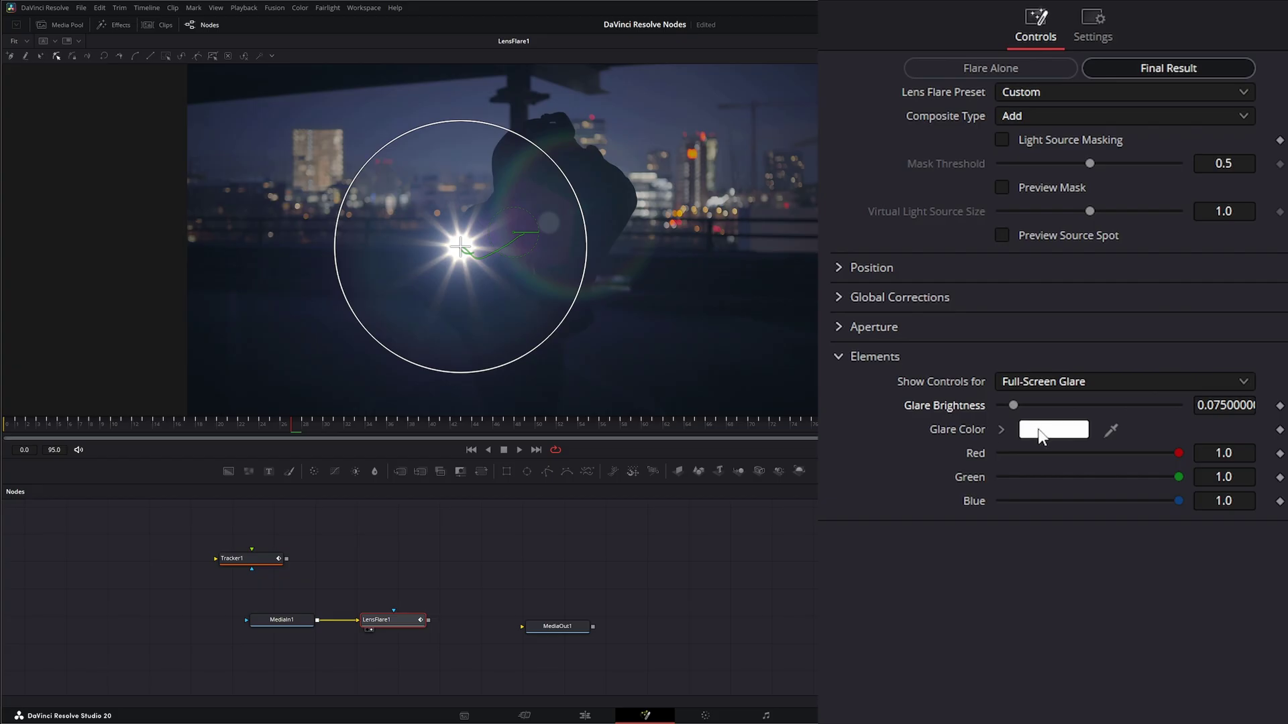
# Adjust the Flare Spot element to Flare Size 0.176, Flare Irregularity 0.155 and Flare Softness 0.342
pyautogui.click(1023, 380)
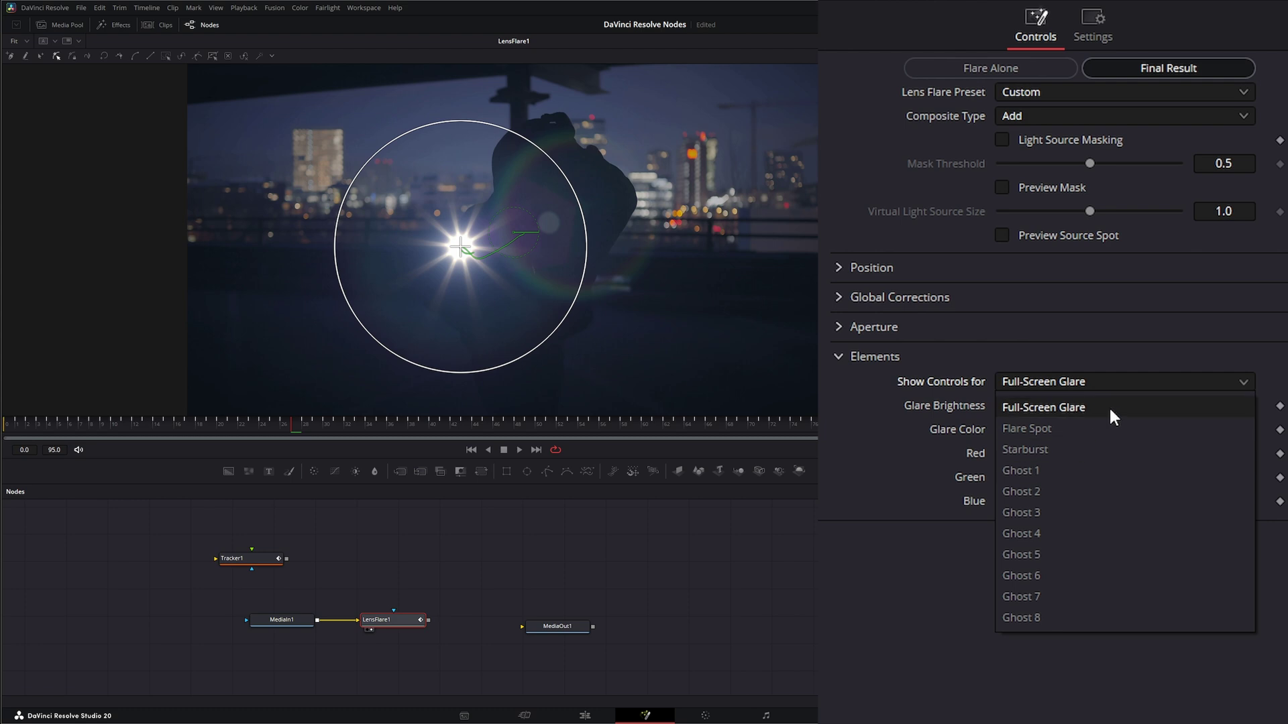
pyautogui.click(1048, 430)
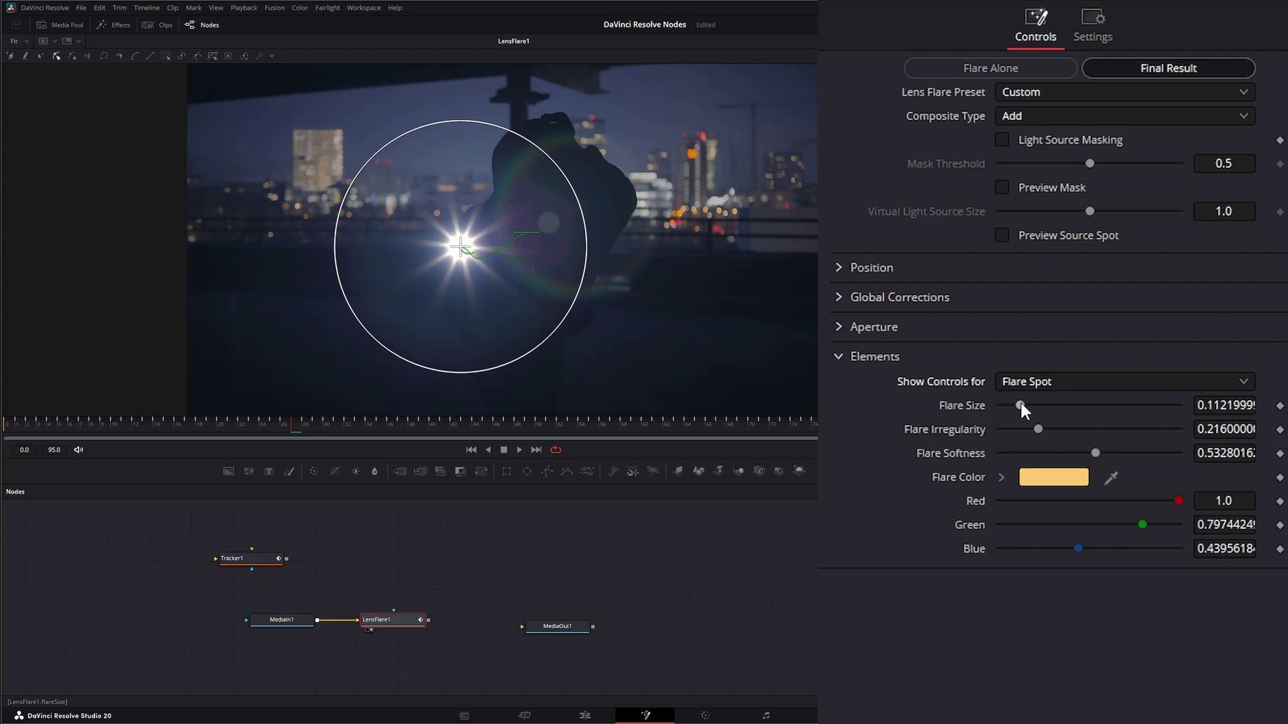
pyautogui.moveTo(1021, 403); pyautogui.dragTo(1060, 451)
# Change the Flare Spot's Flare Color to a pale cyan (#c9feff)
pyautogui.click(1039, 478)
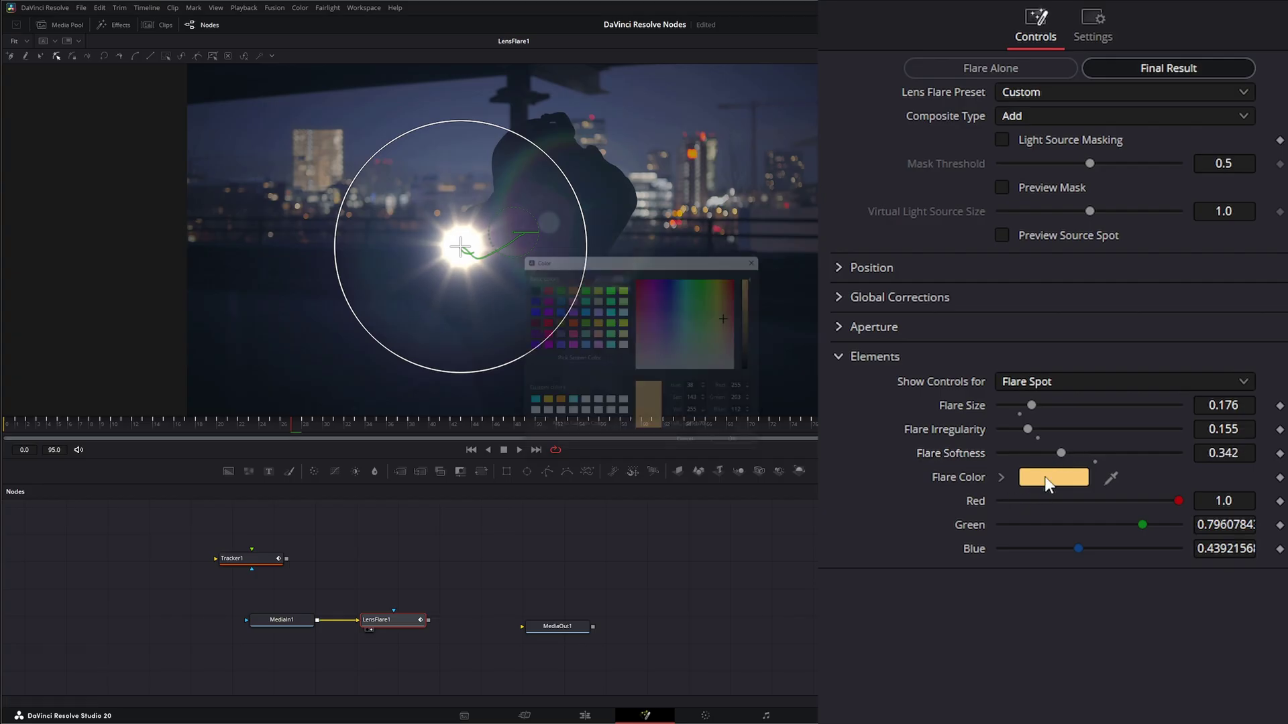
pyautogui.moveTo(696, 340); pyautogui.dragTo(693, 352)
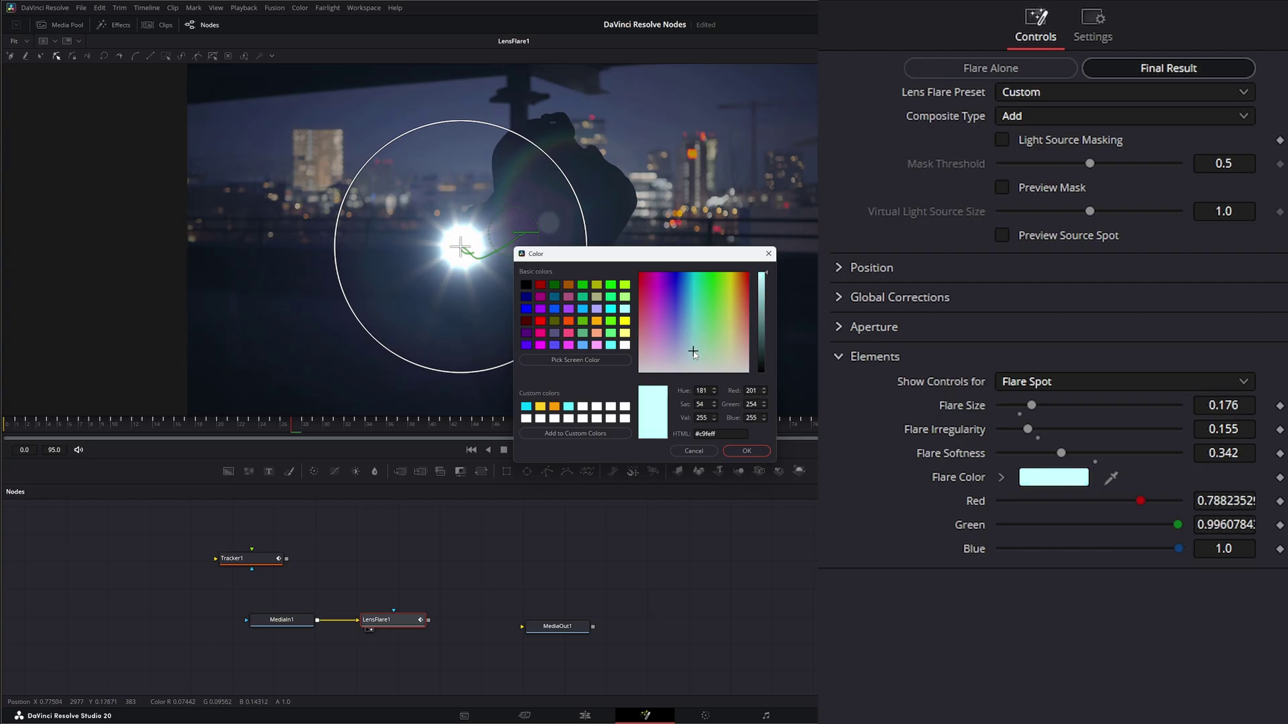
pyautogui.click(747, 450)
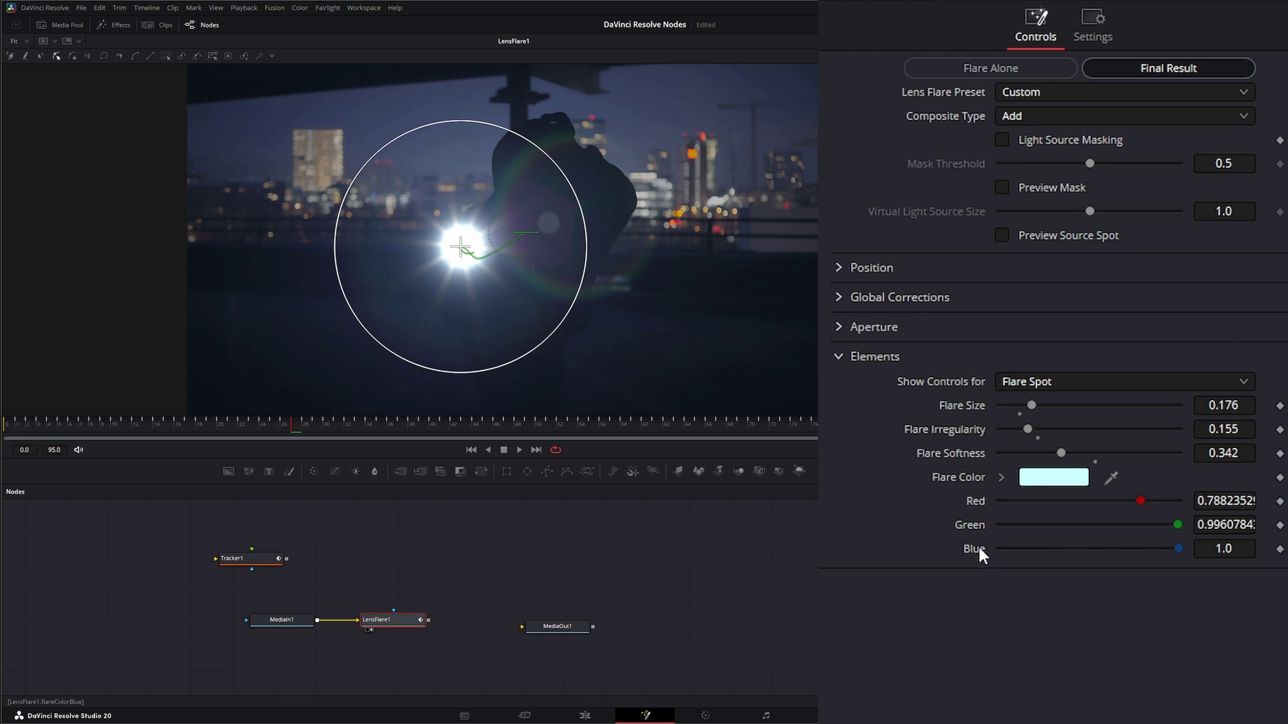
# Show the Starburst element's controls and set its Starburst Color to light cyan (#aaffff)
pyautogui.click(1023, 381)
pyautogui.click(1046, 447)
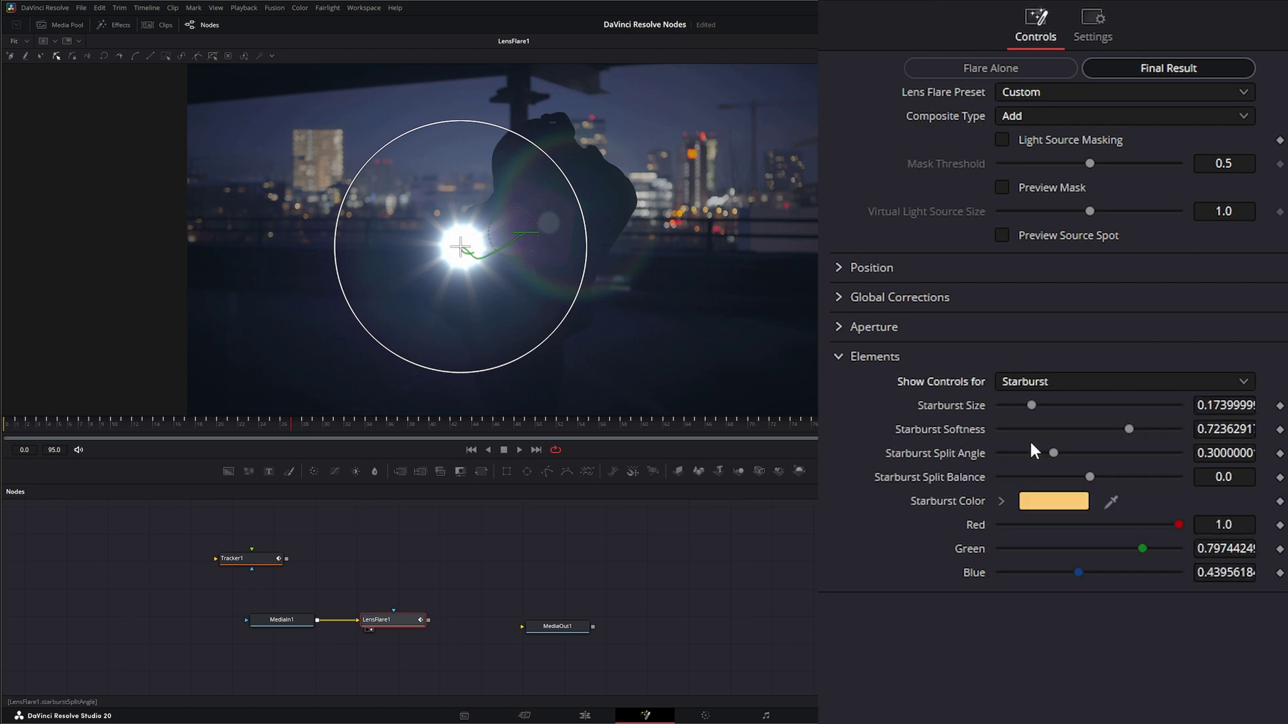
pyautogui.click(1048, 503)
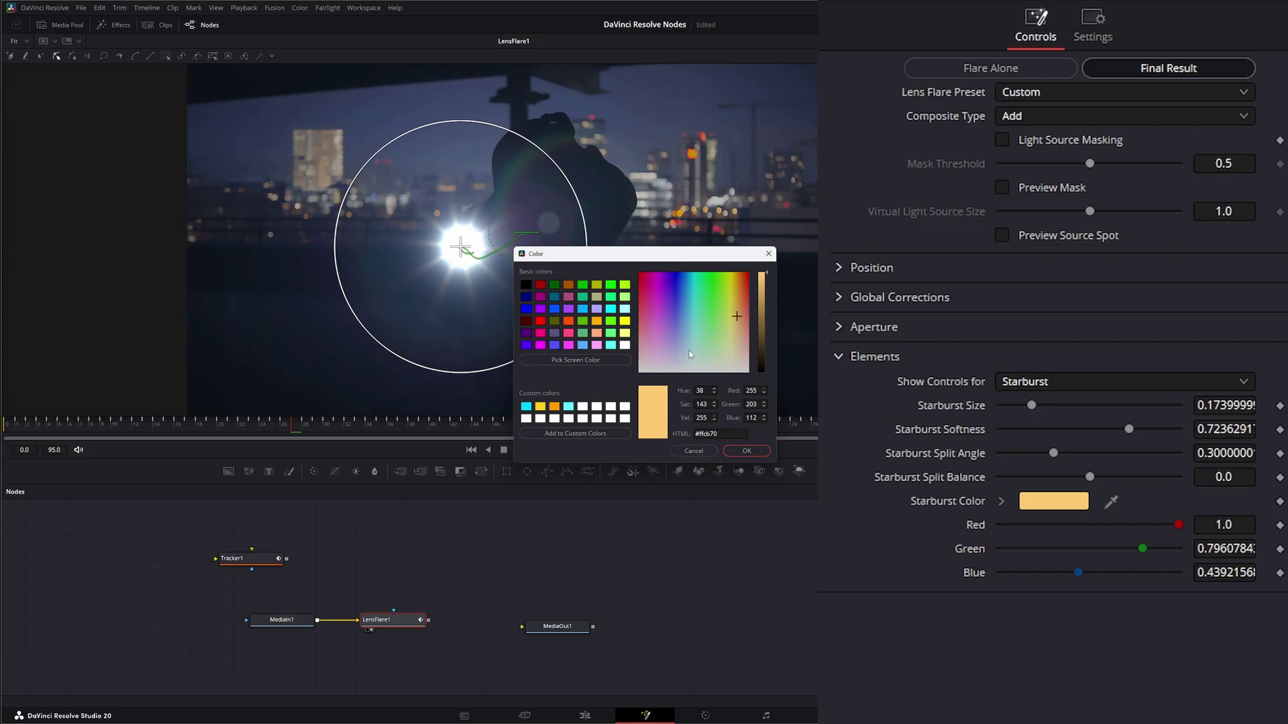
pyautogui.click(625, 309)
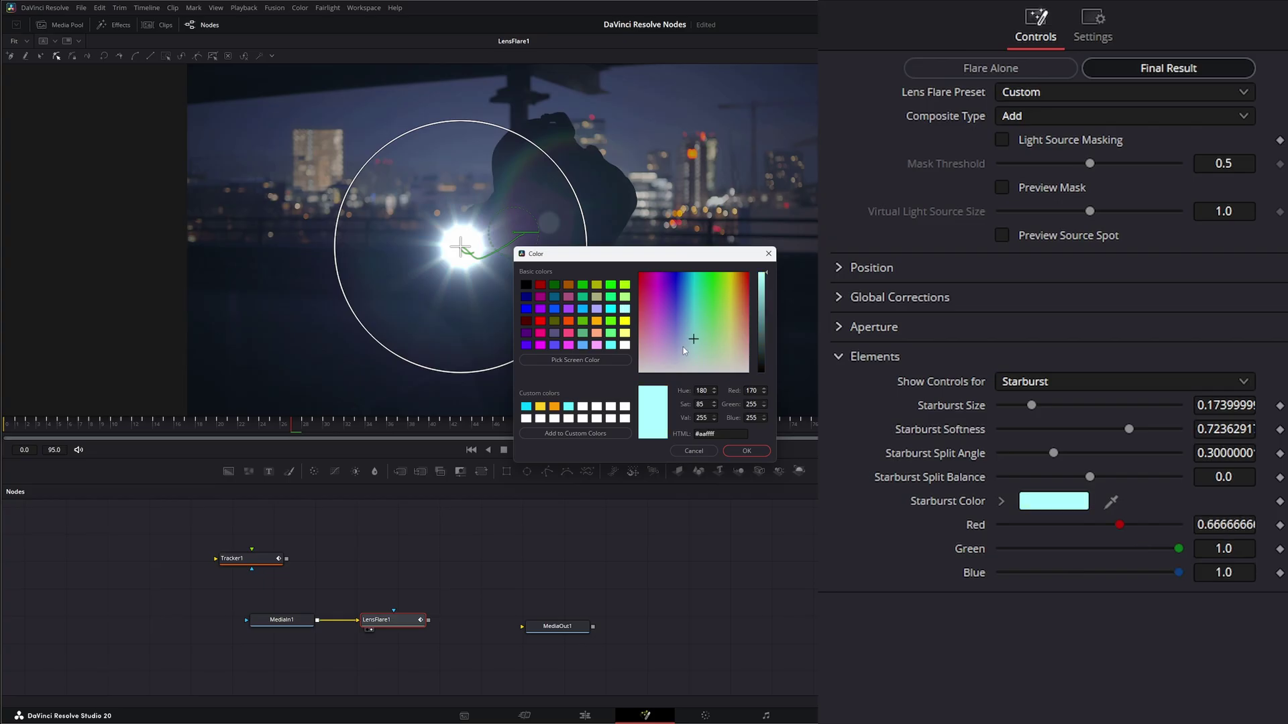
pyautogui.click(757, 453)
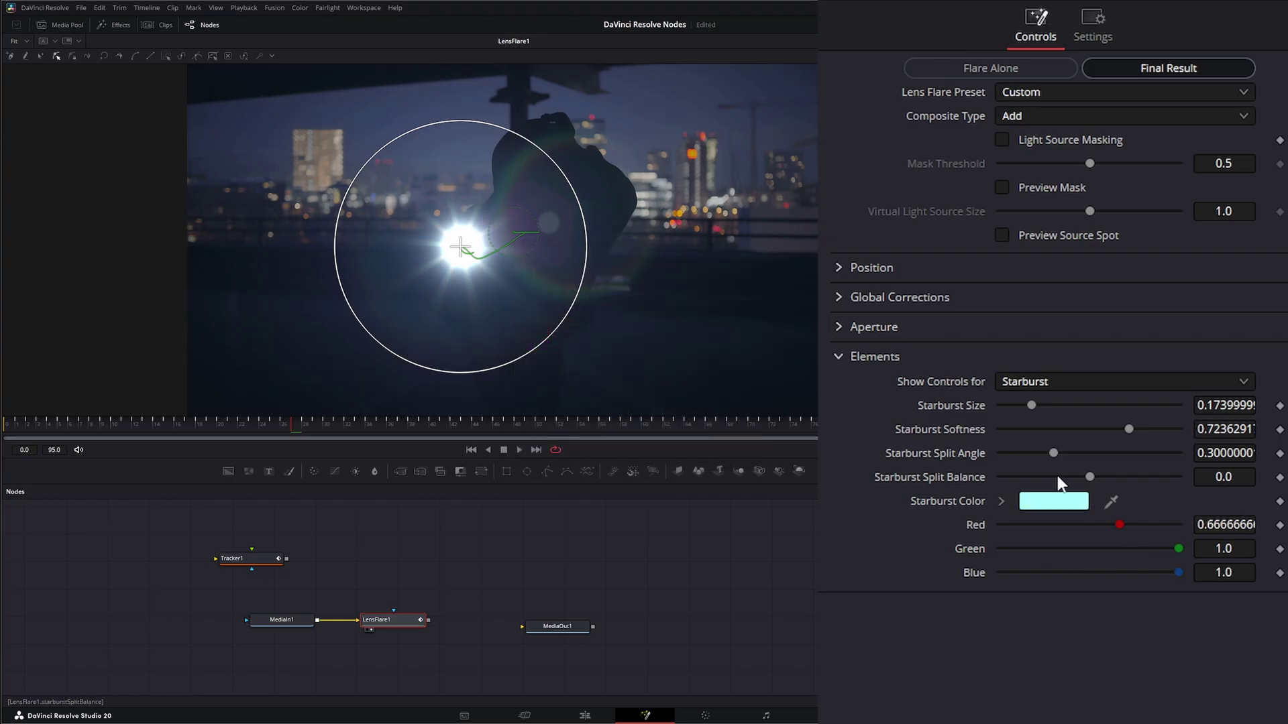
# Adjust the starburst to Size 0.198, Softness 0.738, Split Angle 0.385 and Split Balance 0.33
pyautogui.moveTo(1030, 405); pyautogui.dragTo(1035, 404)
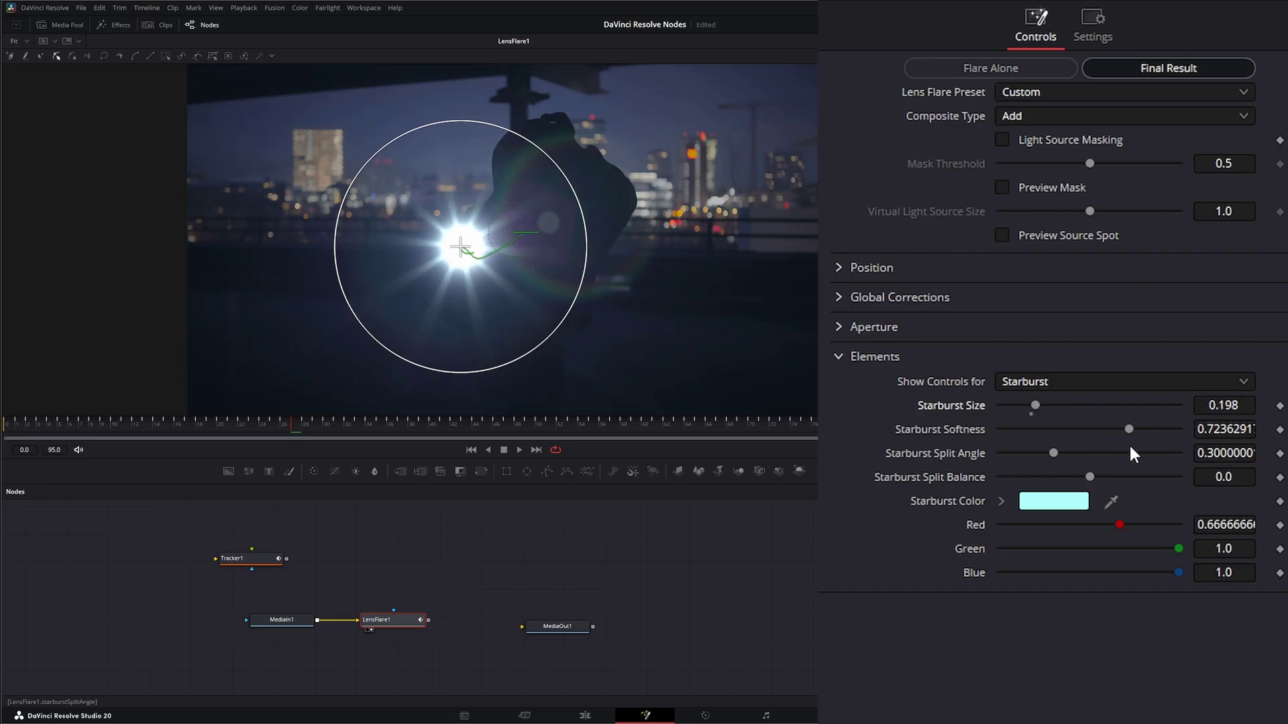
pyautogui.moveTo(1127, 430)
pyautogui.mouseDown()
pyautogui.moveTo(1148, 428)
pyautogui.moveTo(1085, 428)
pyautogui.moveTo(1129, 427)
pyautogui.mouseUp()
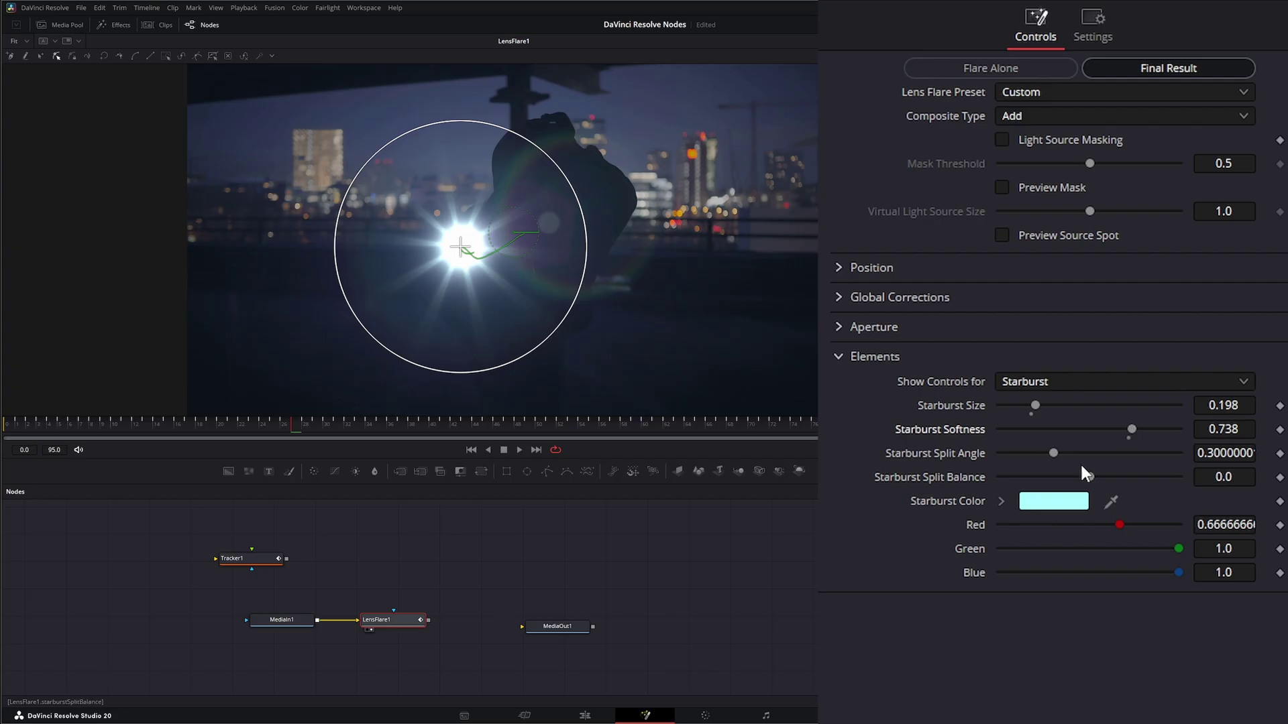
pyautogui.moveTo(1056, 452)
pyautogui.mouseDown()
pyautogui.moveTo(1090, 452)
pyautogui.moveTo(1057, 452)
pyautogui.moveTo(1086, 451)
pyautogui.moveTo(1068, 453)
pyautogui.mouseUp()
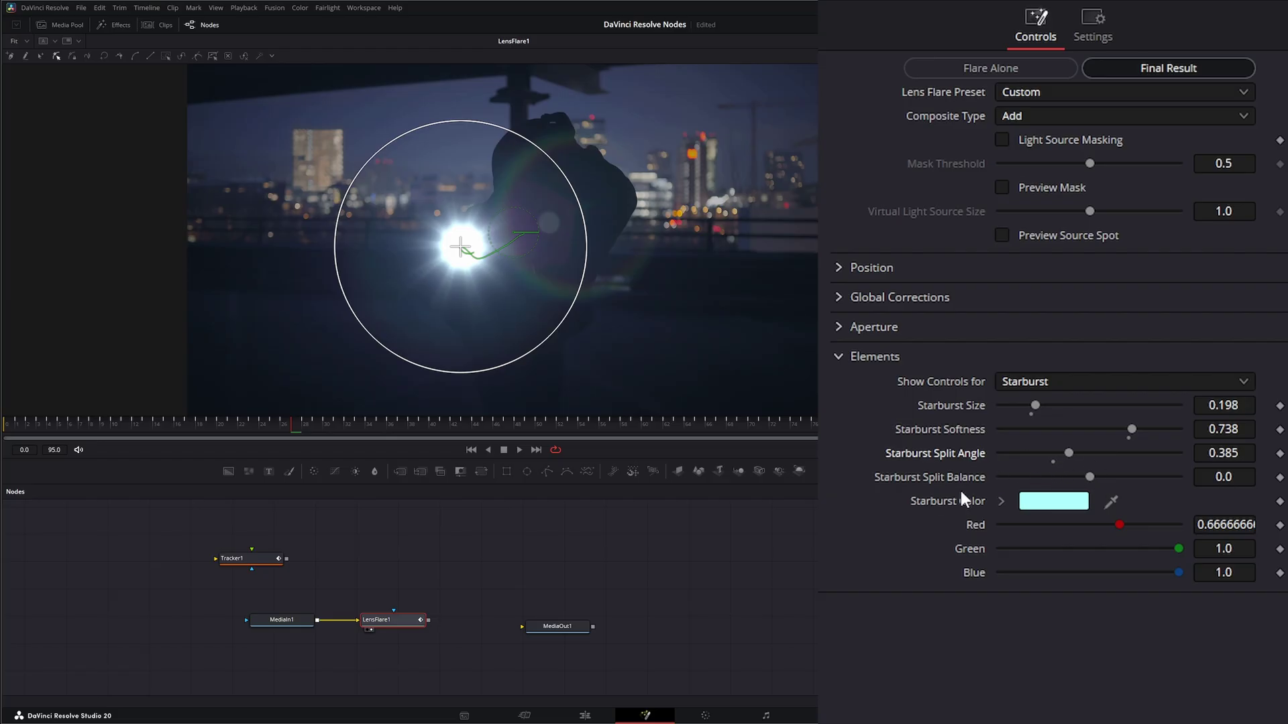
pyautogui.moveTo(1089, 476); pyautogui.dragTo(1117, 477)
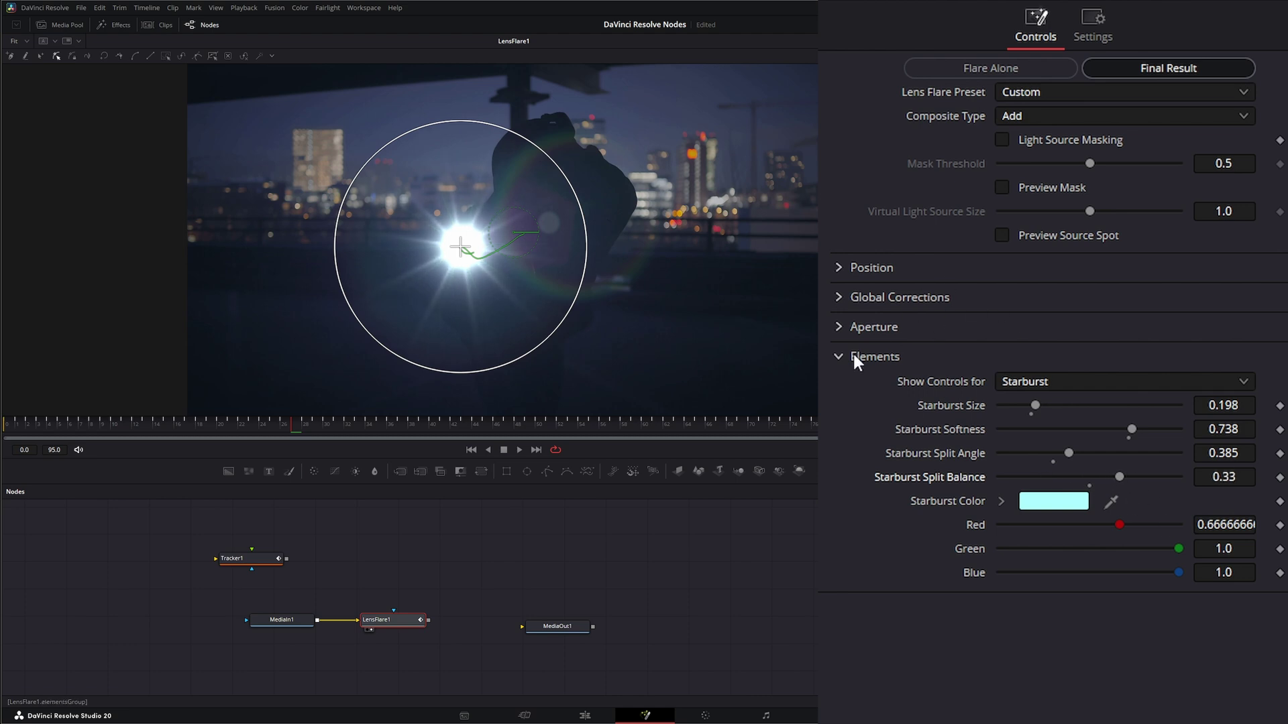
# Adjust the Ghost 1 element to Size 0.4547, Chromatic shift -0.13 and Ringing 0.155
pyautogui.click(1033, 377)
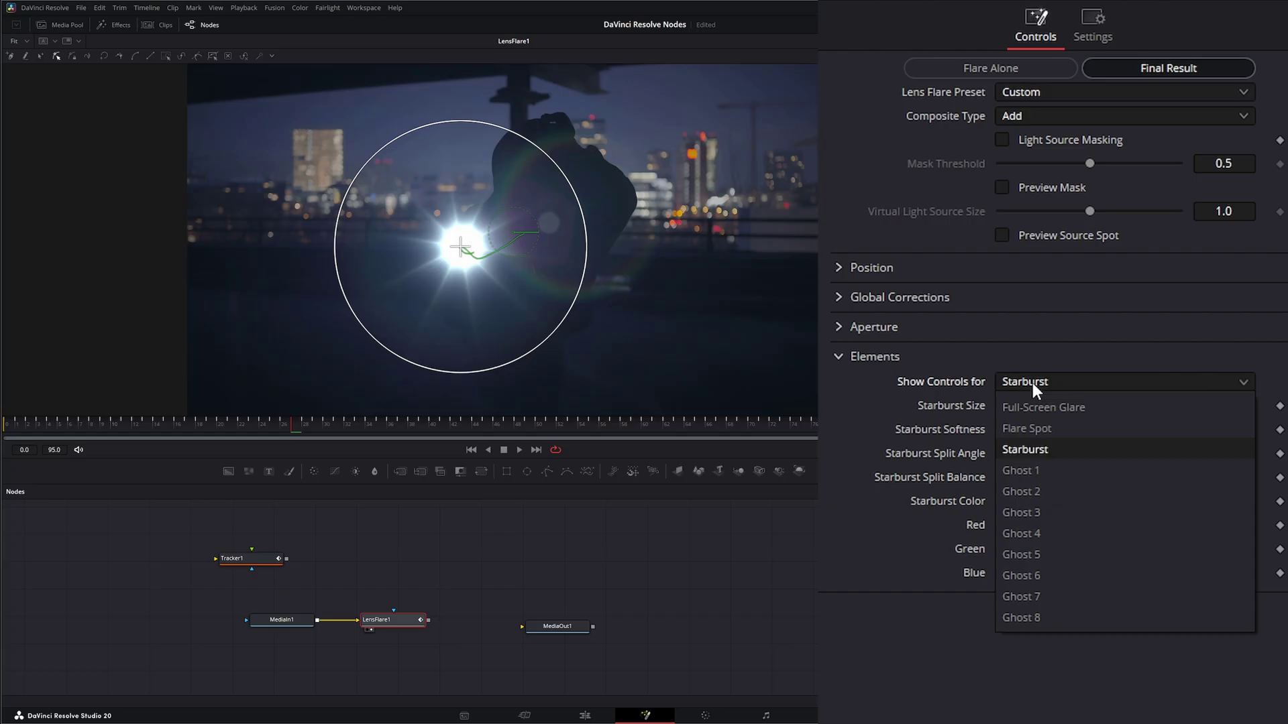
pyautogui.click(1048, 467)
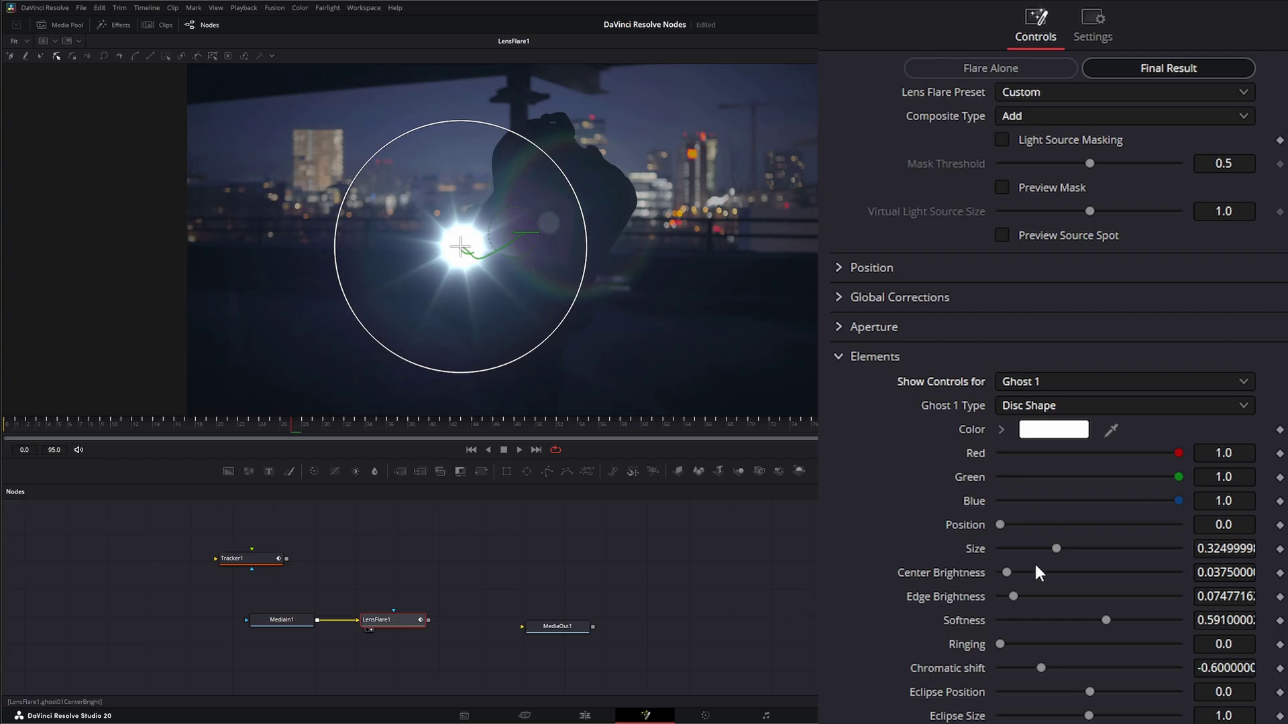
pyautogui.moveTo(1057, 549)
pyautogui.mouseDown()
pyautogui.moveTo(1093, 547)
pyautogui.moveTo(1064, 547)
pyautogui.moveTo(1078, 548)
pyautogui.mouseUp()
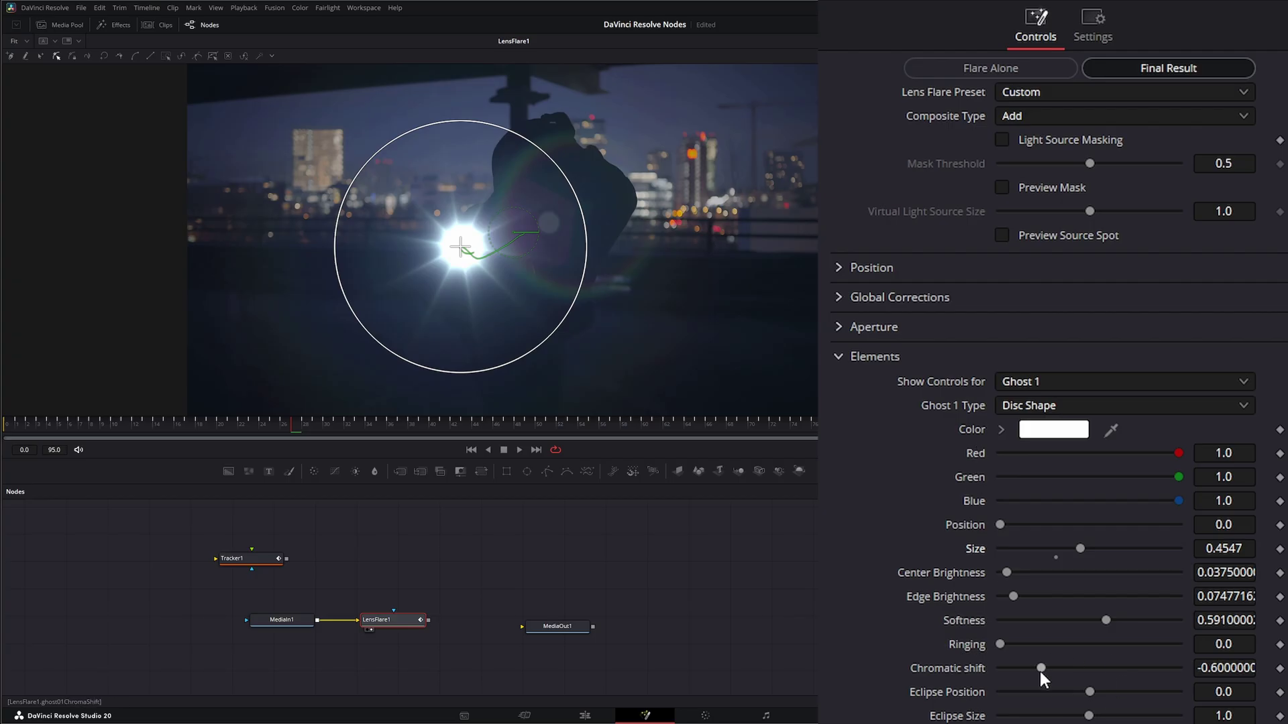
pyautogui.moveTo(1041, 668); pyautogui.dragTo(1075, 676)
pyautogui.moveTo(1007, 645)
pyautogui.mouseDown()
pyautogui.moveTo(1128, 645)
pyautogui.moveTo(1004, 654)
pyautogui.moveTo(1026, 648)
pyautogui.mouseUp()
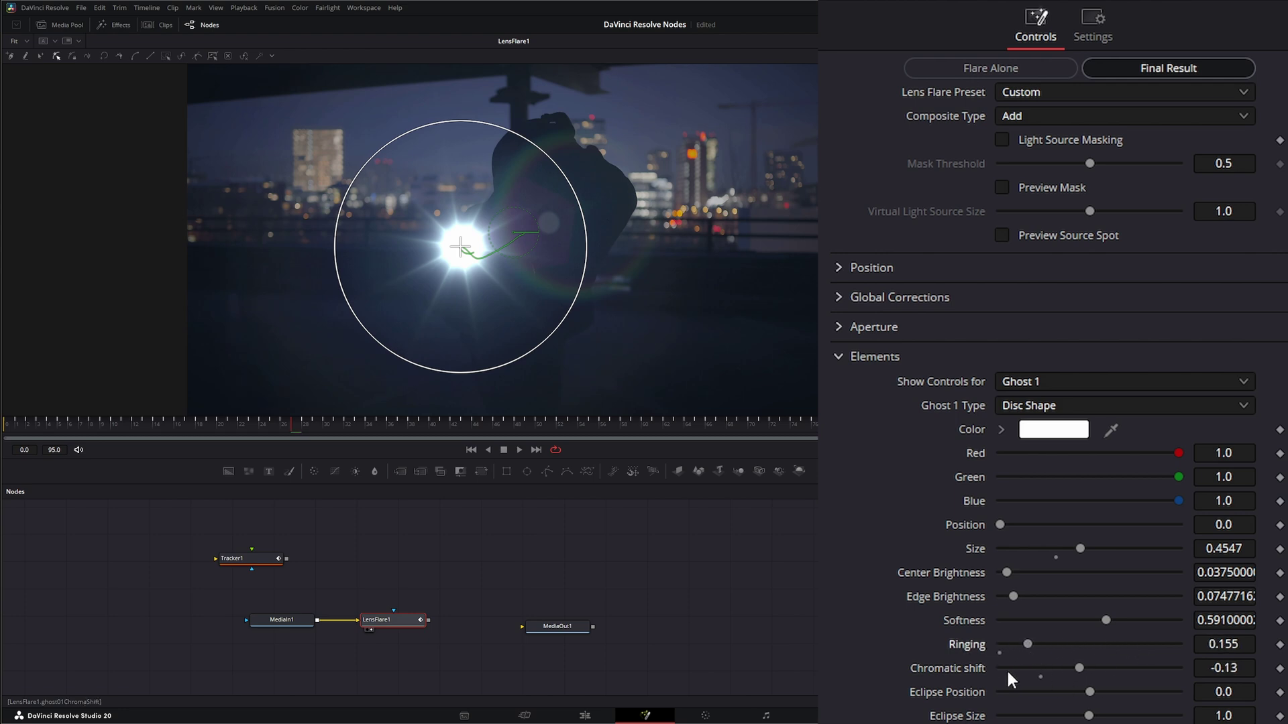
# Display the flare alone and hide the on-screen controls in the viewer
pyautogui.click(968, 67)
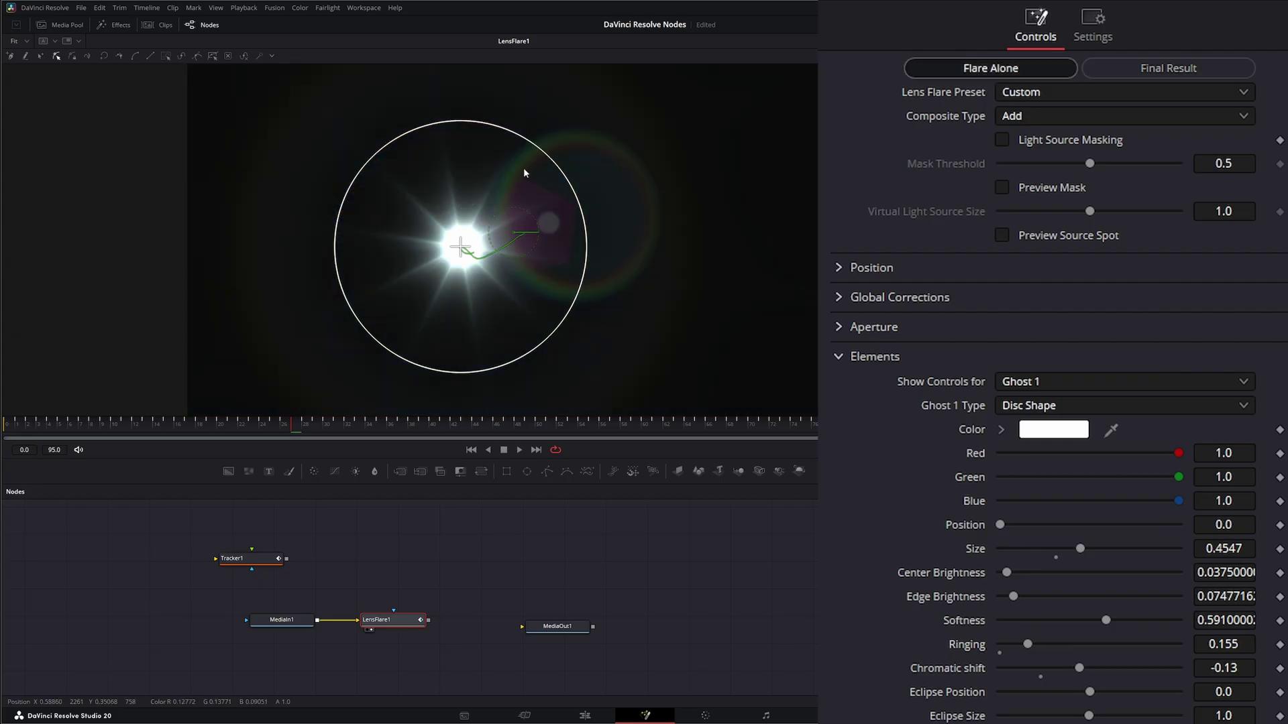
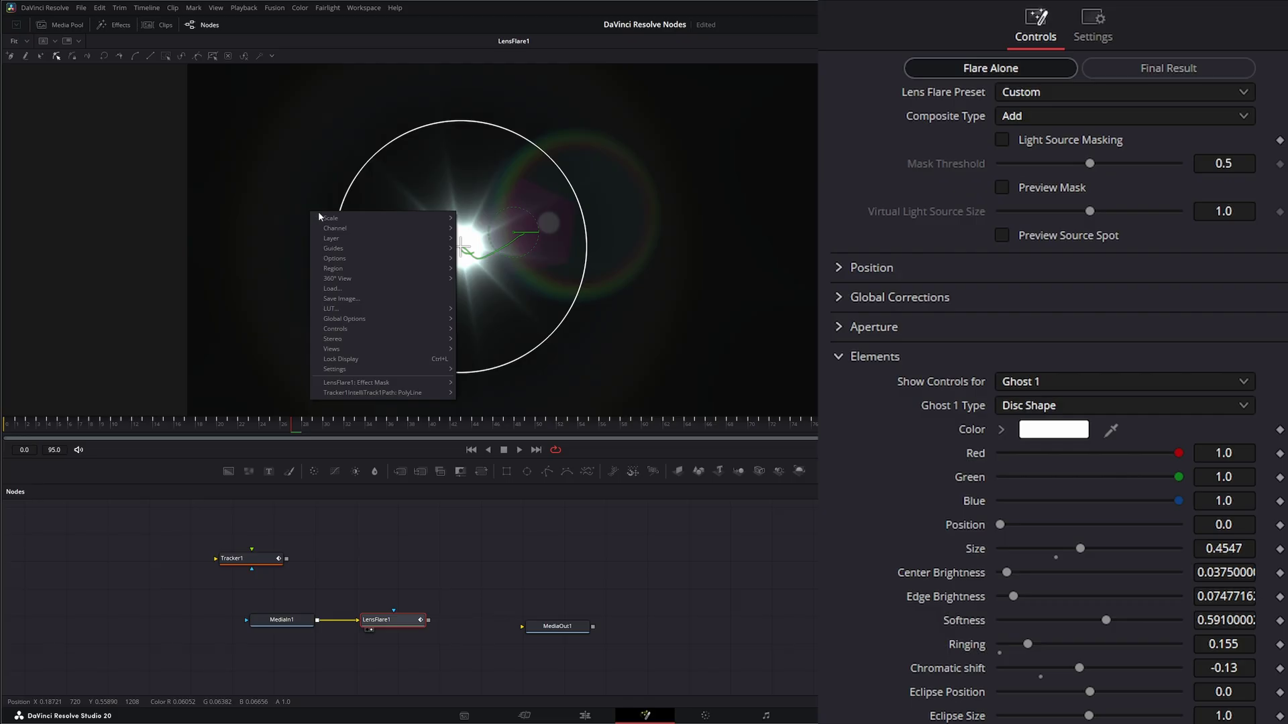
pyautogui.moveTo(348, 258)
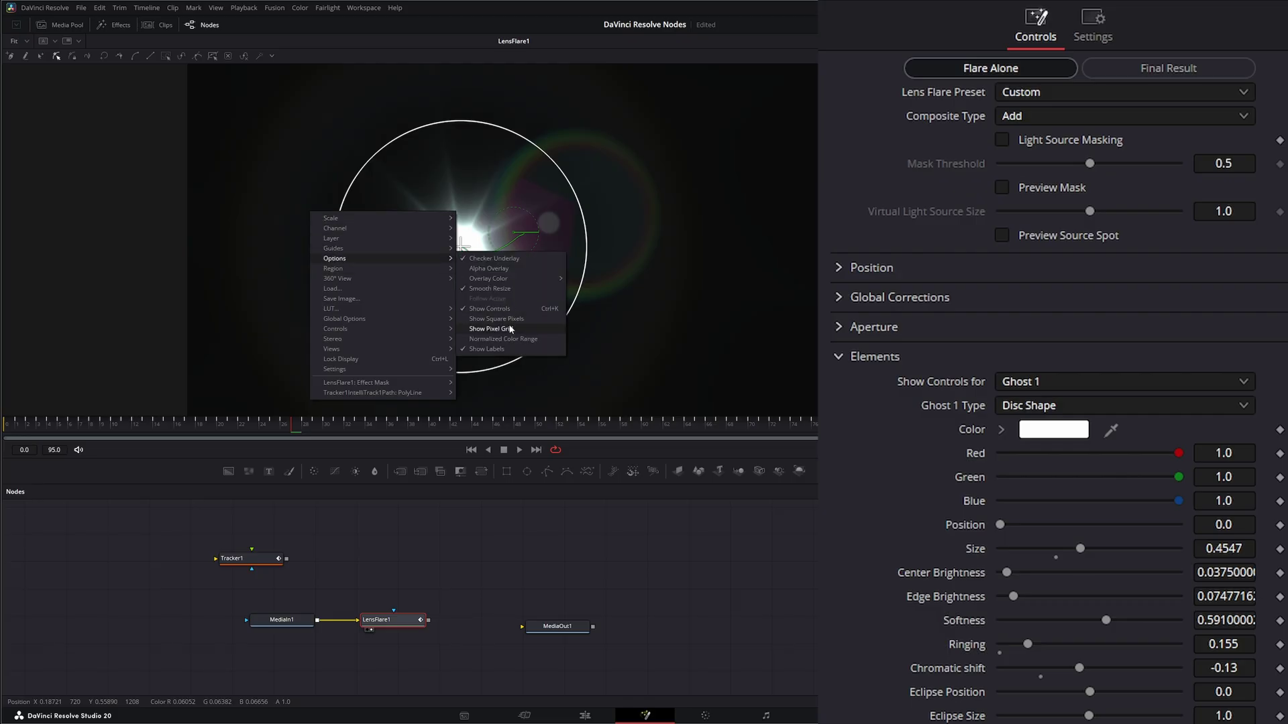
pyautogui.click(493, 309)
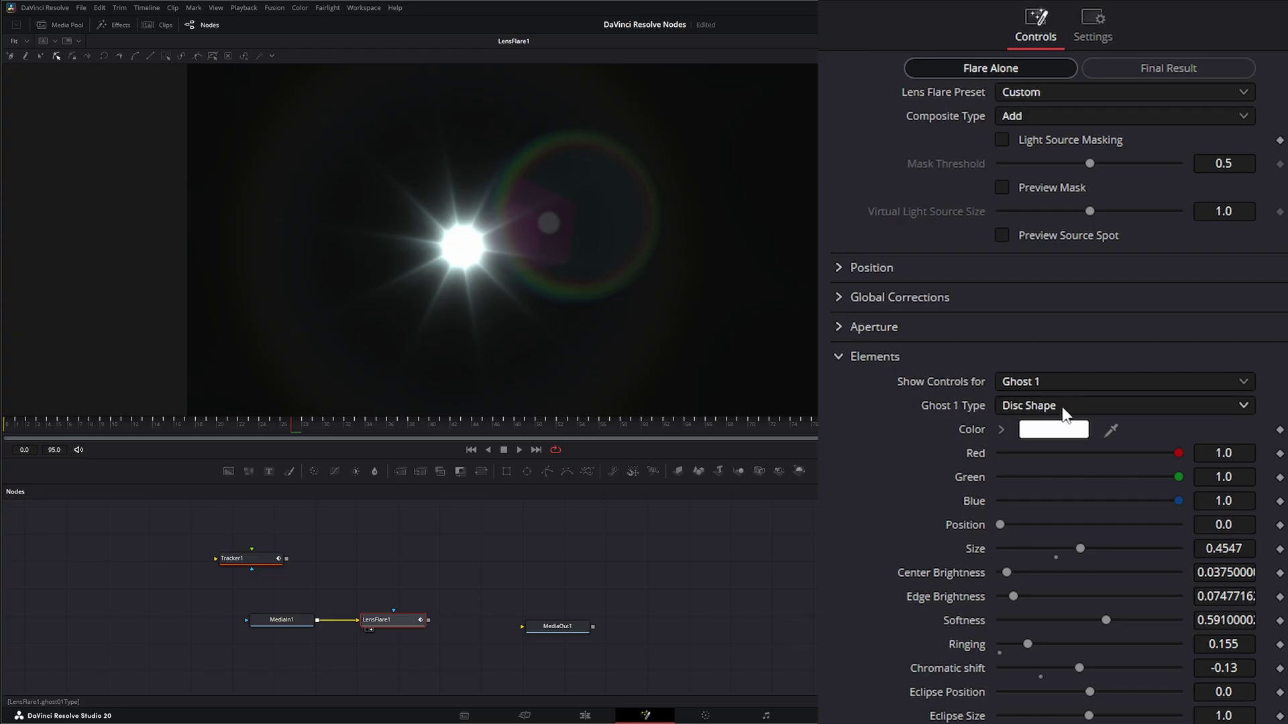
# Try the Aperture Shape, Anamorphic Streak and Bubble Shape types on the Ghost 1 element
pyautogui.click(1026, 406)
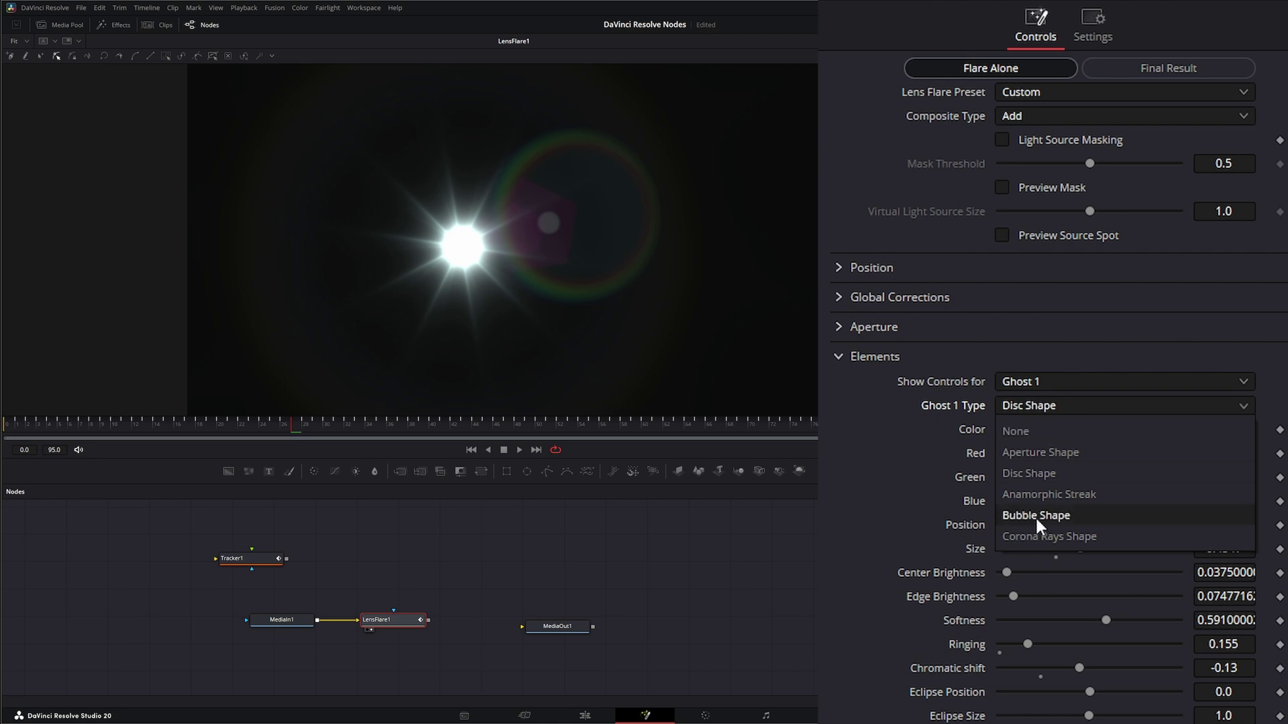
pyautogui.click(1074, 454)
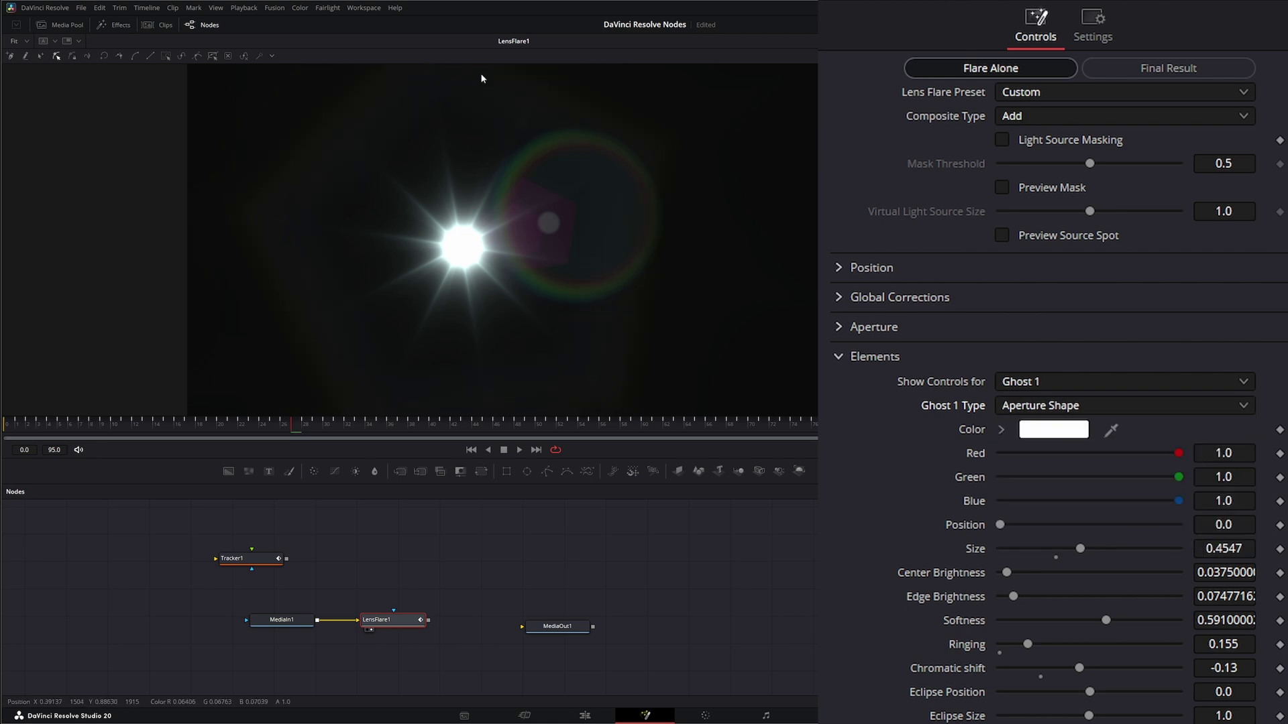
pyautogui.click(1028, 407)
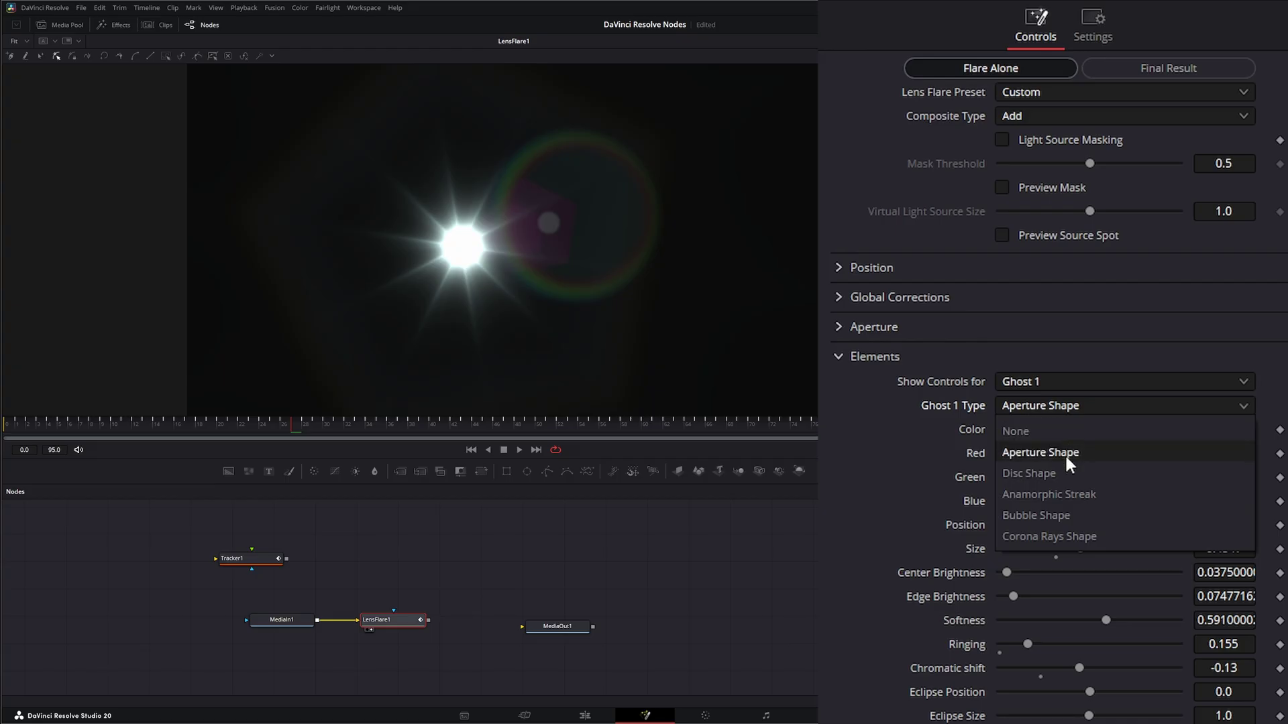
pyautogui.click(1057, 494)
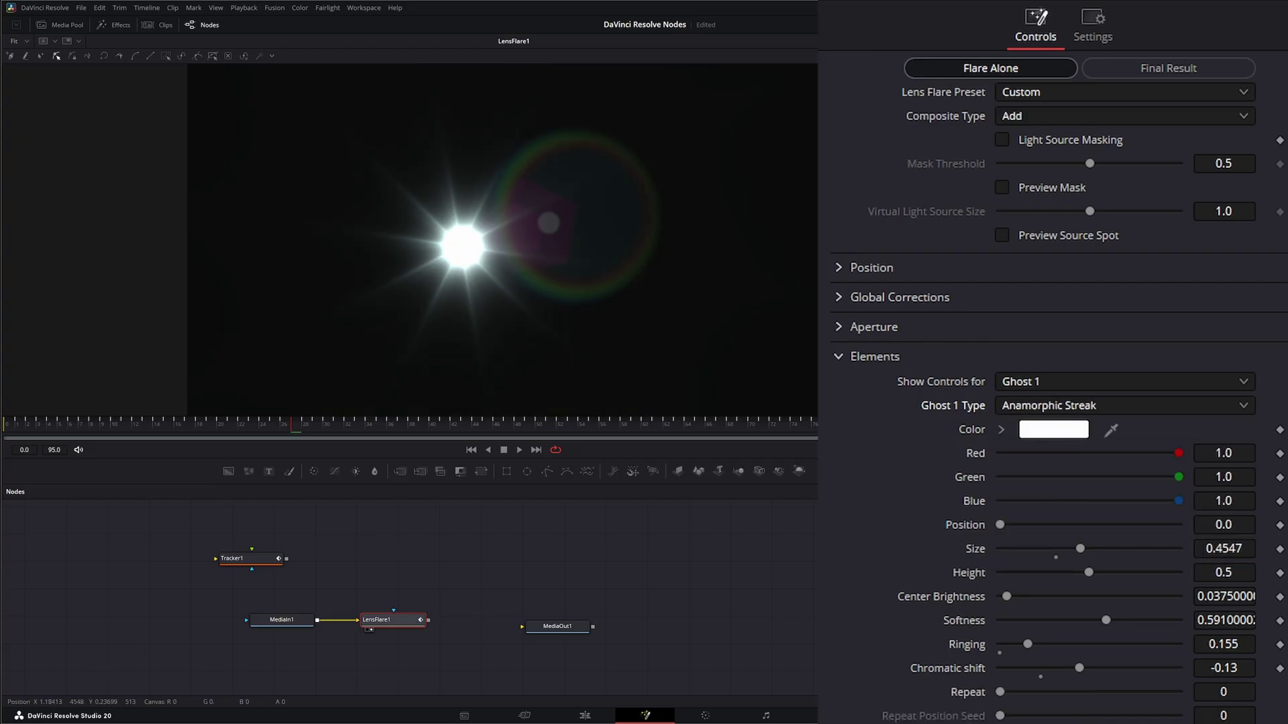
pyautogui.click(1038, 407)
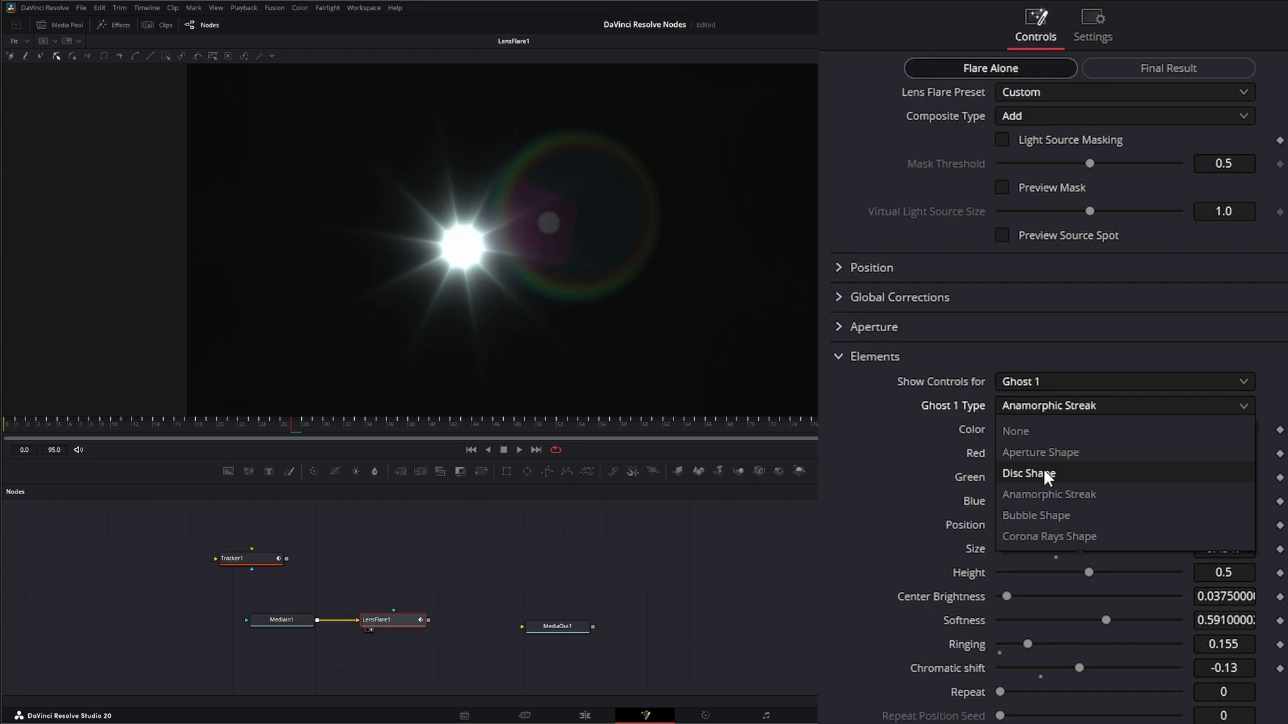
pyautogui.click(1073, 515)
# Set Ghost 1's type to Corona Rays Shape and its colour to pale cyan (#cffffc)
pyautogui.click(1036, 404)
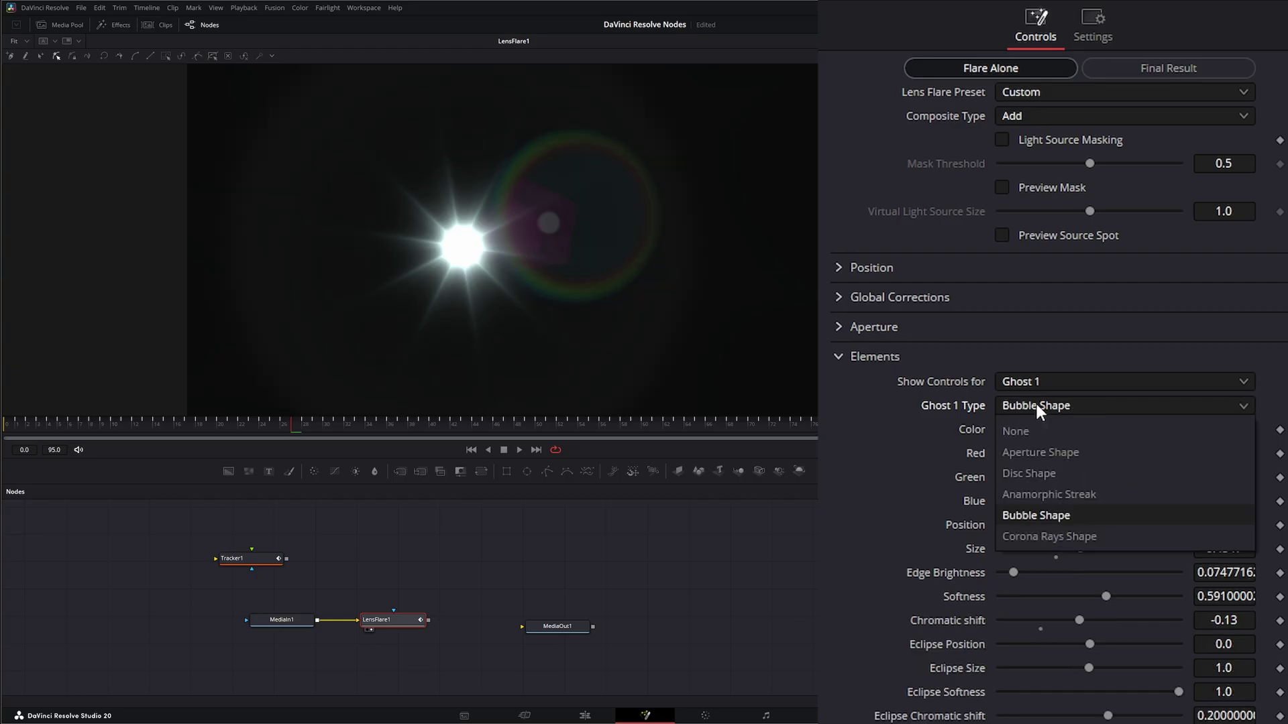
pyautogui.click(1080, 537)
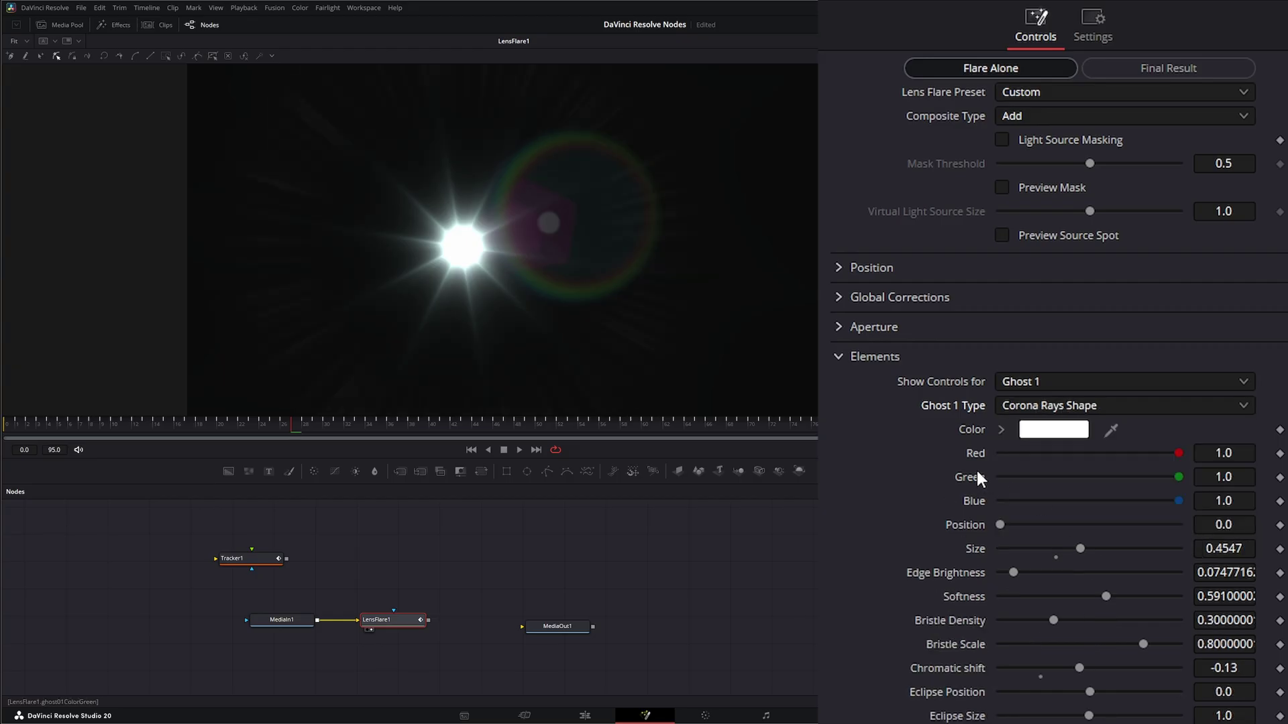
pyautogui.click(1024, 435)
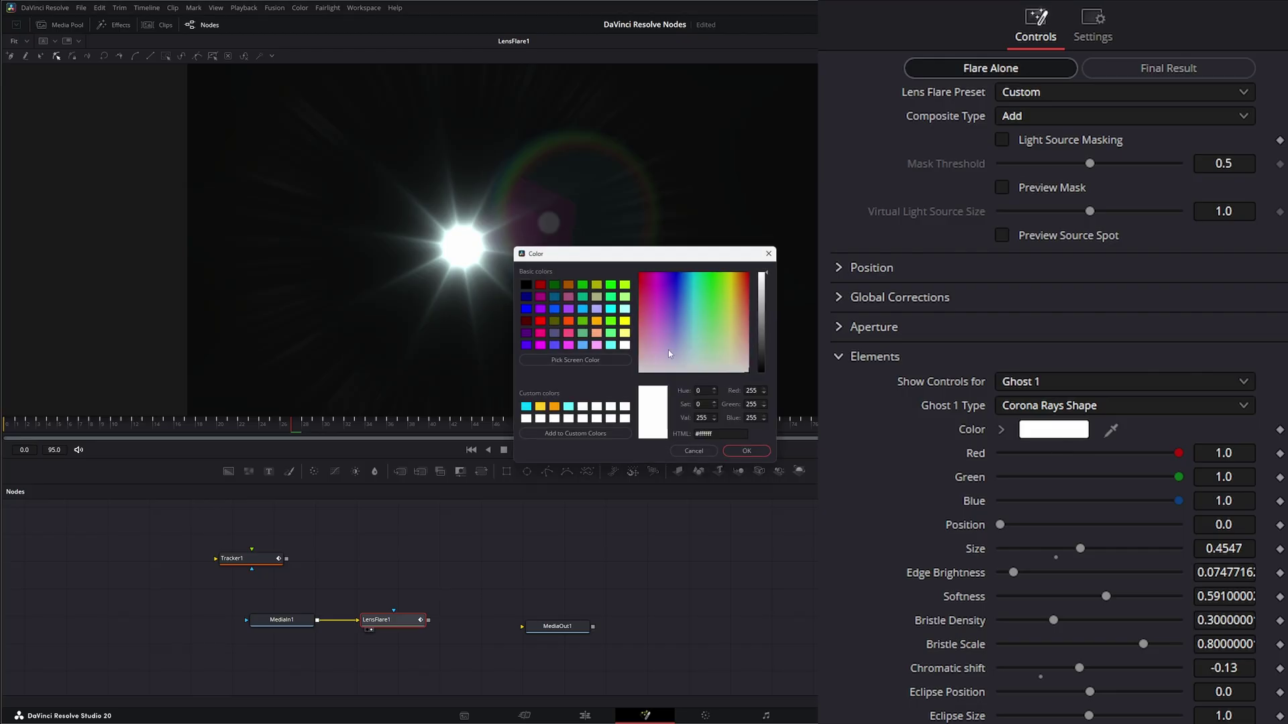
pyautogui.moveTo(668, 349); pyautogui.dragTo(694, 353)
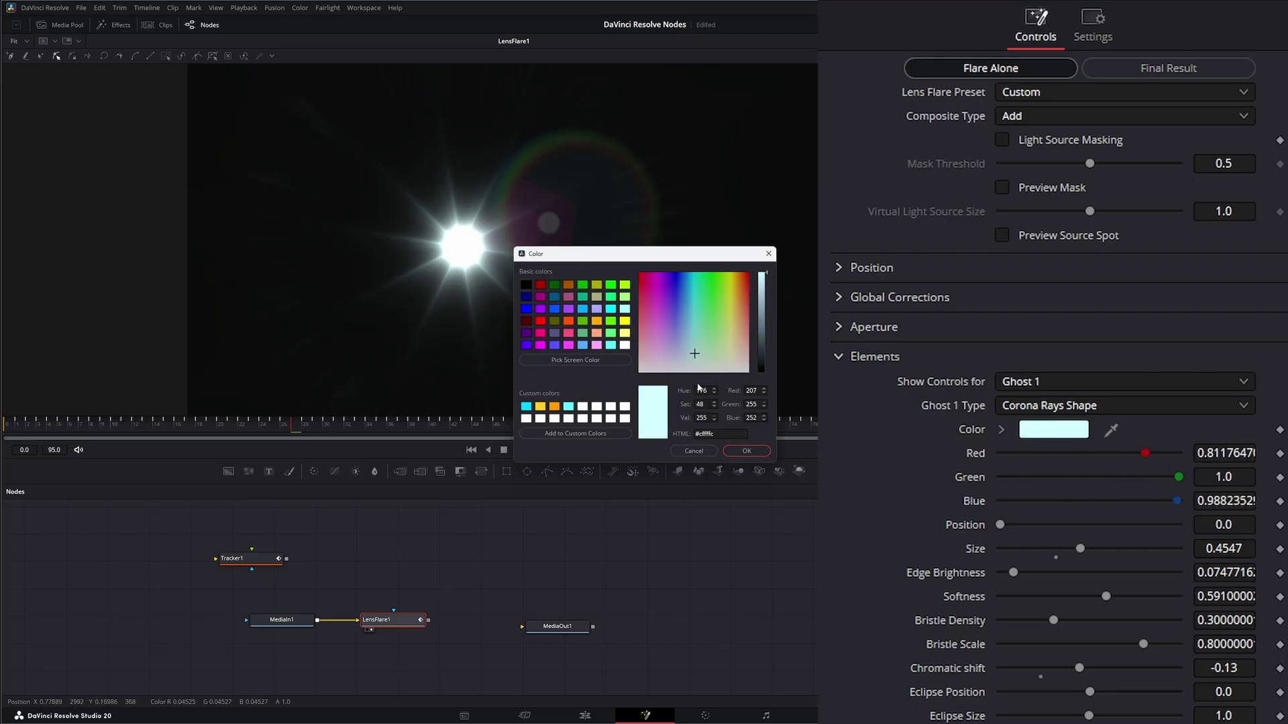
pyautogui.click(746, 452)
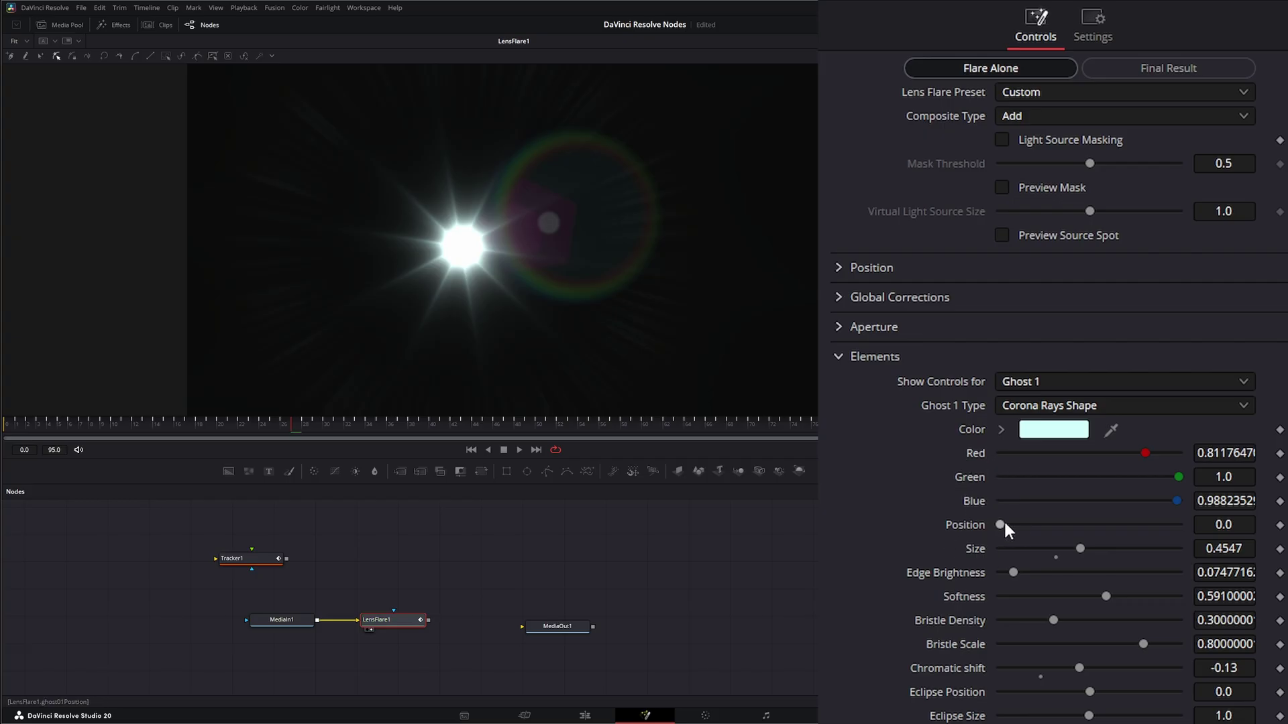
# Adjust Ghost 1 to Position 0.16, Size 0.4071, Edge Brightness 0.23, Softness 0.551 and Bristle Density 0.209
pyautogui.moveTo(1002, 525)
pyautogui.mouseDown()
pyautogui.moveTo(1048, 525)
pyautogui.moveTo(1010, 525)
pyautogui.mouseUp()
pyautogui.moveTo(1080, 548); pyautogui.dragTo(1071, 549)
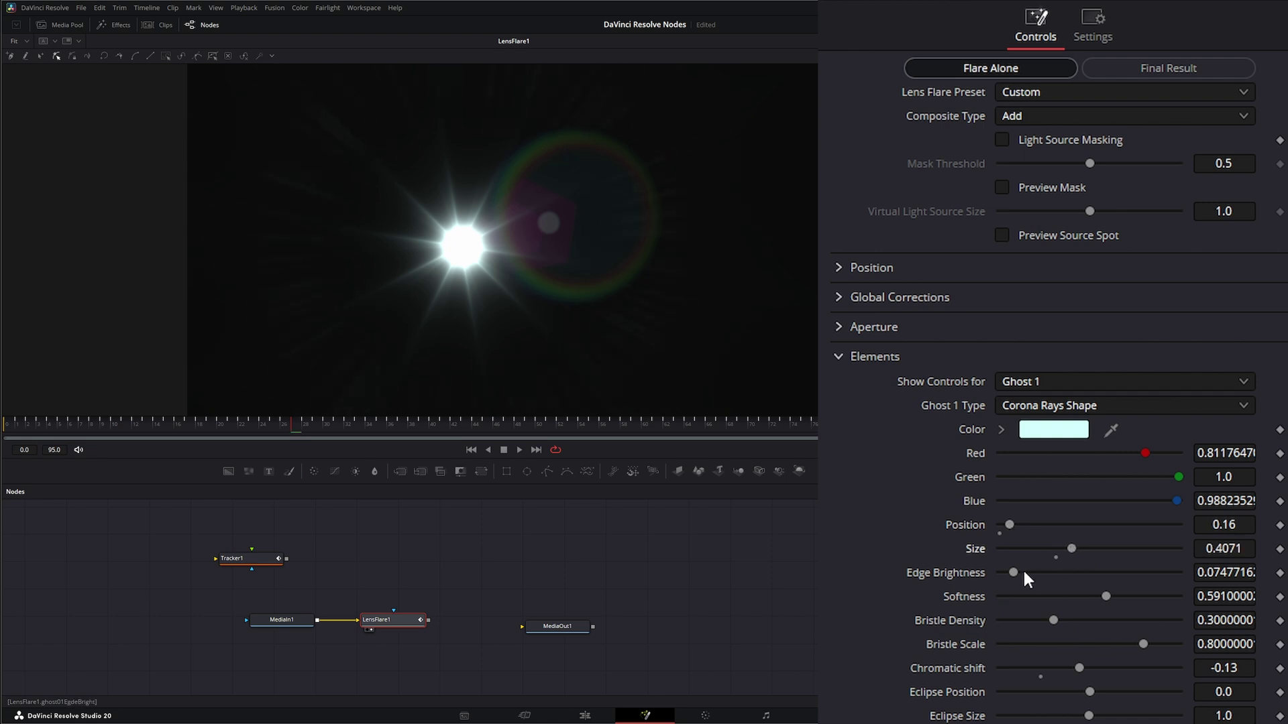
pyautogui.moveTo(1014, 572)
pyautogui.mouseDown()
pyautogui.moveTo(1077, 570)
pyautogui.moveTo(1012, 573)
pyautogui.mouseUp()
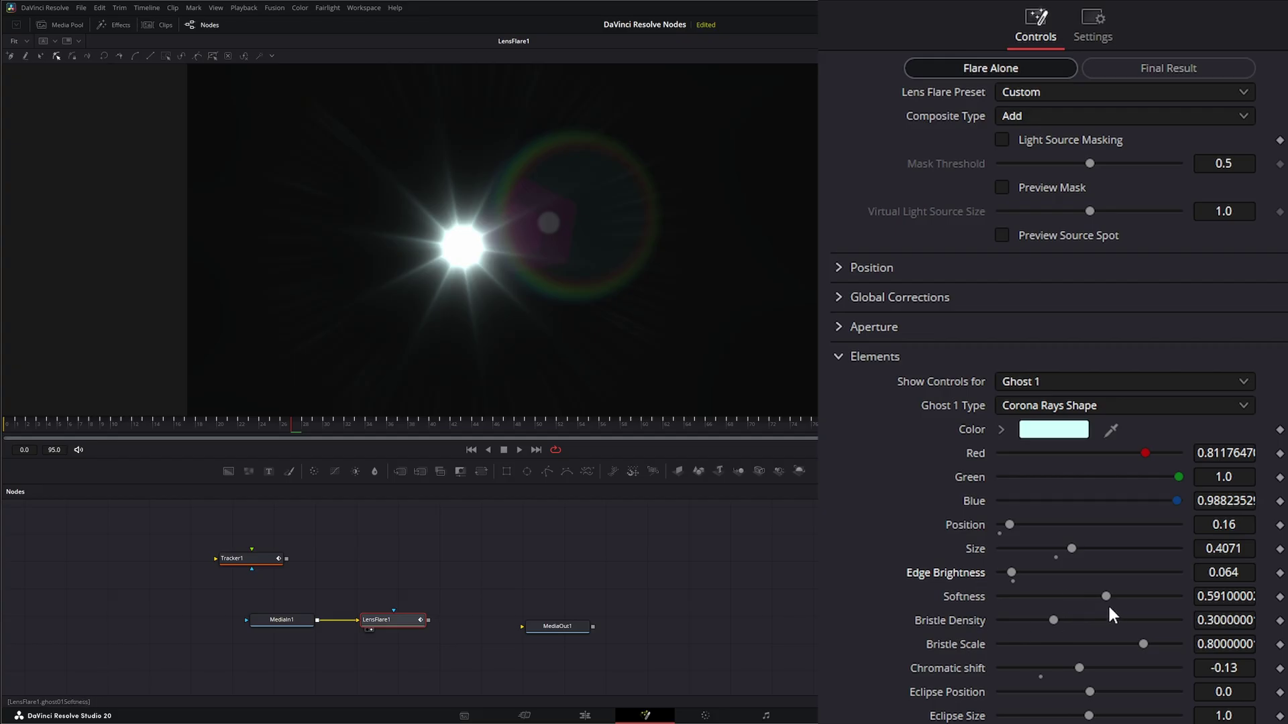
pyautogui.moveTo(1106, 595); pyautogui.dragTo(1138, 594)
pyautogui.moveTo(1011, 572); pyautogui.dragTo(1041, 572)
pyautogui.moveTo(1137, 596); pyautogui.dragTo(1036, 494)
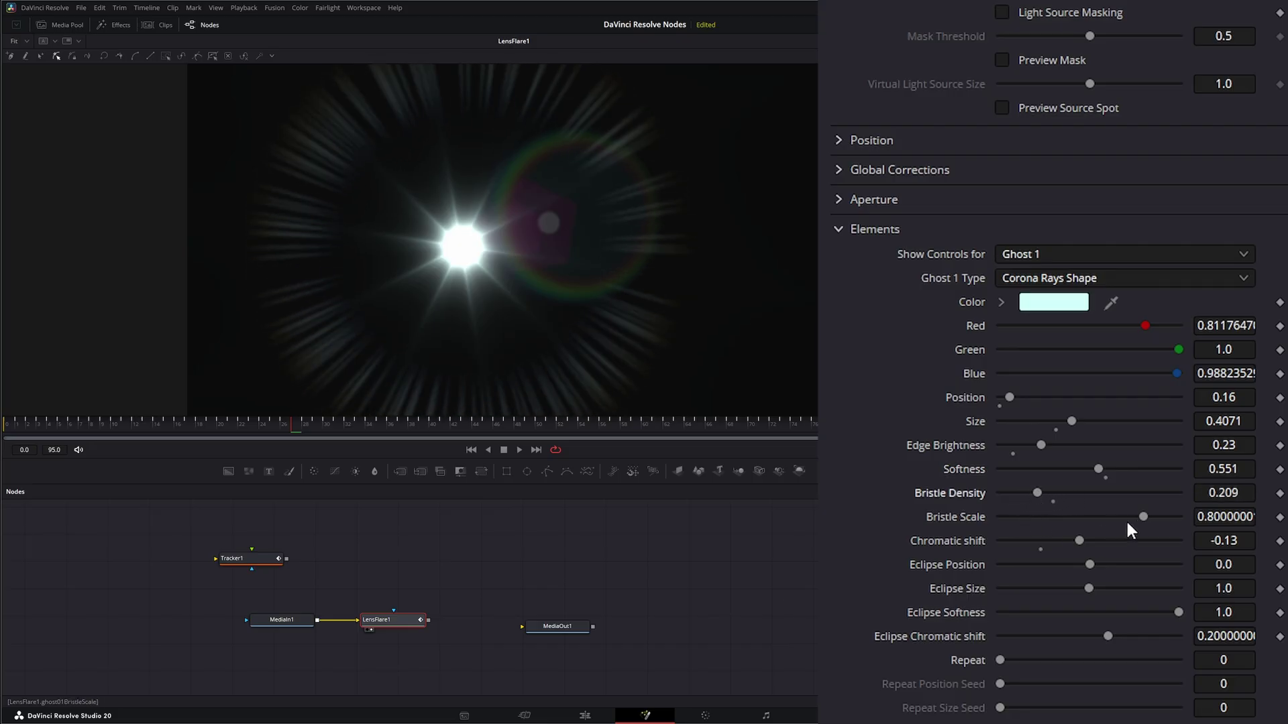
# Set Ghost 1's Bristle Scale to 0.759, Chromatic shift to 0.25, Eclipse Position to 0.63, Eclipse Softness to 0.439 and Eclipse Chromatic shift to 0.25
pyautogui.moveTo(1142, 516); pyautogui.dragTo(1145, 564)
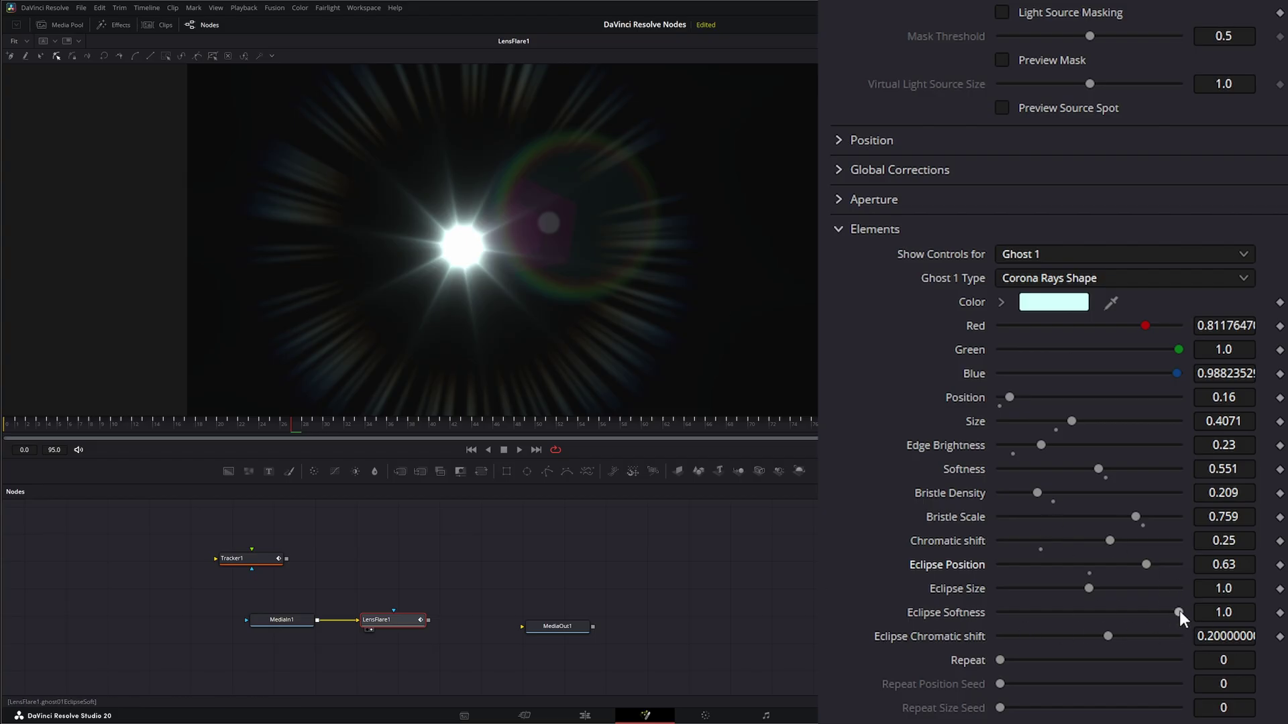
pyautogui.moveTo(1179, 611); pyautogui.dragTo(1111, 636)
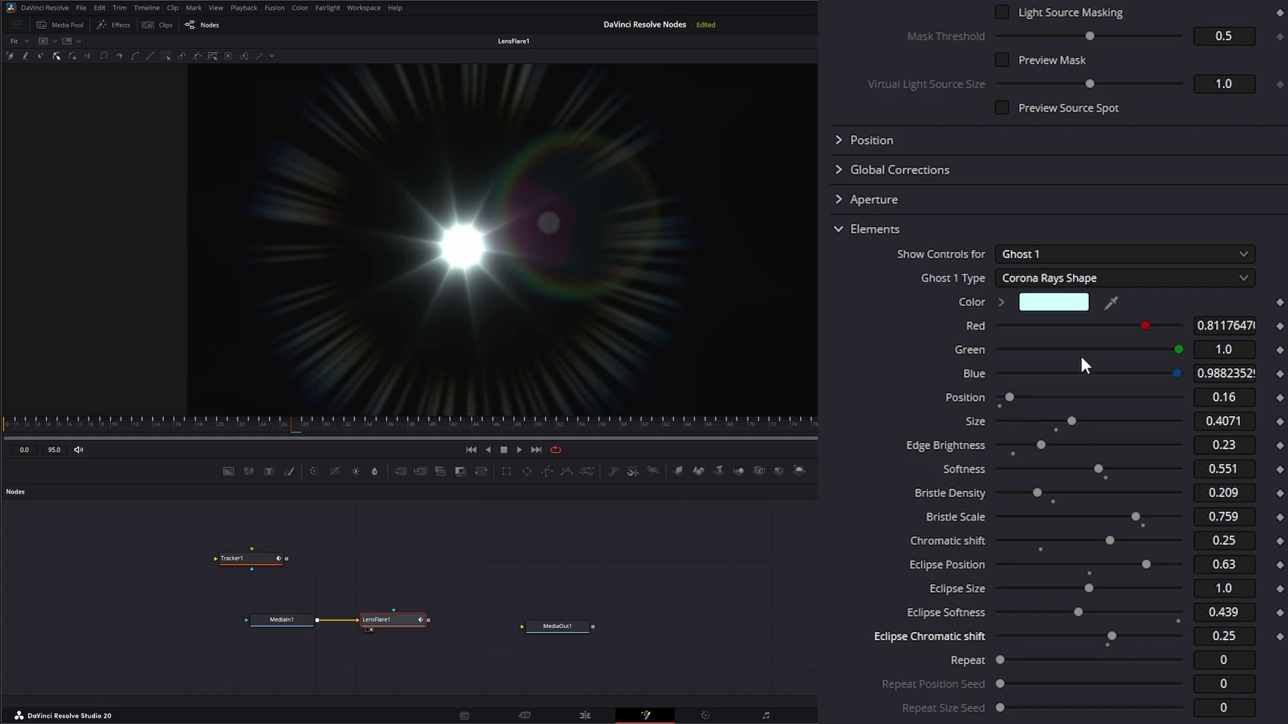
# Switch Ghost 1 to Disc Shape, set Eclipse Softness to 0.84 and Eclipse Chromatic shift to 0.3, and return it to Corona Rays Shape
pyautogui.click(1041, 279)
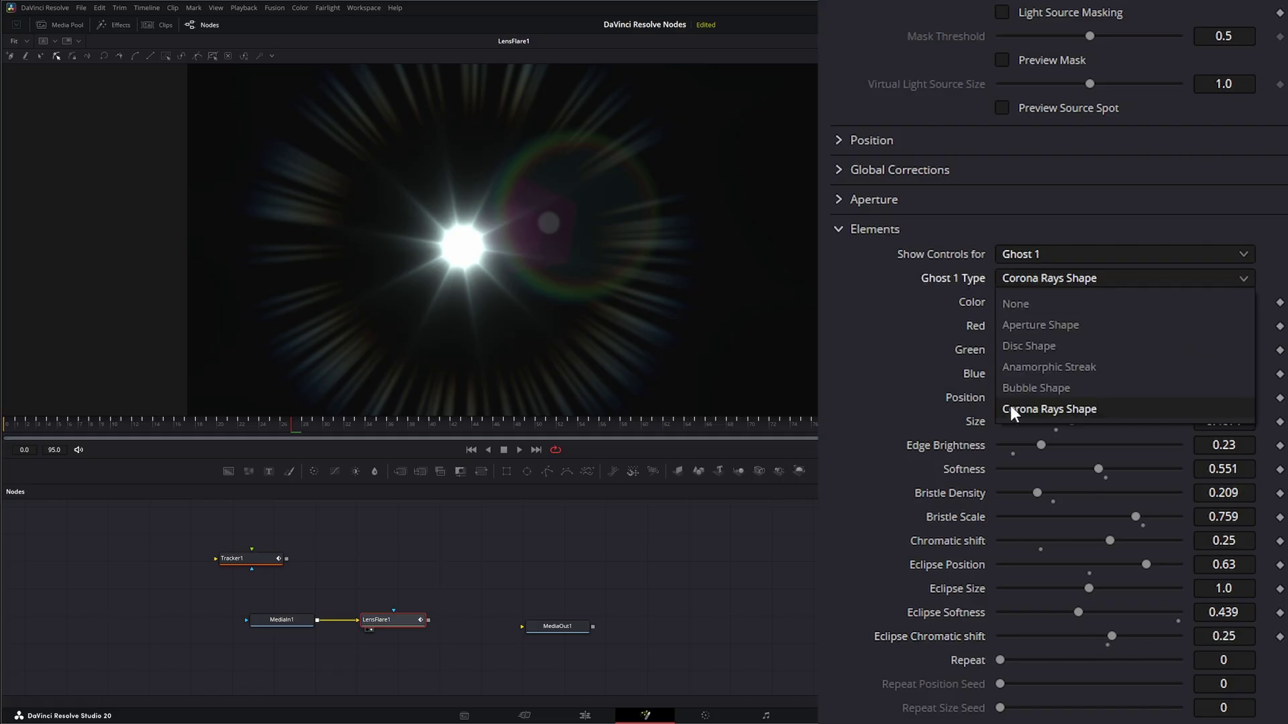
pyautogui.click(1058, 340)
pyautogui.moveTo(1109, 636); pyautogui.dragTo(1148, 636)
pyautogui.moveTo(1077, 612); pyautogui.dragTo(1101, 633)
pyautogui.click(1017, 279)
pyautogui.press('Escape')
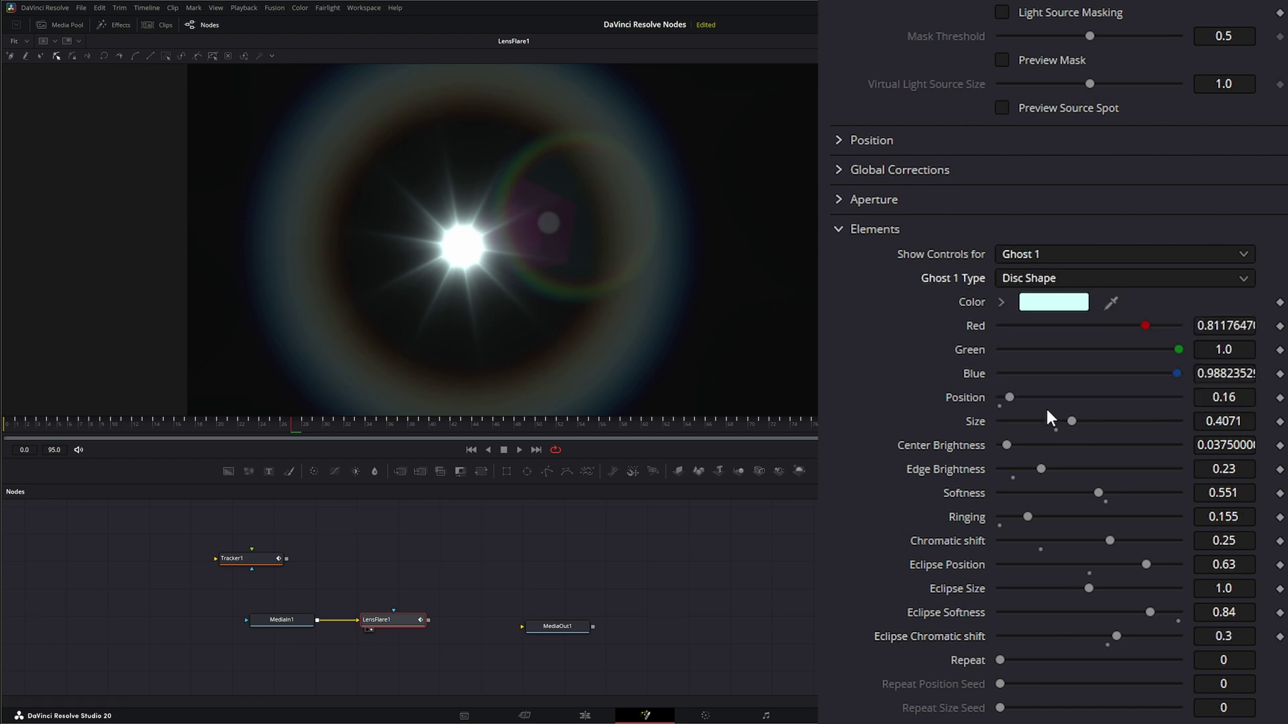
pyautogui.press('Down')
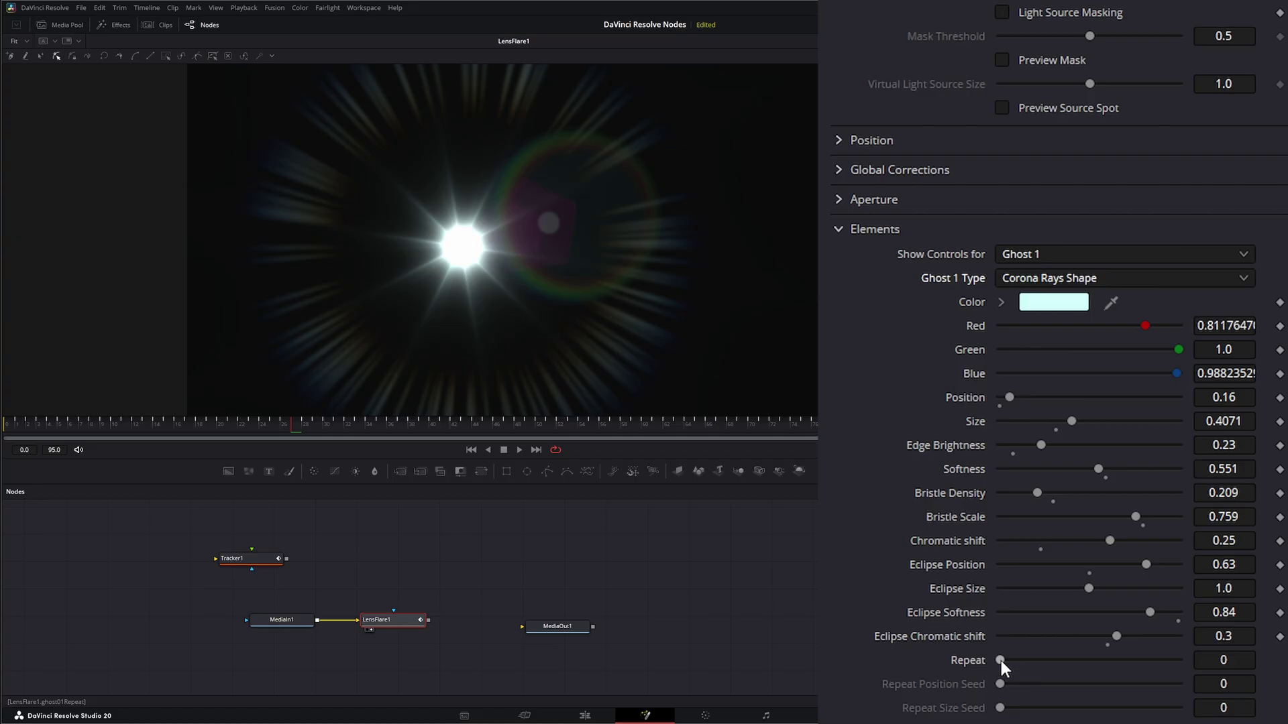
# Try three repeats with Repeat Position Seed 15 on Ghost 1, and reset Repeat to 0
pyautogui.moveTo(1000, 662); pyautogui.dragTo(1037, 659)
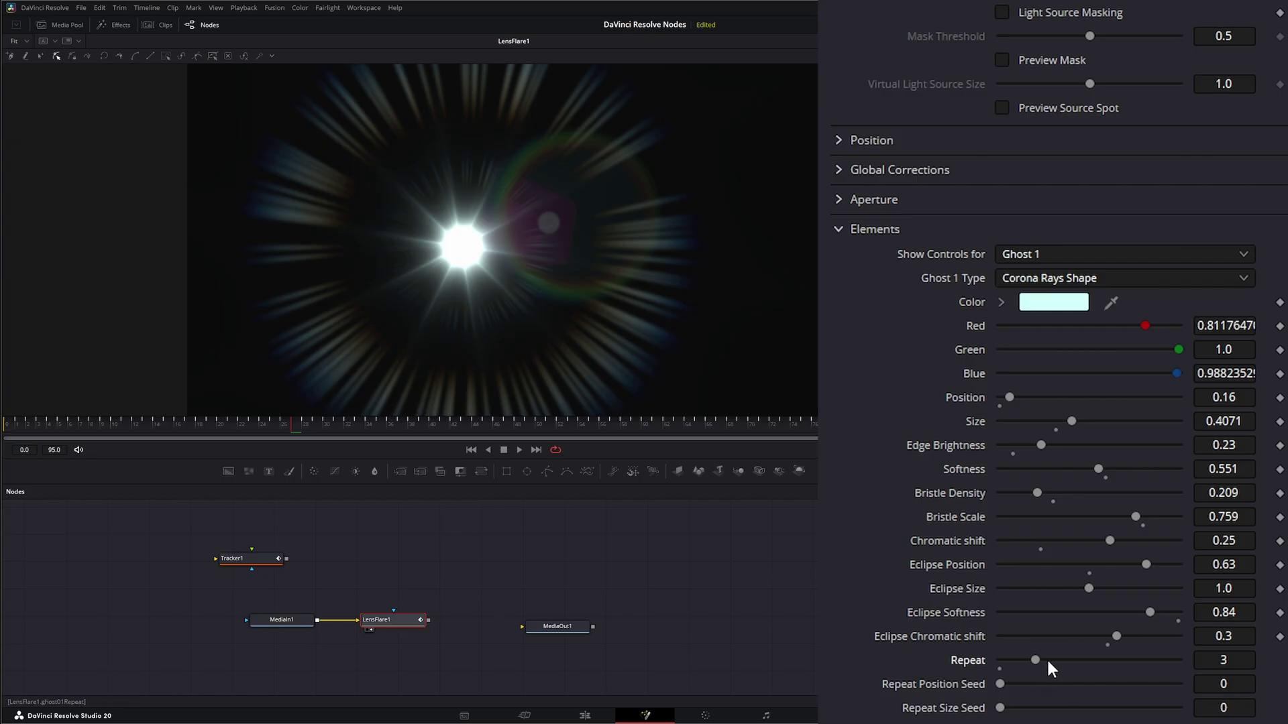
pyautogui.moveTo(999, 684); pyautogui.dragTo(977, 705)
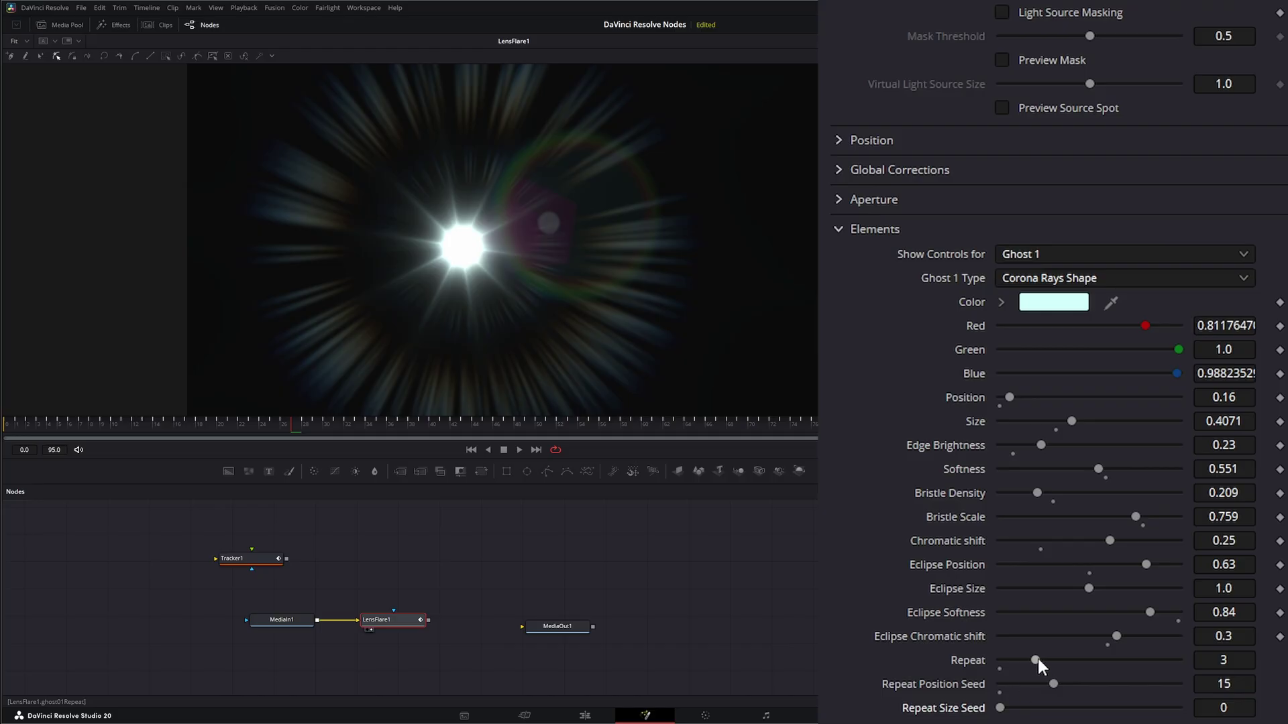
pyautogui.moveTo(1036, 656); pyautogui.dragTo(980, 670)
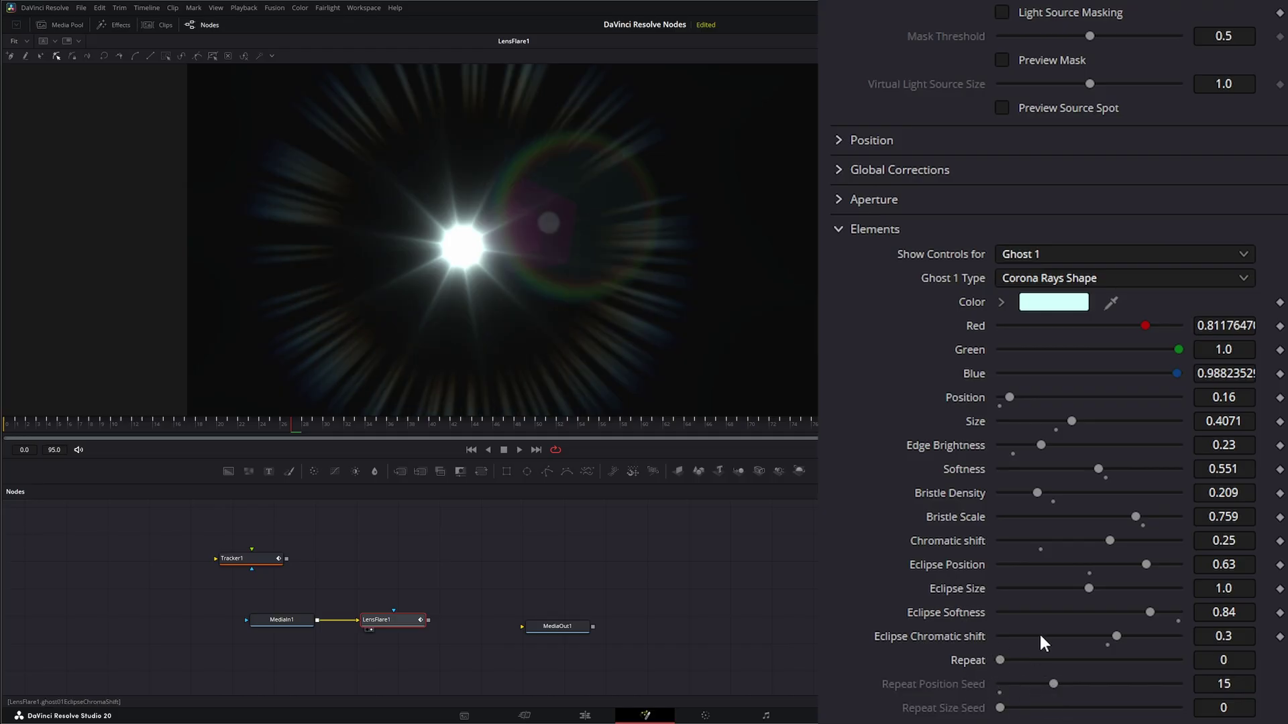
# Show the controls for Ghost 8 and set its type to Anamorphic Streak
pyautogui.click(1033, 254)
pyautogui.click(1061, 363)
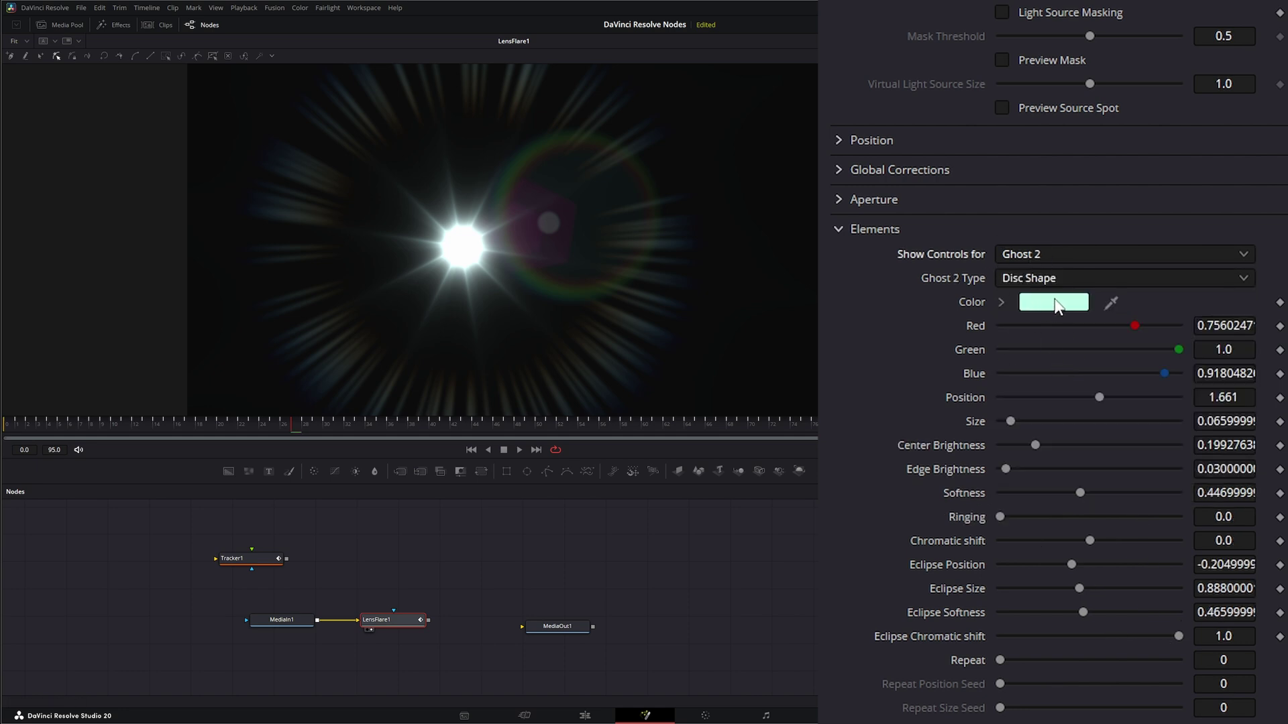
pyautogui.click(1027, 252)
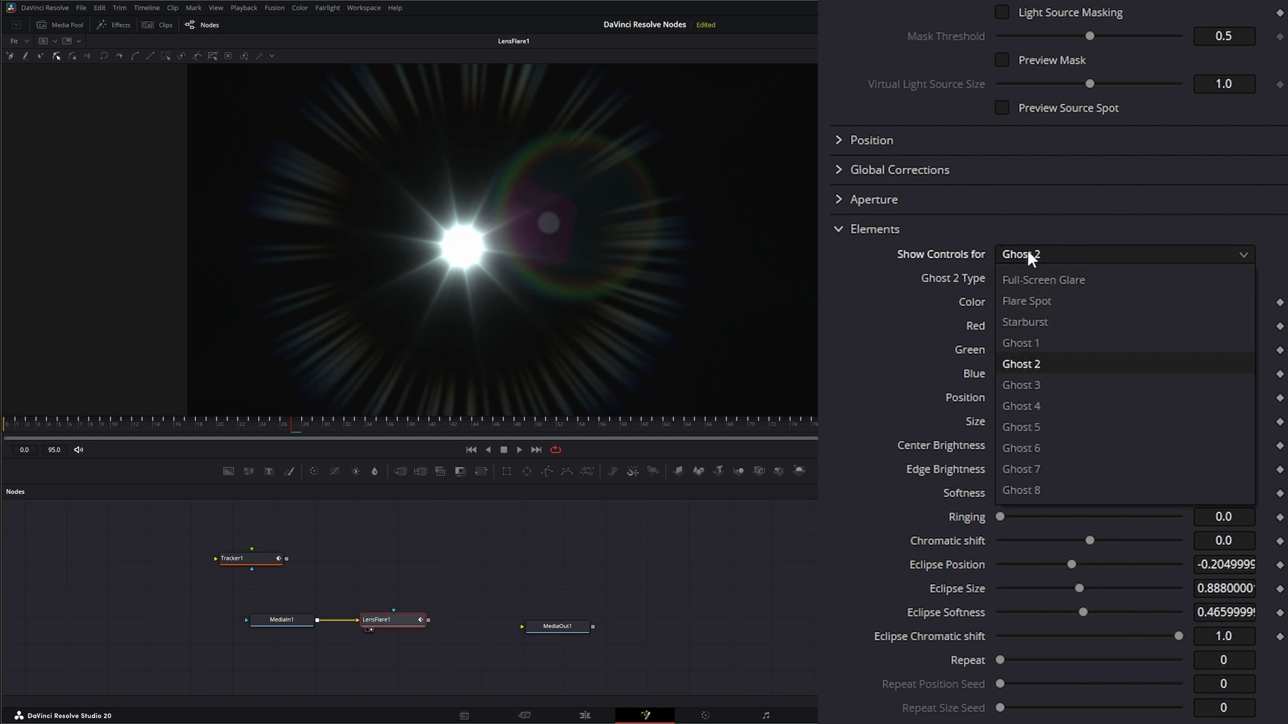
pyautogui.click(1044, 490)
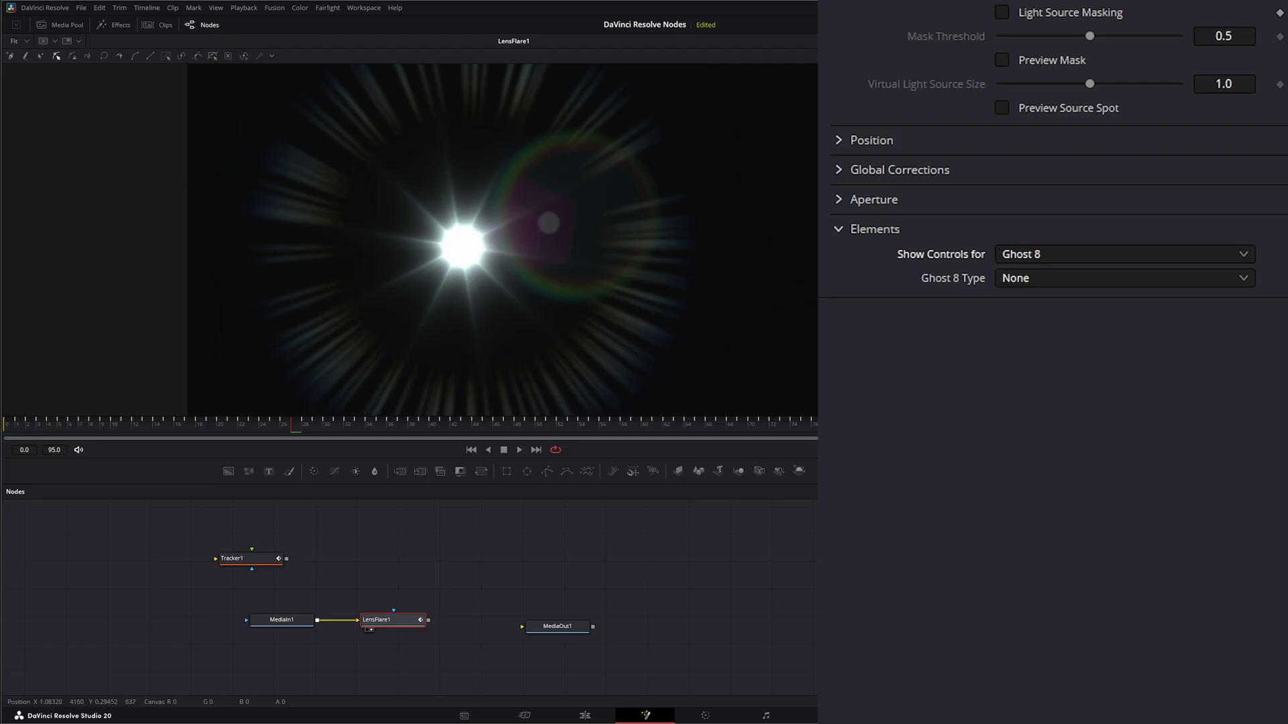
pyautogui.click(1029, 277)
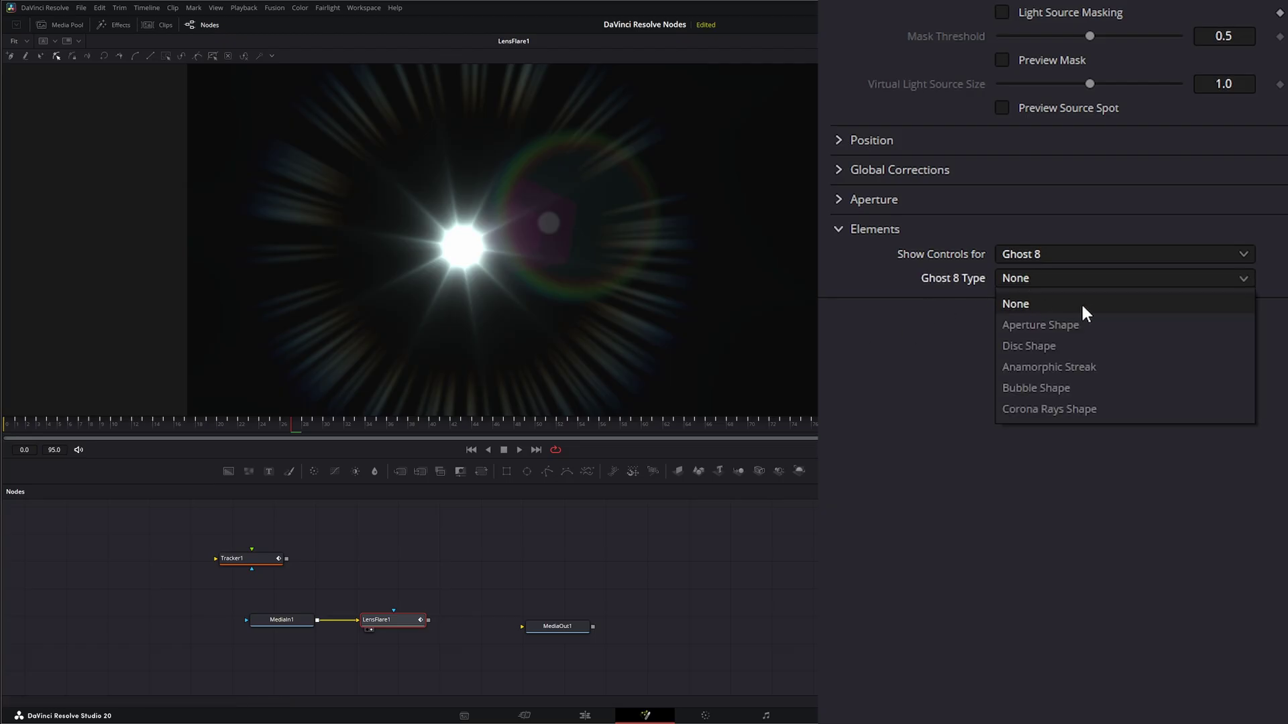
pyautogui.click(1091, 366)
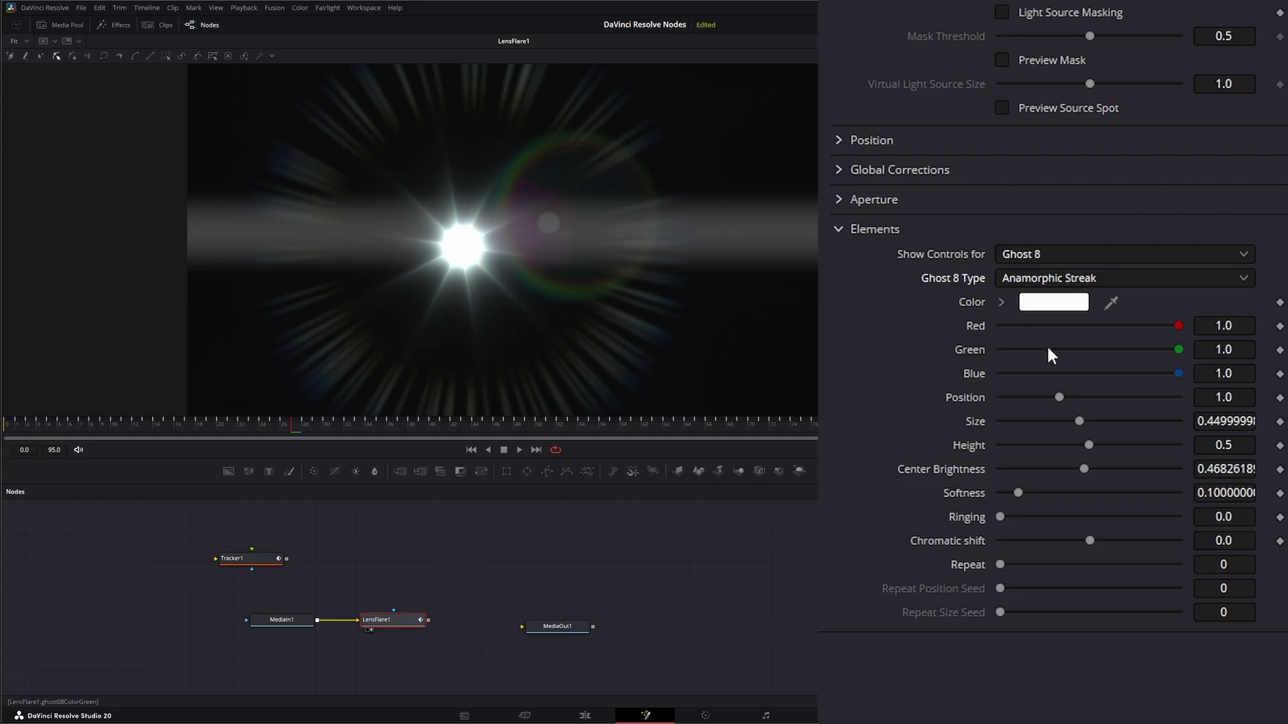
# Set the Ghost 8 streak's colour to blue (#1d7fff)
pyautogui.click(1061, 304)
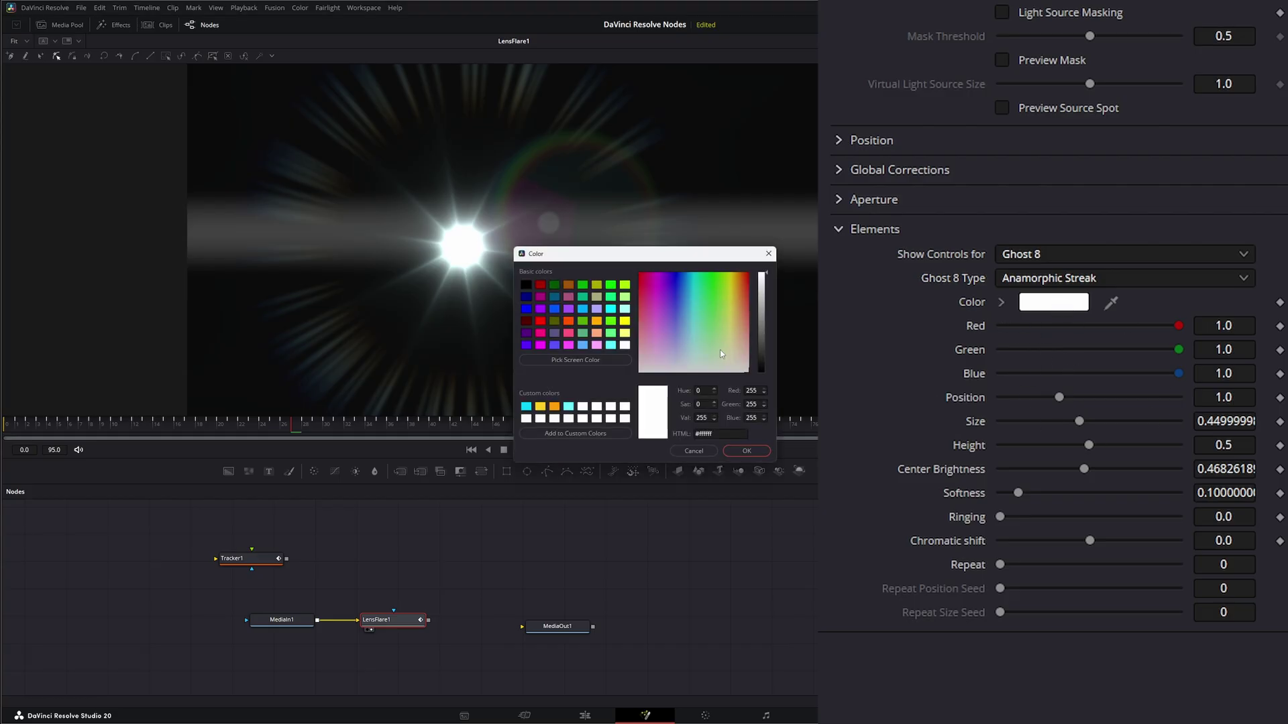
pyautogui.moveTo(690, 342); pyautogui.dragTo(683, 286)
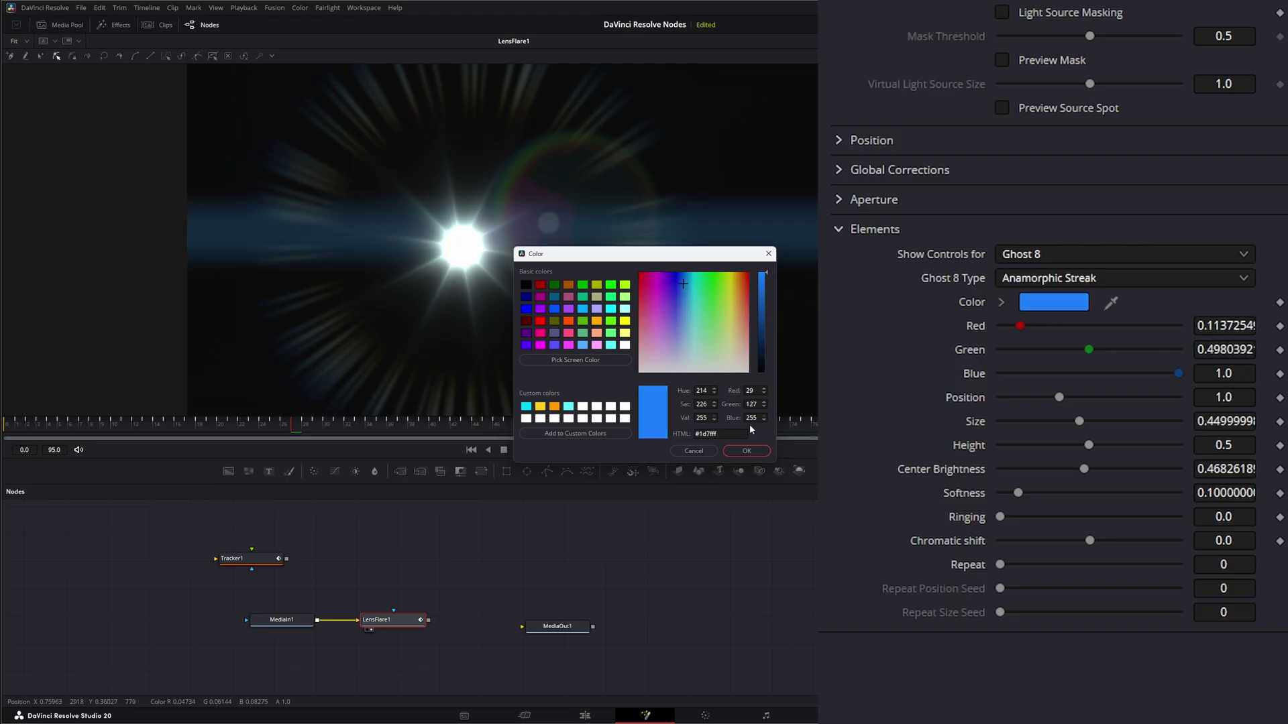
pyautogui.click(747, 451)
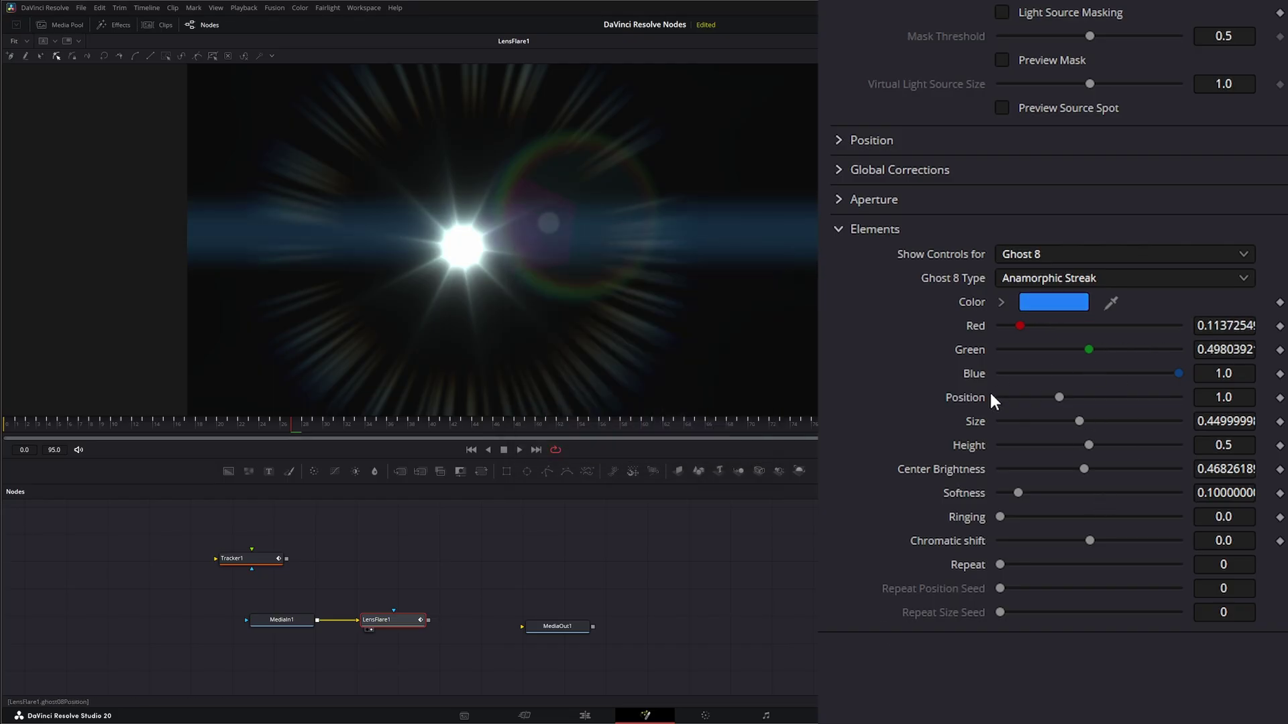
# Thin and align the Ghost 8 streak with Position 0.032, Size 0.5235 and Height 0.0524
pyautogui.moveTo(1059, 397)
pyautogui.mouseDown()
pyautogui.moveTo(1072, 397)
pyautogui.moveTo(1021, 397)
pyautogui.moveTo(1130, 420)
pyautogui.moveTo(1014, 420)
pyautogui.moveTo(1079, 420)
pyautogui.moveTo(1125, 445)
pyautogui.moveTo(1005, 445)
pyautogui.mouseUp()
pyautogui.moveTo(1058, 397); pyautogui.dragTo(996, 397)
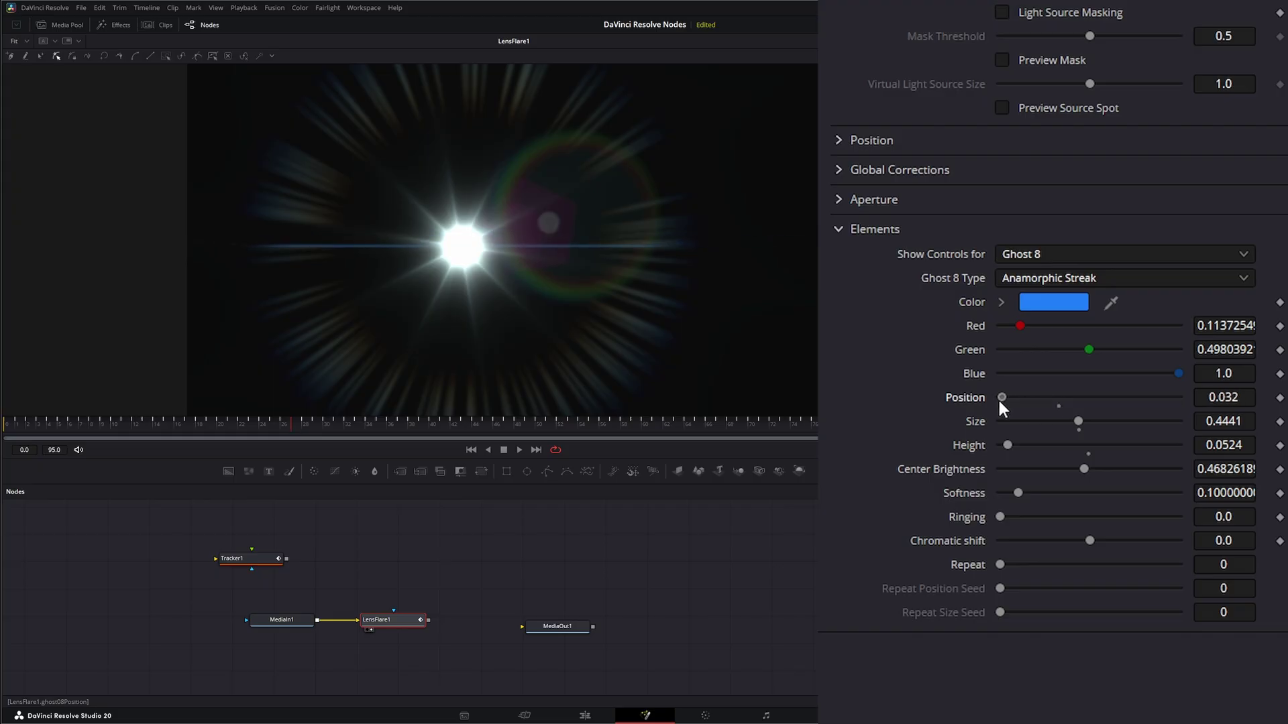
pyautogui.moveTo(1077, 421); pyautogui.dragTo(1093, 421)
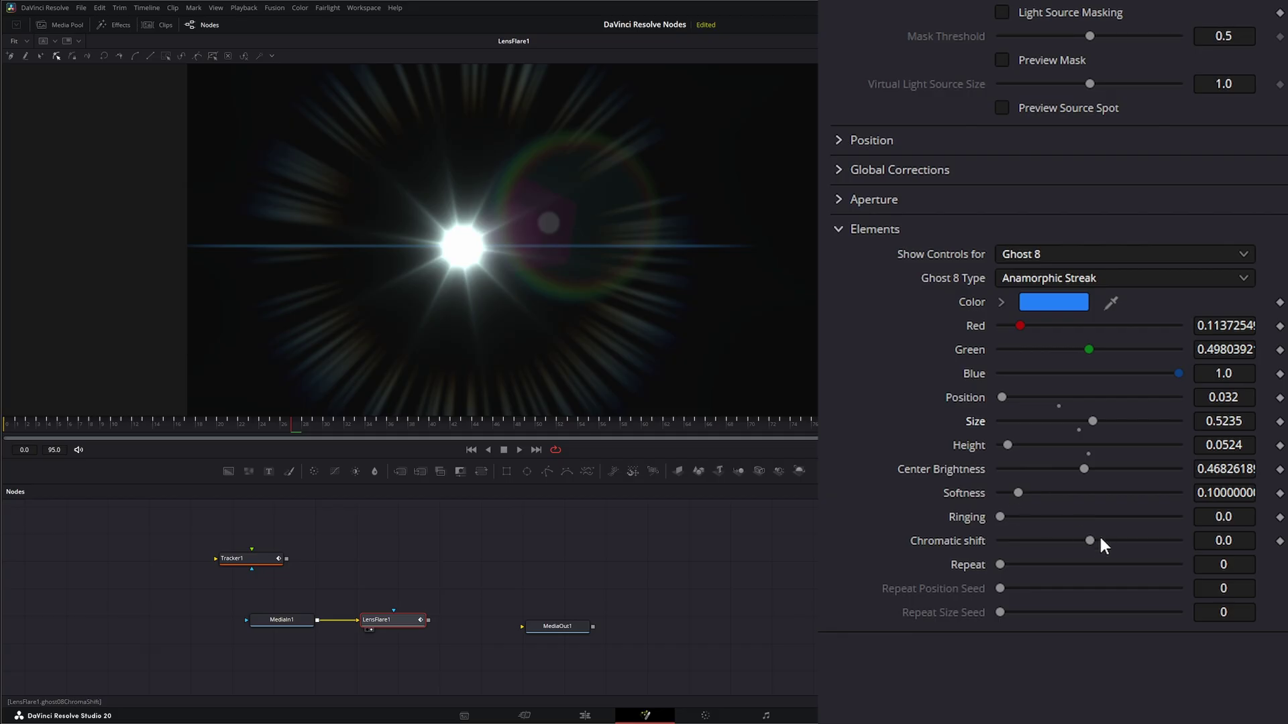
# Set the Ghost 8 streak's Softness to 0.465, Ringing to 0.139 and Chromatic shift to -0.06, and play back the composited flare
pyautogui.moveTo(1017, 493); pyautogui.dragTo(1083, 492)
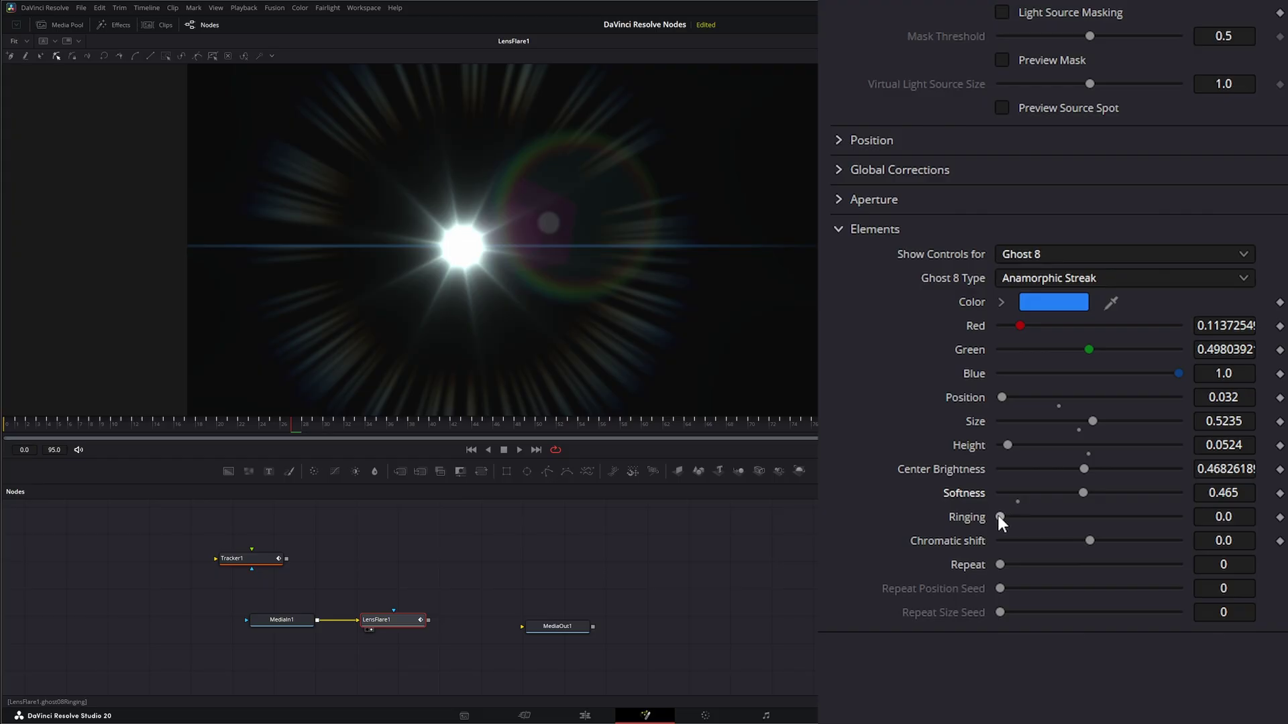
pyautogui.moveTo(999, 515)
pyautogui.mouseDown()
pyautogui.moveTo(1037, 515)
pyautogui.moveTo(995, 513)
pyautogui.moveTo(1022, 514)
pyautogui.mouseUp()
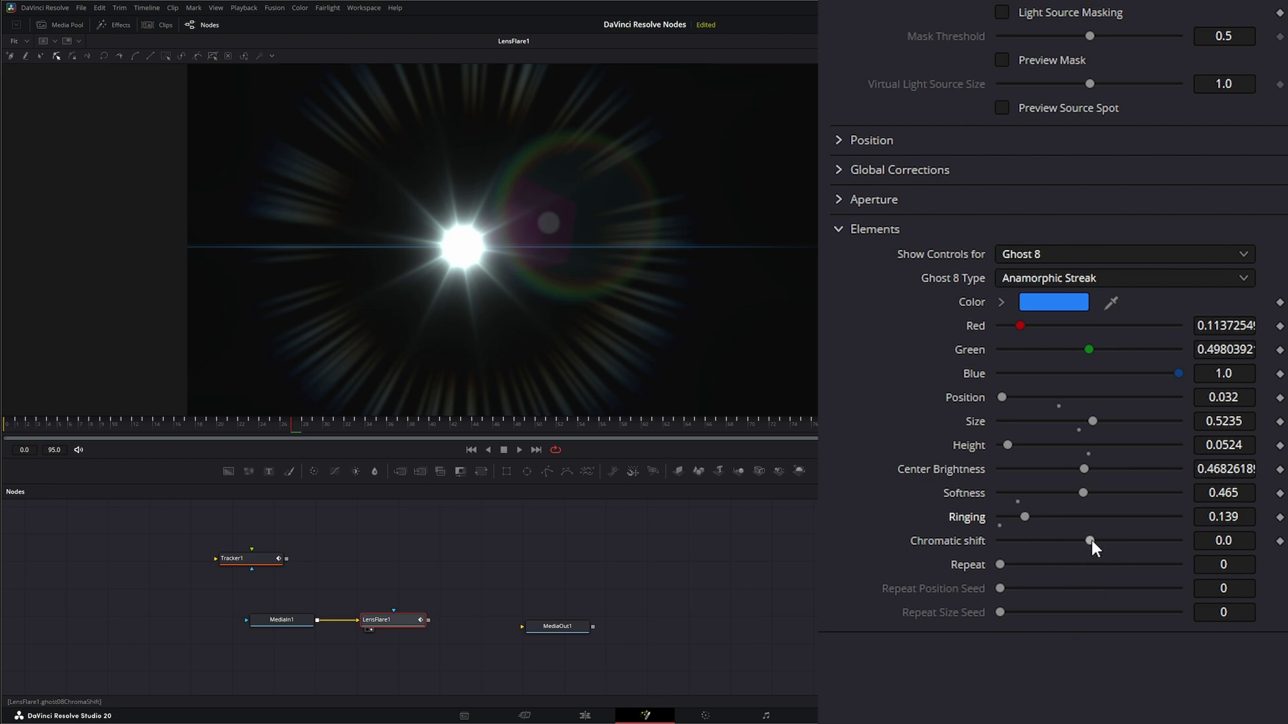
pyautogui.moveTo(1092, 541)
pyautogui.mouseDown()
pyautogui.moveTo(1064, 540)
pyautogui.moveTo(1087, 541)
pyautogui.mouseUp()
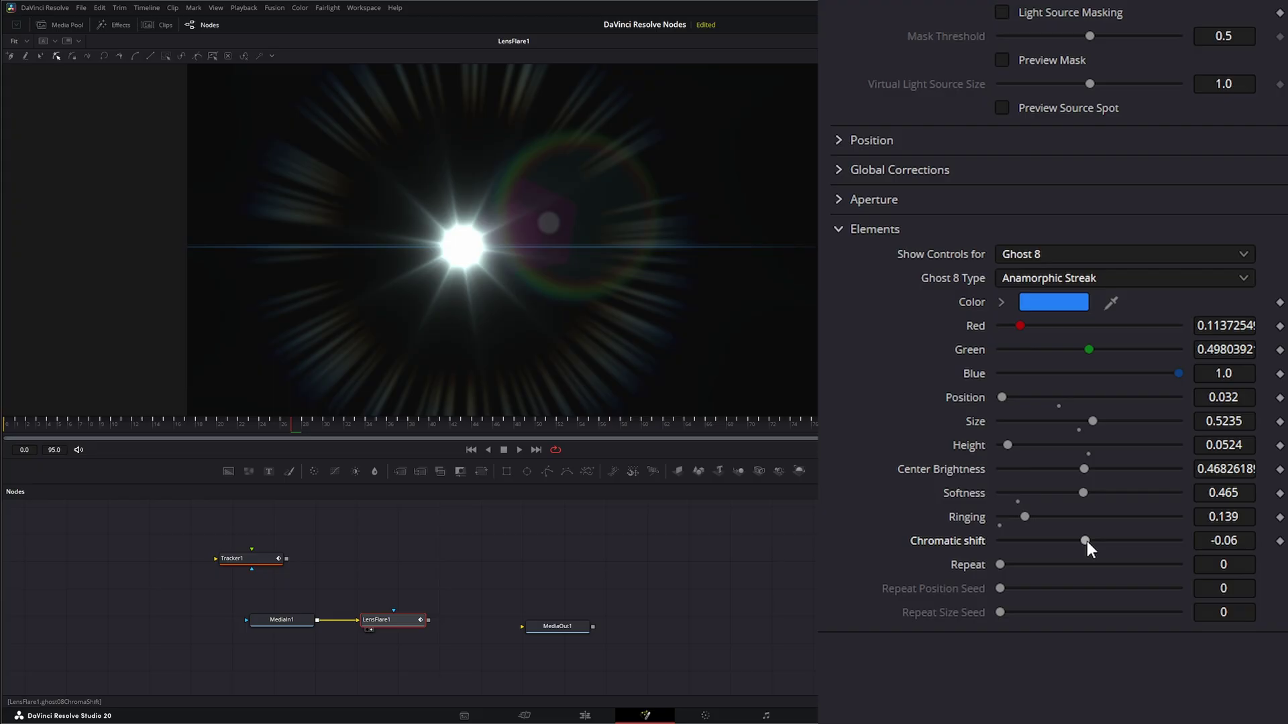
pyautogui.click(519, 451)
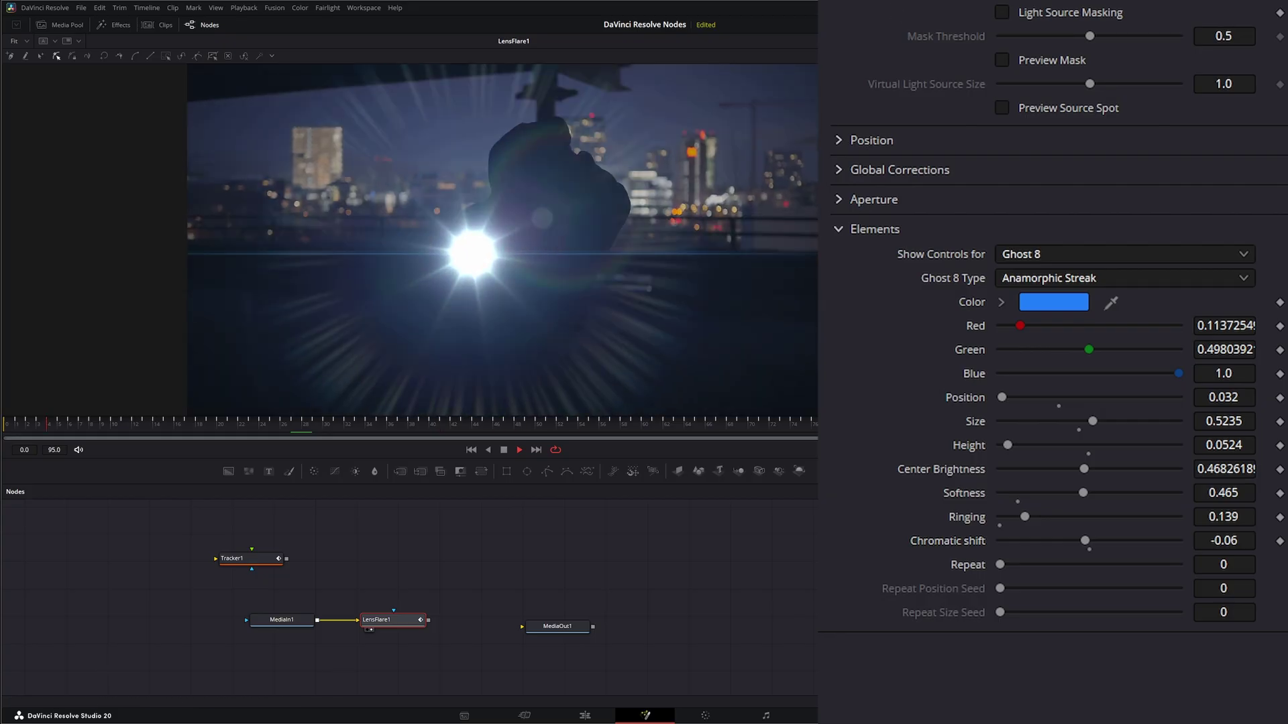
# Show the controls for Ghost 1 and change its type to Disc Shape
pyautogui.scroll(4, 949, 674)
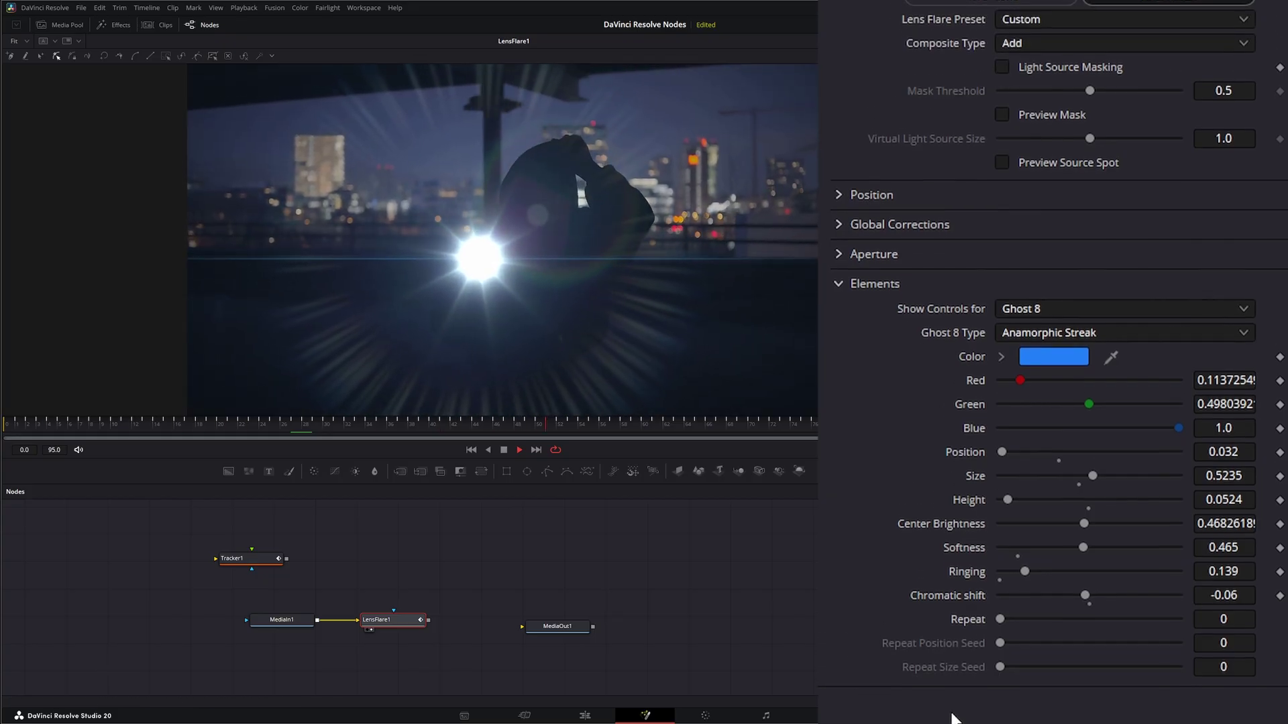
pyautogui.scroll(3, 1045, 497)
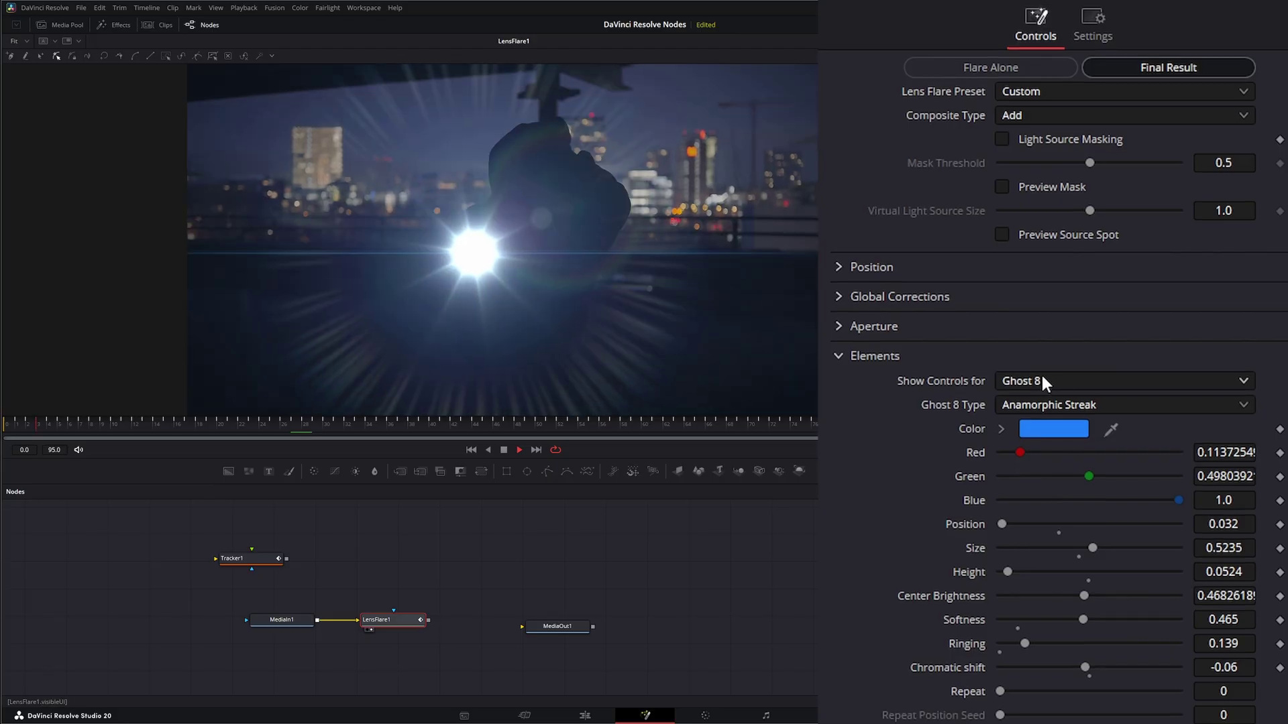
pyautogui.click(1040, 376)
pyautogui.click(1037, 469)
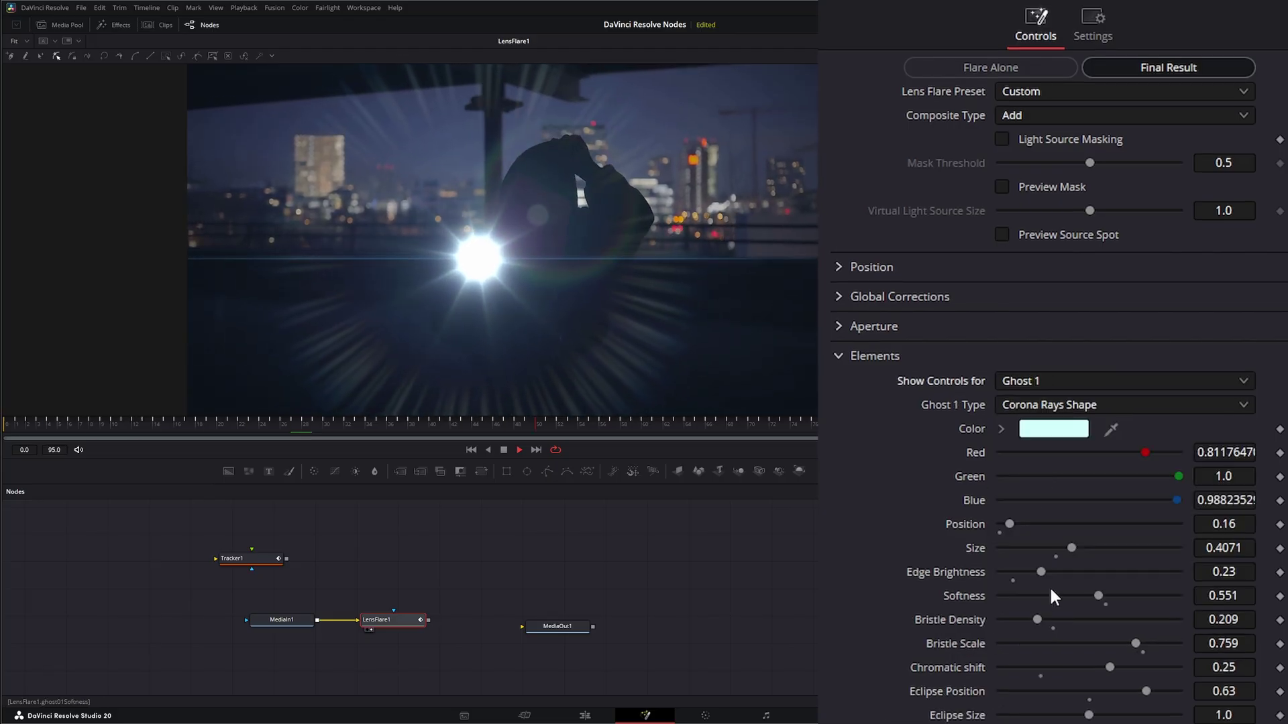
pyautogui.click(1046, 405)
pyautogui.click(1061, 471)
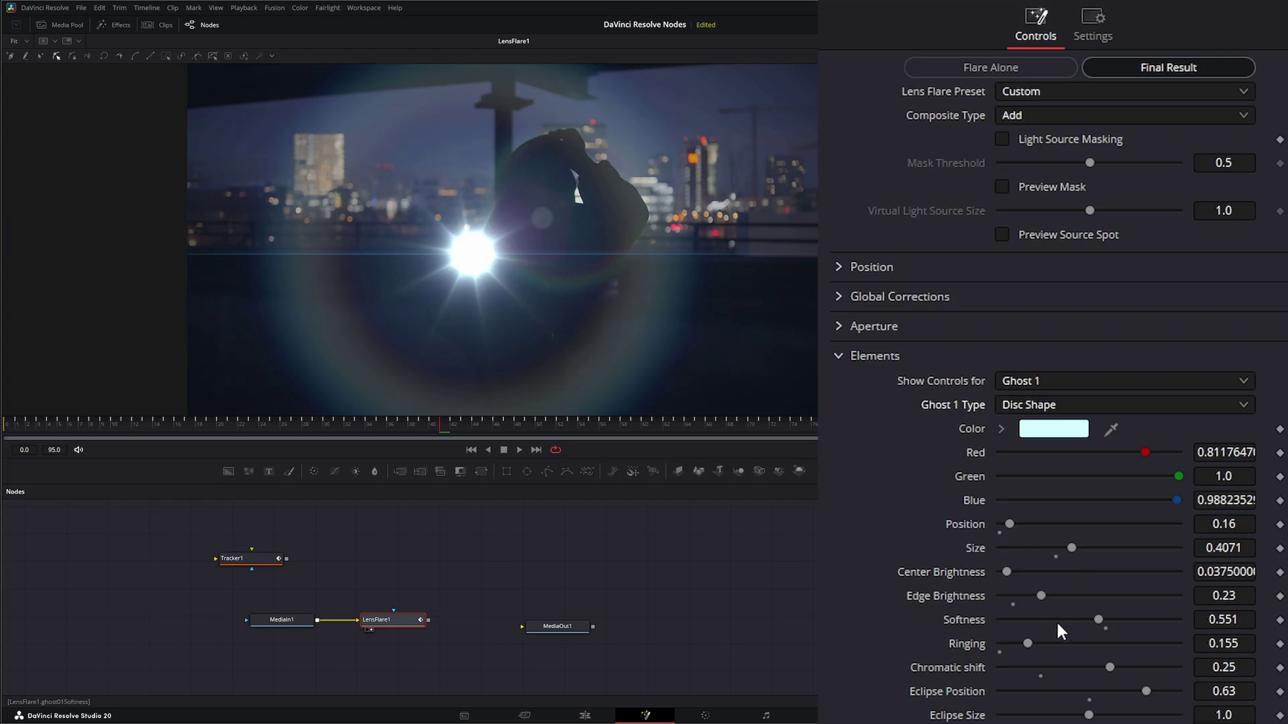
# Set the Ghost 1 disc's Softness to 0.417 and Edge Brightness to 0.075, and play back the flare
pyautogui.moveTo(1097, 620); pyautogui.dragTo(1007, 596)
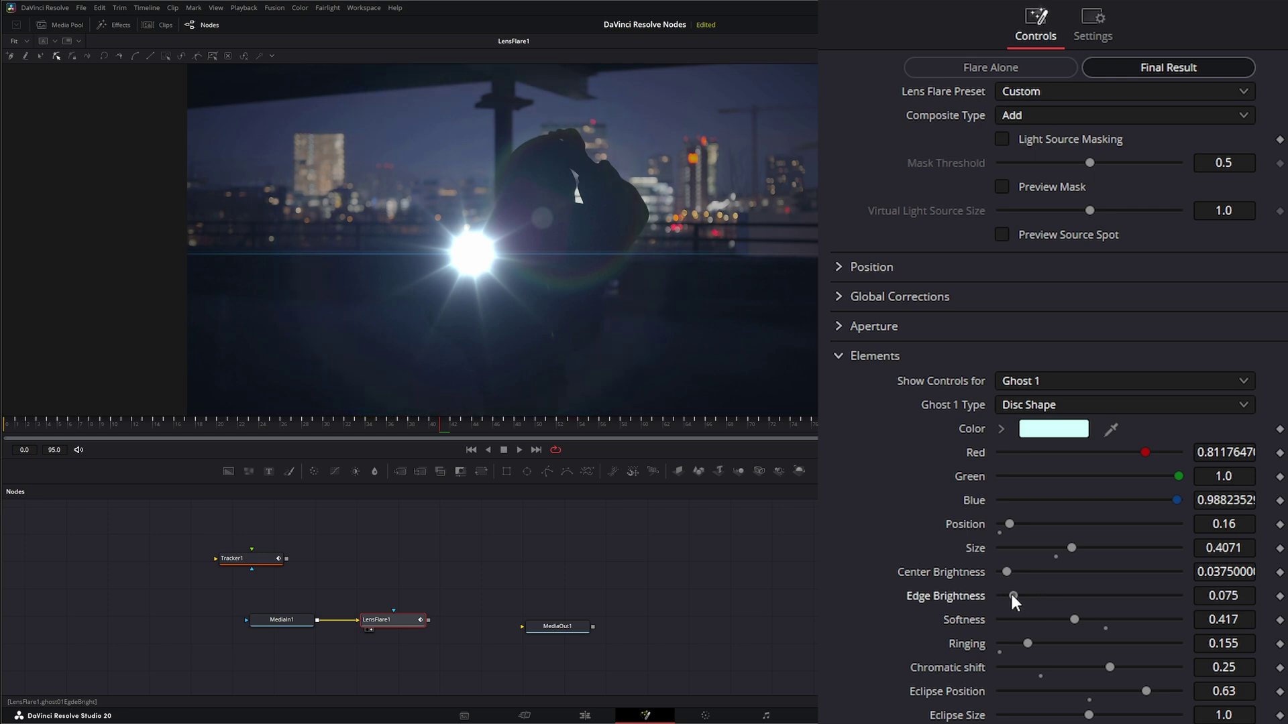
pyautogui.click(521, 450)
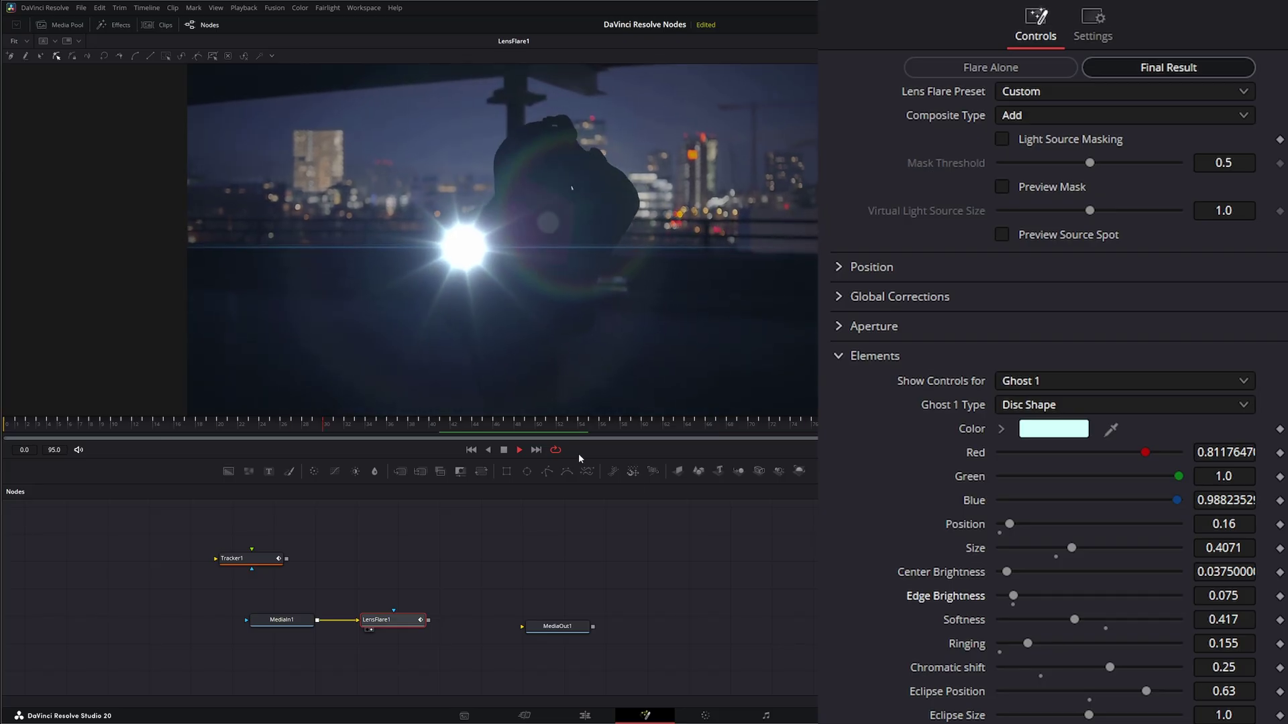
pyautogui.click(471, 450)
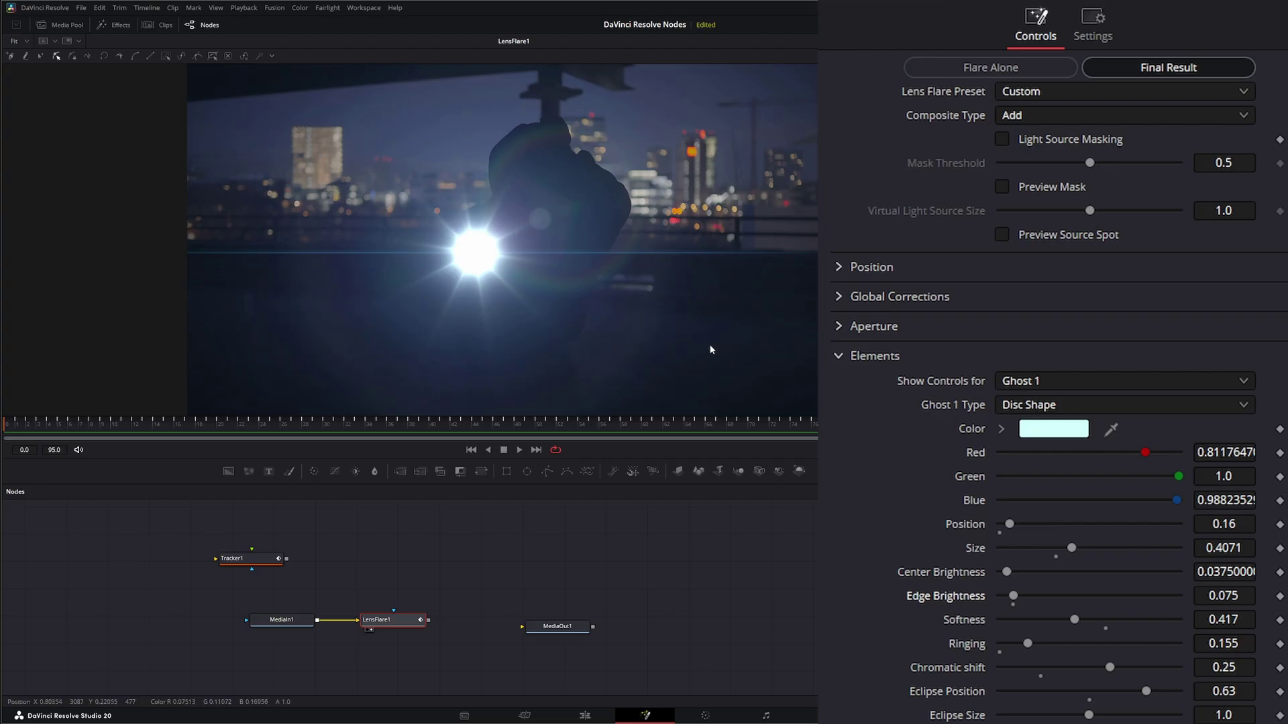
pyautogui.click(838, 356)
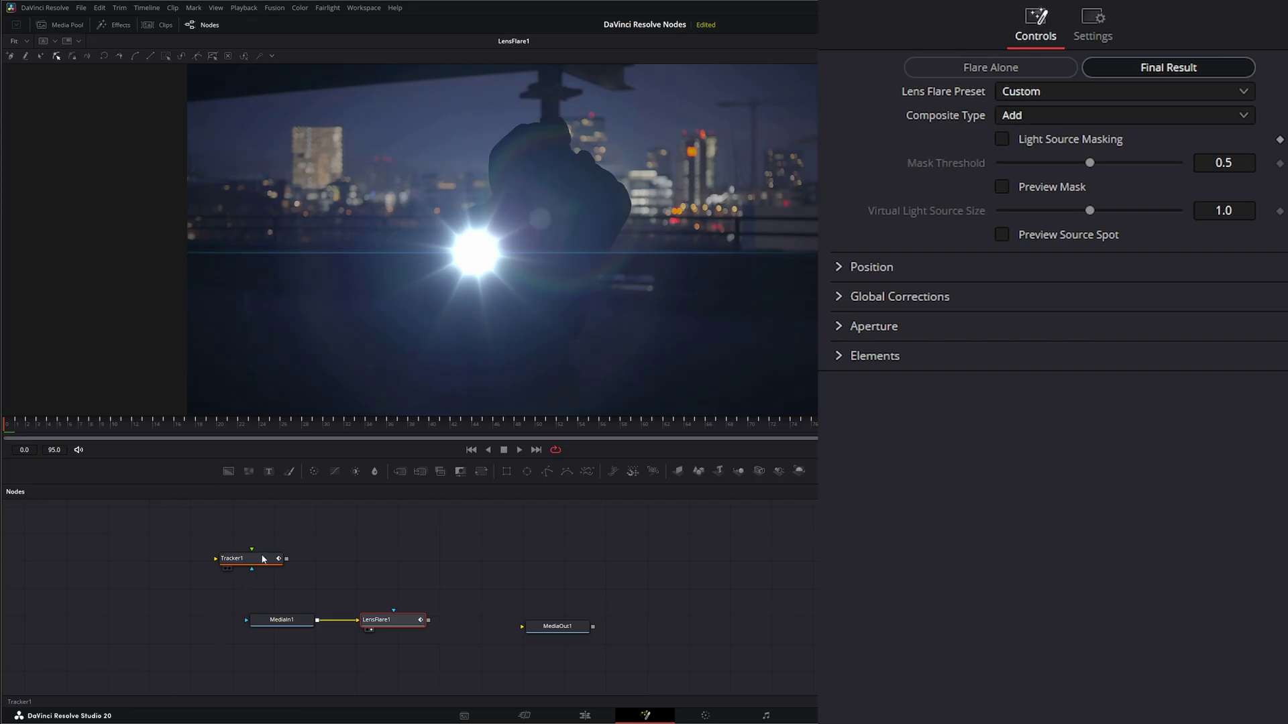
# Move Tracker1 aside and add a Background node masked by a Rectangle, displayed in the viewer
pyautogui.moveTo(263, 559); pyautogui.dragTo(156, 578)
pyautogui.click(300, 569)
pyautogui.moveTo(228, 471); pyautogui.dragTo(274, 544)
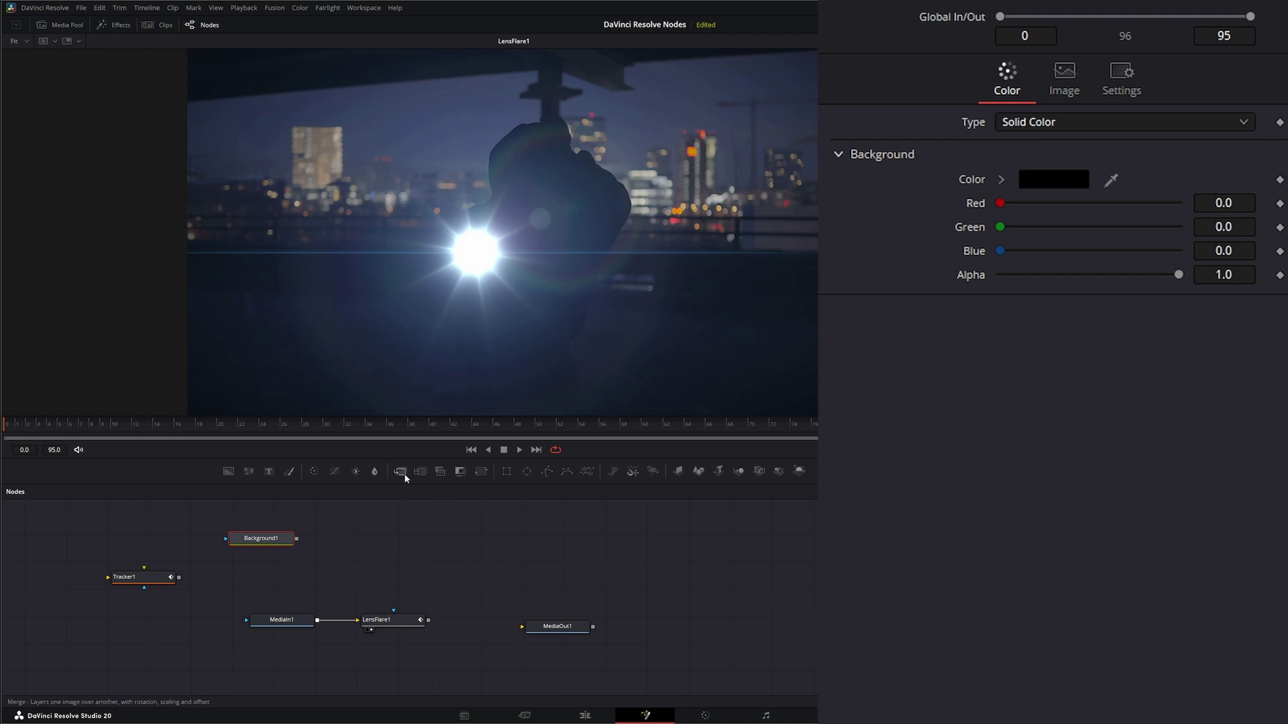
pyautogui.moveTo(508, 474); pyautogui.dragTo(356, 299)
pyautogui.click(275, 540)
# Show the on-screen controls and reshape the rectangle mask into a tall bar, Width about 0.073 and Height about 1.245
pyautogui.rightClick(399, 255)
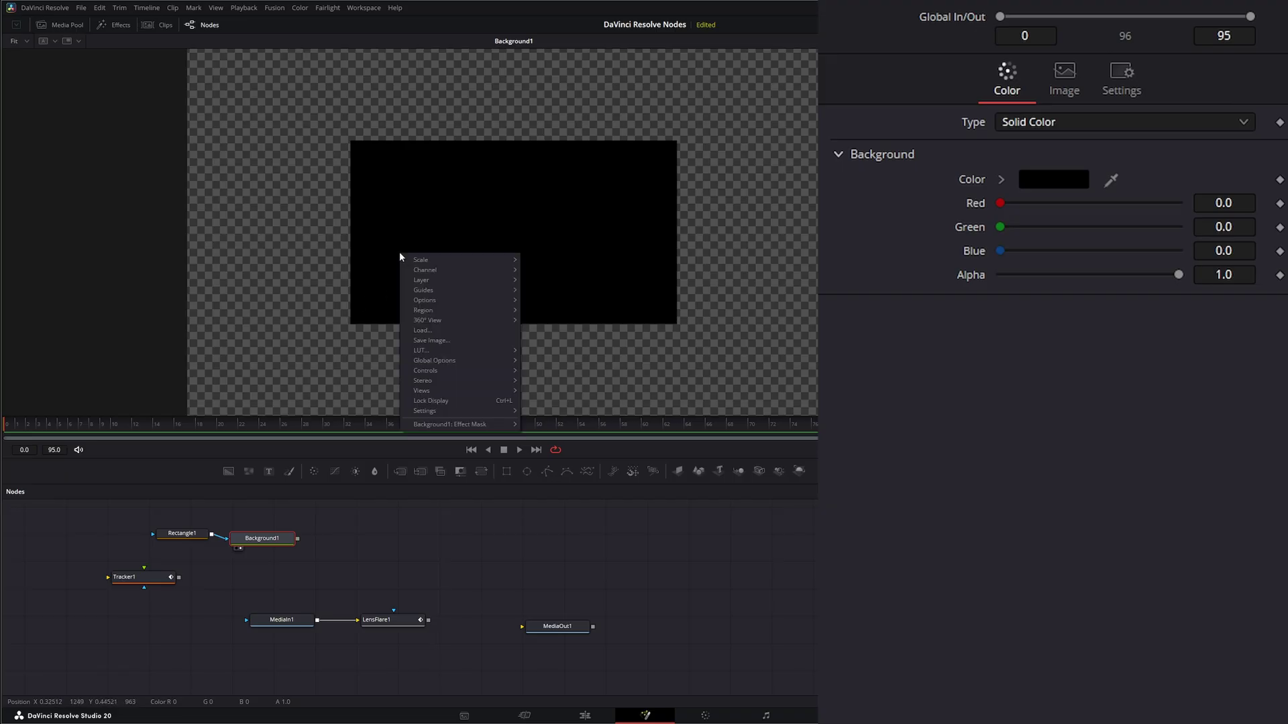
pyautogui.moveTo(437, 310)
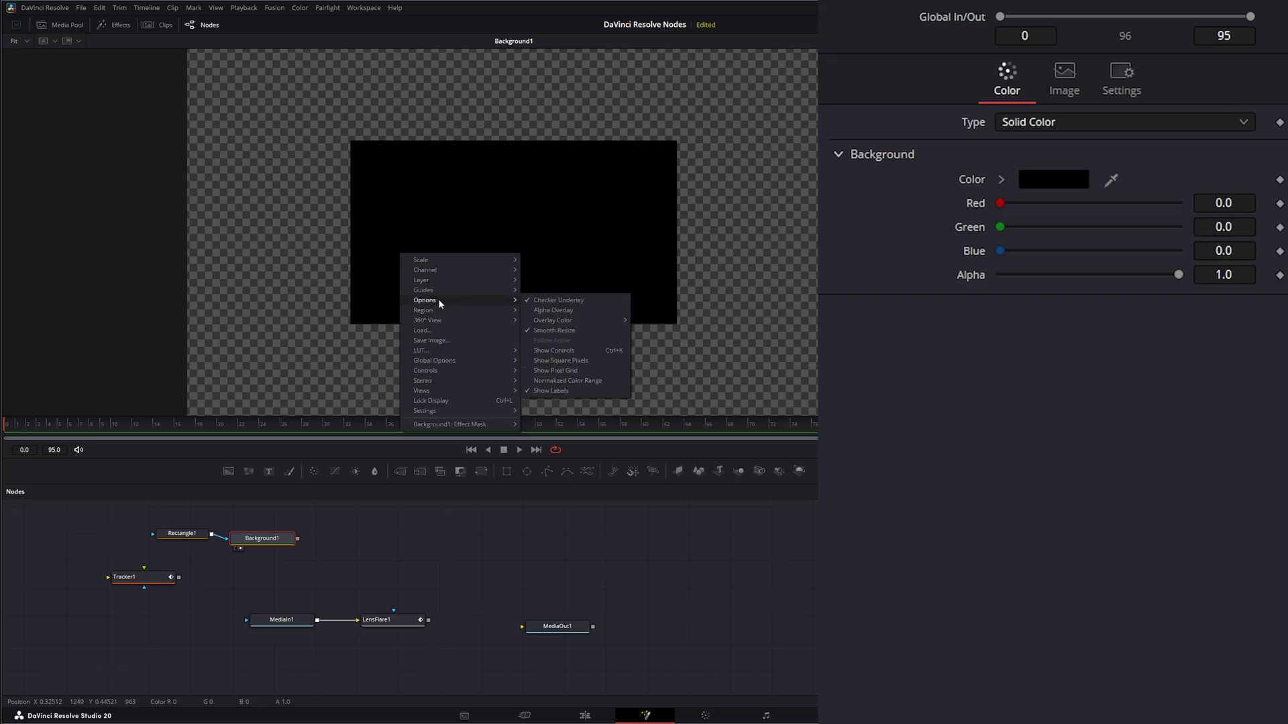
pyautogui.click(566, 354)
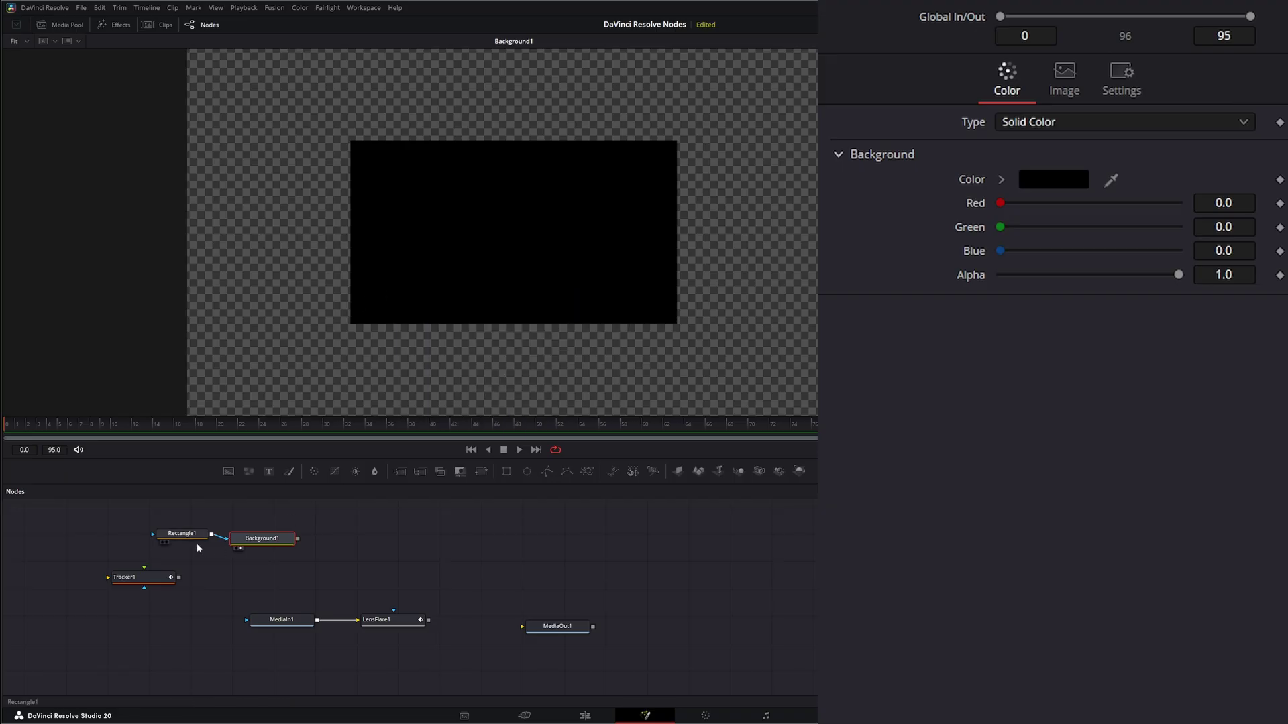
pyautogui.click(180, 535)
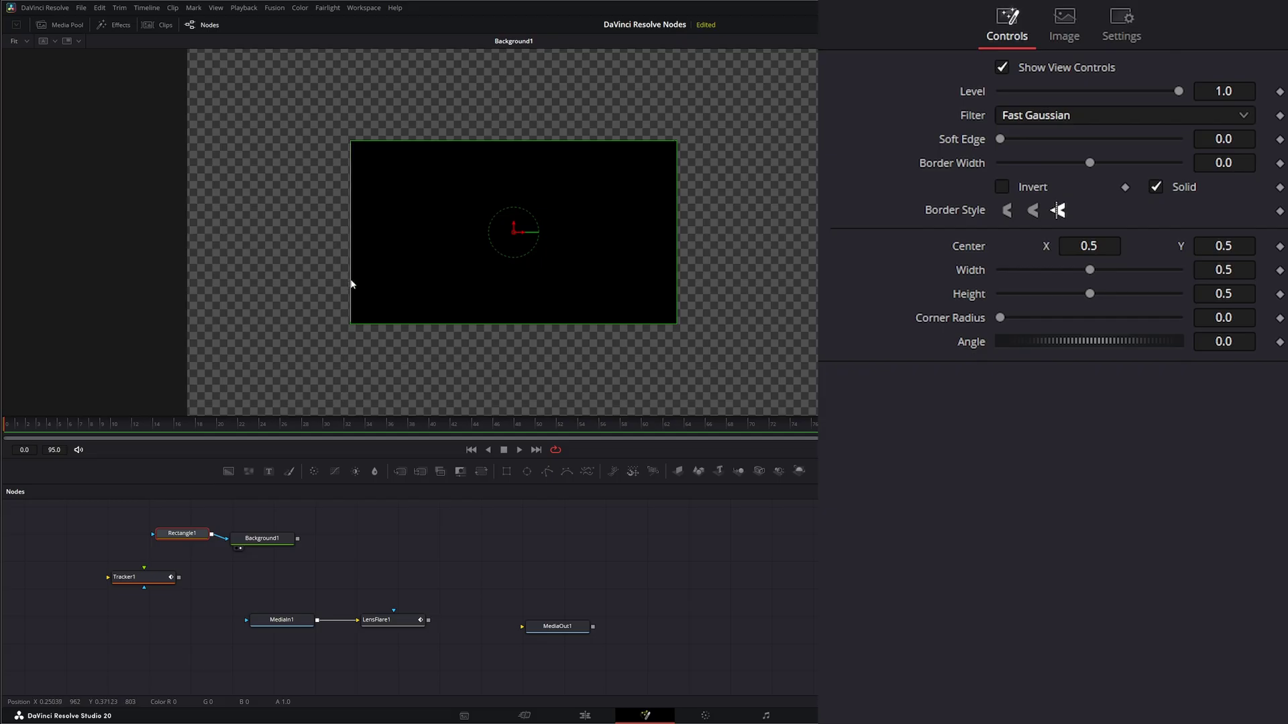
pyautogui.moveTo(350, 284); pyautogui.dragTo(498, 458)
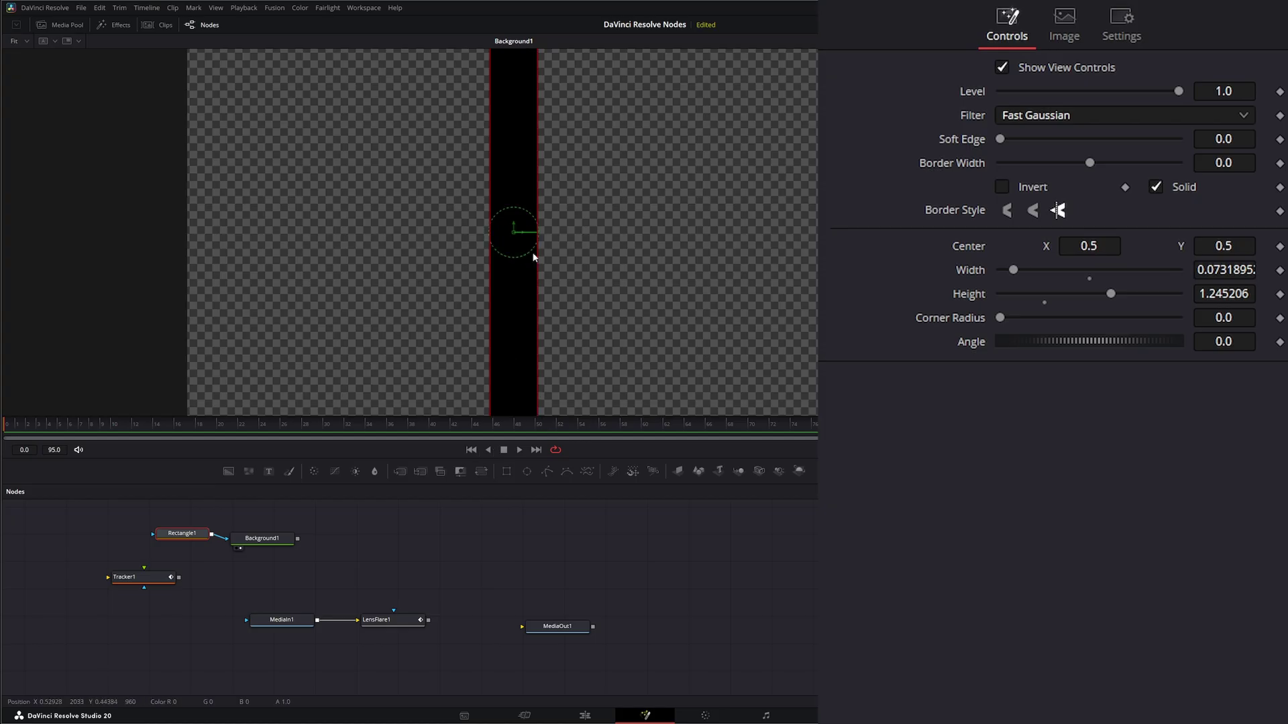
# View LensFlare1 and, at the first frame, keyframe the rectangle's Center beyond the right edge of the image at X about 1.05
pyautogui.moveTo(399, 626); pyautogui.dragTo(394, 273)
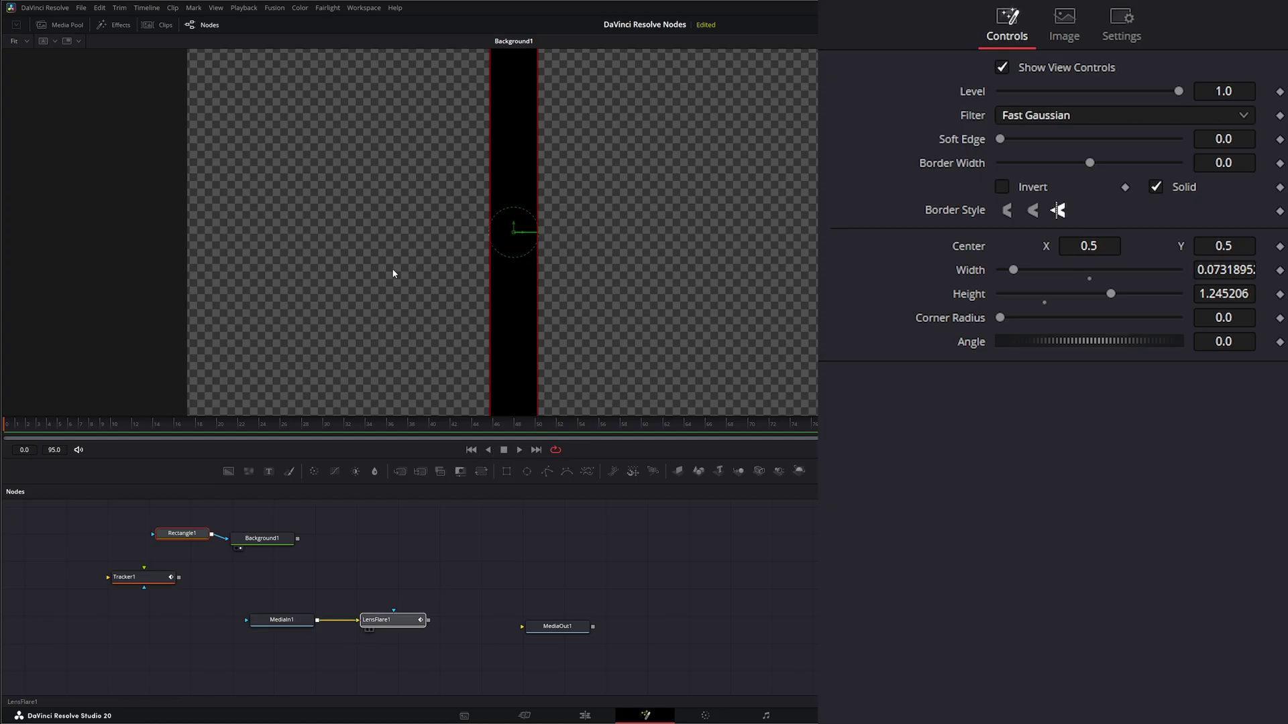
pyautogui.click(470, 450)
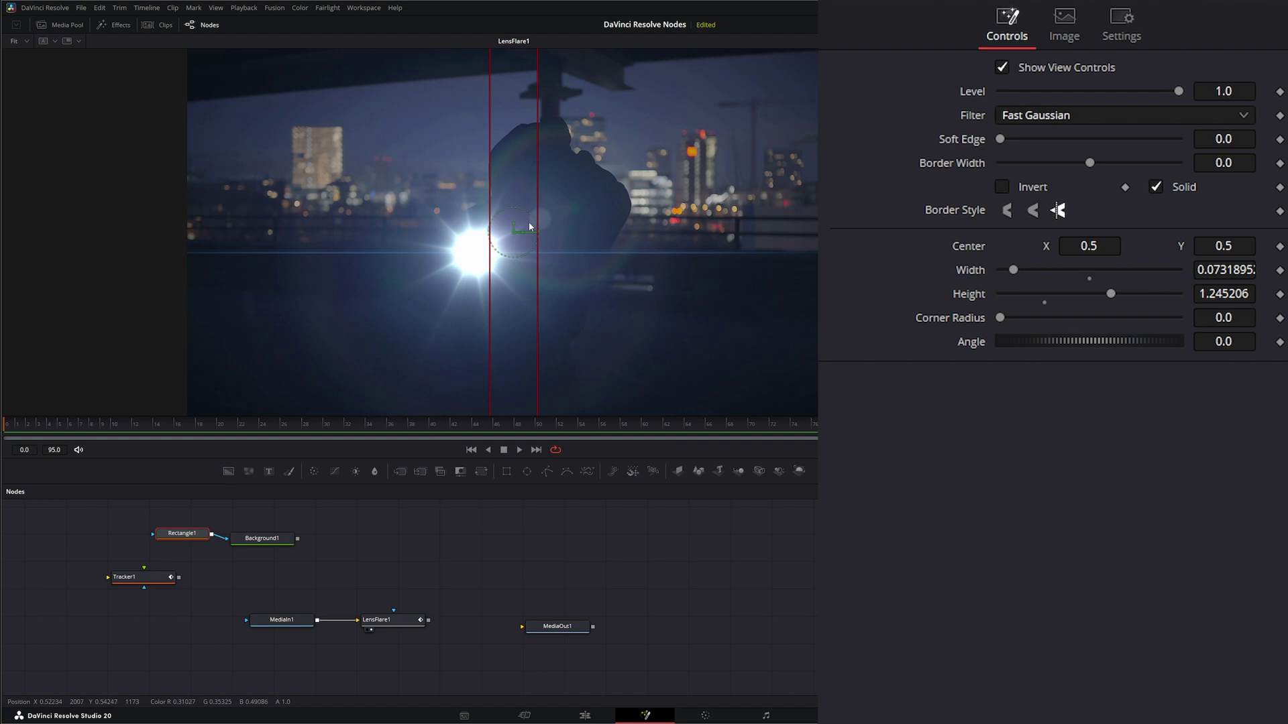
pyautogui.moveTo(521, 234); pyautogui.dragTo(866, 252)
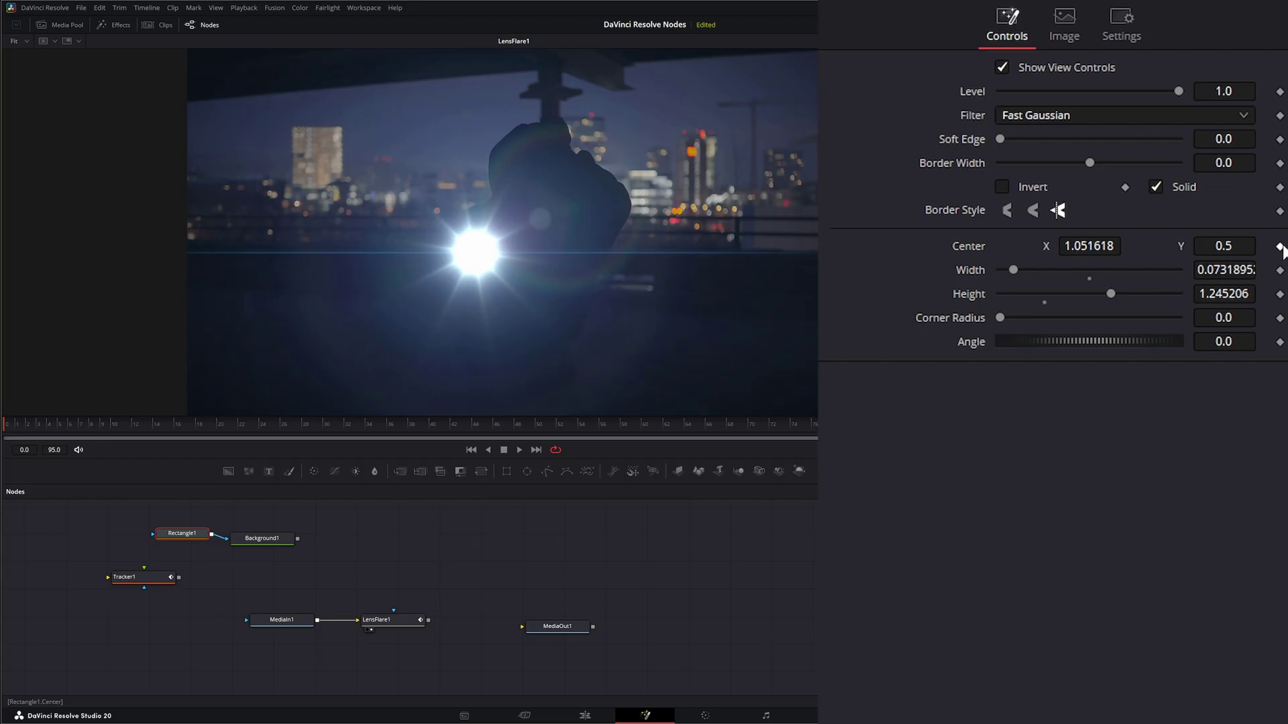
pyautogui.click(1278, 247)
# At the last frame, move the rectangle's Center past the image's left edge to X about -0.048, and scrub through the animation
pyautogui.click(535, 449)
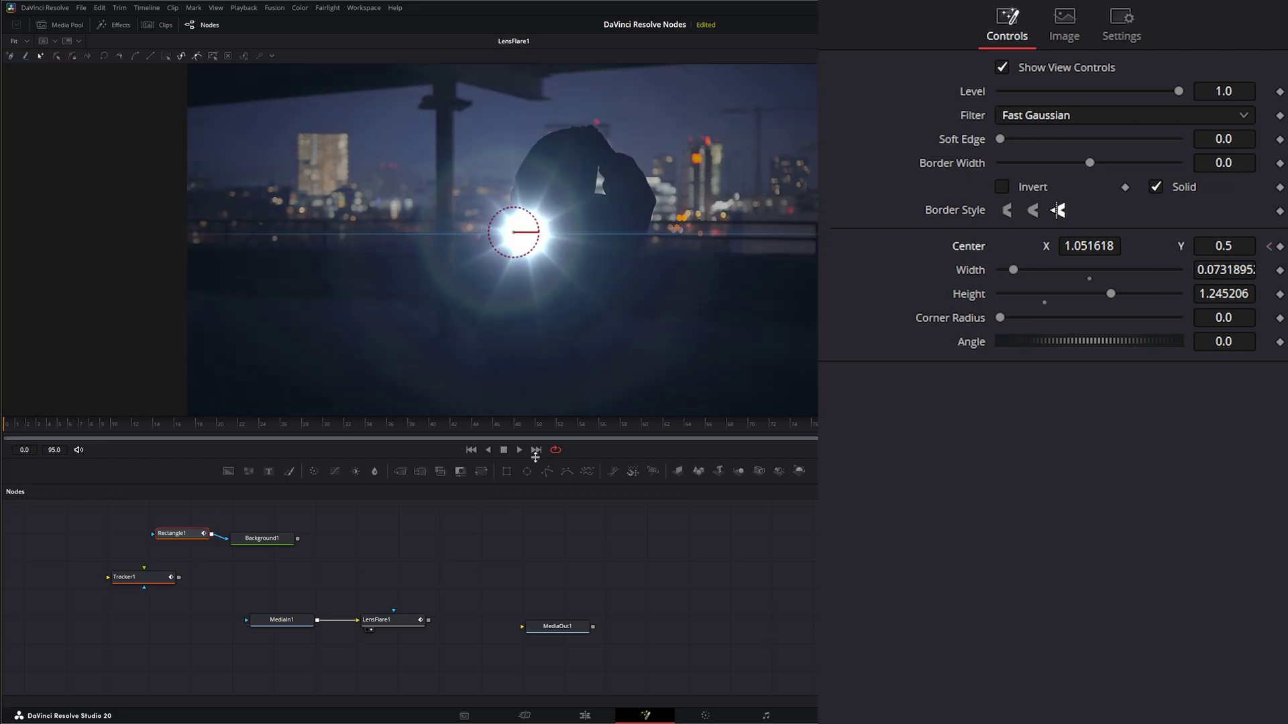
pyautogui.moveTo(514, 233); pyautogui.dragTo(166, 253)
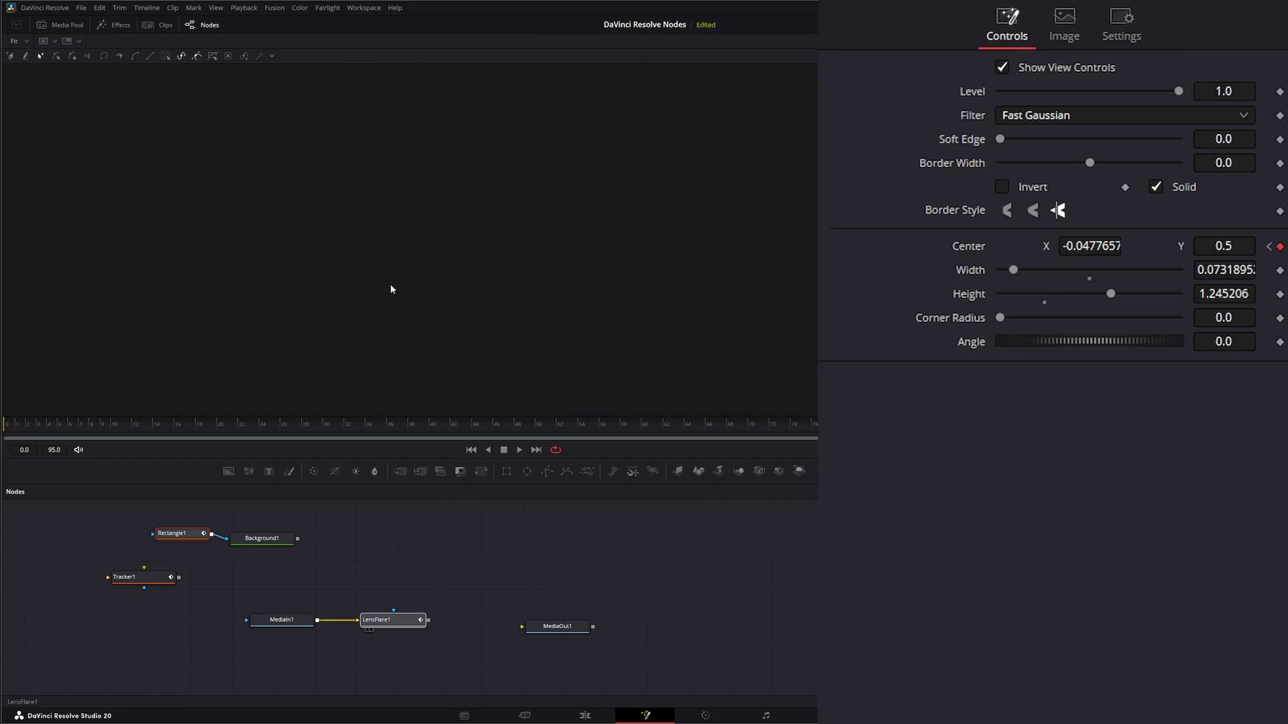
pyautogui.click(514, 425)
pyautogui.moveTo(548, 440); pyautogui.dragTo(375, 432)
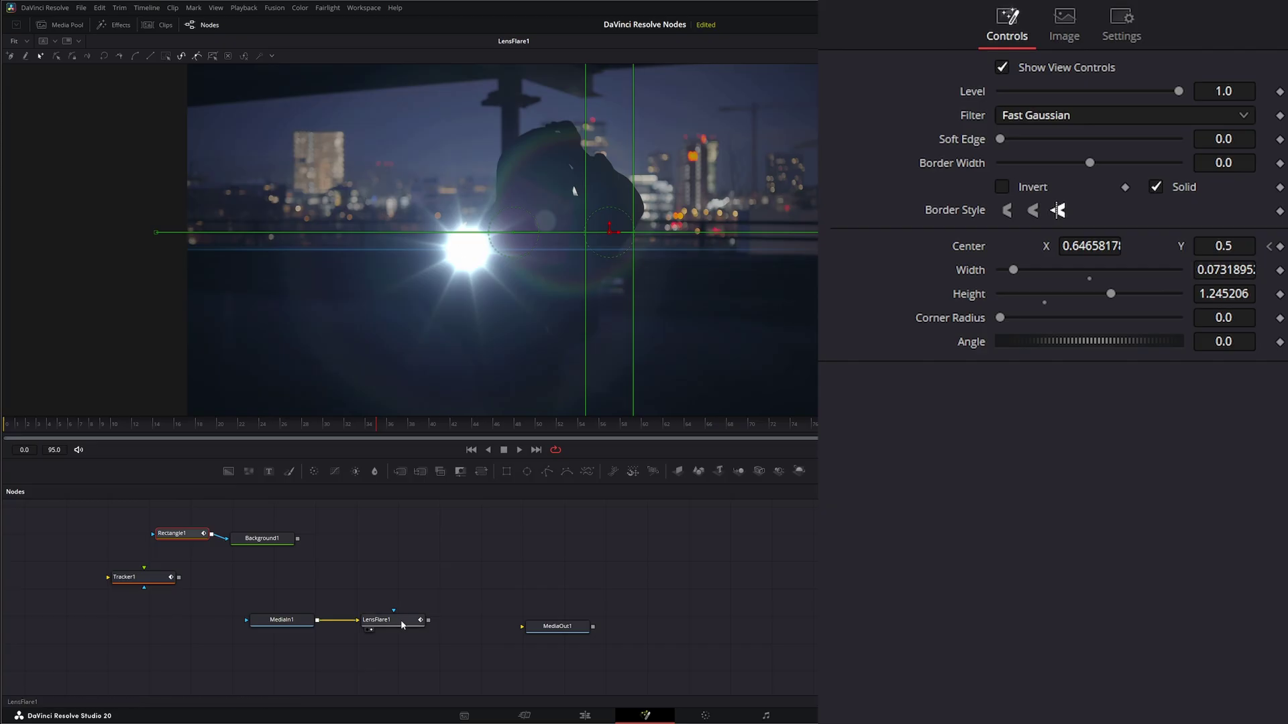
# Insert a Merge node between MediaIn1 and LensFlare1 and connect Background1 as its foreground
pyautogui.moveTo(396, 622); pyautogui.dragTo(512, 601)
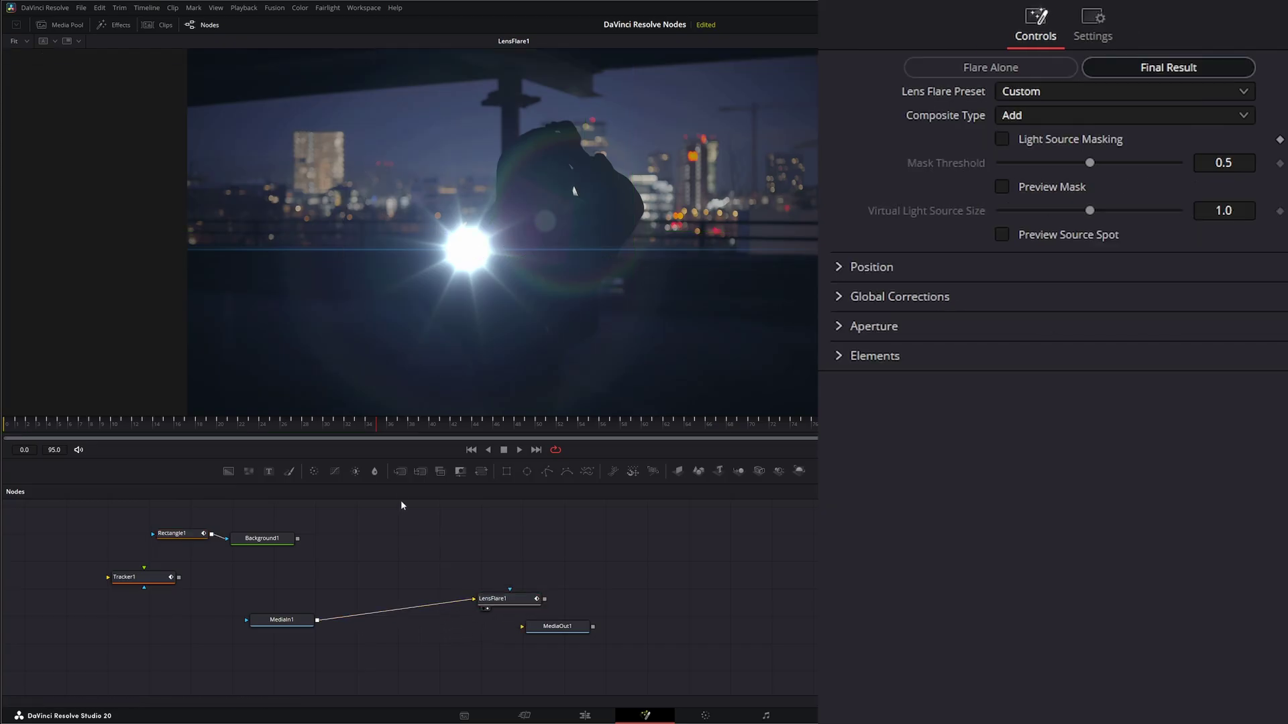
pyautogui.moveTo(404, 472); pyautogui.dragTo(401, 632)
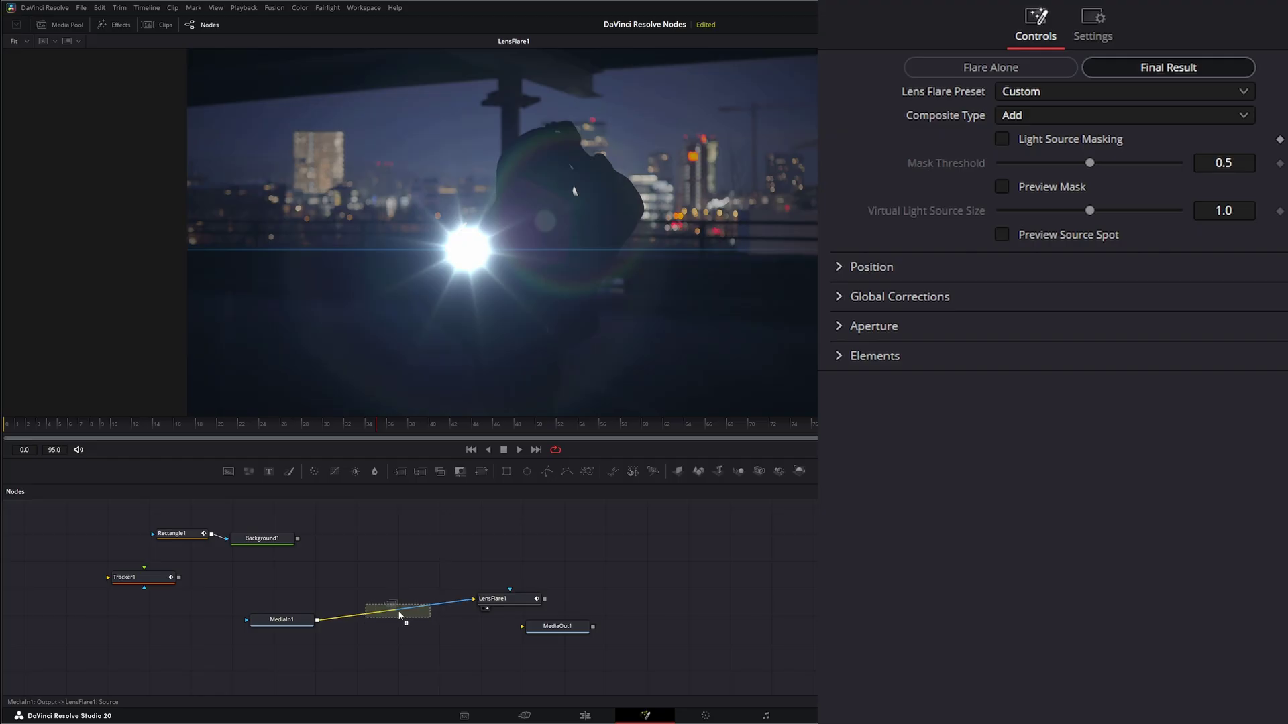
pyautogui.moveTo(297, 539); pyautogui.dragTo(404, 612)
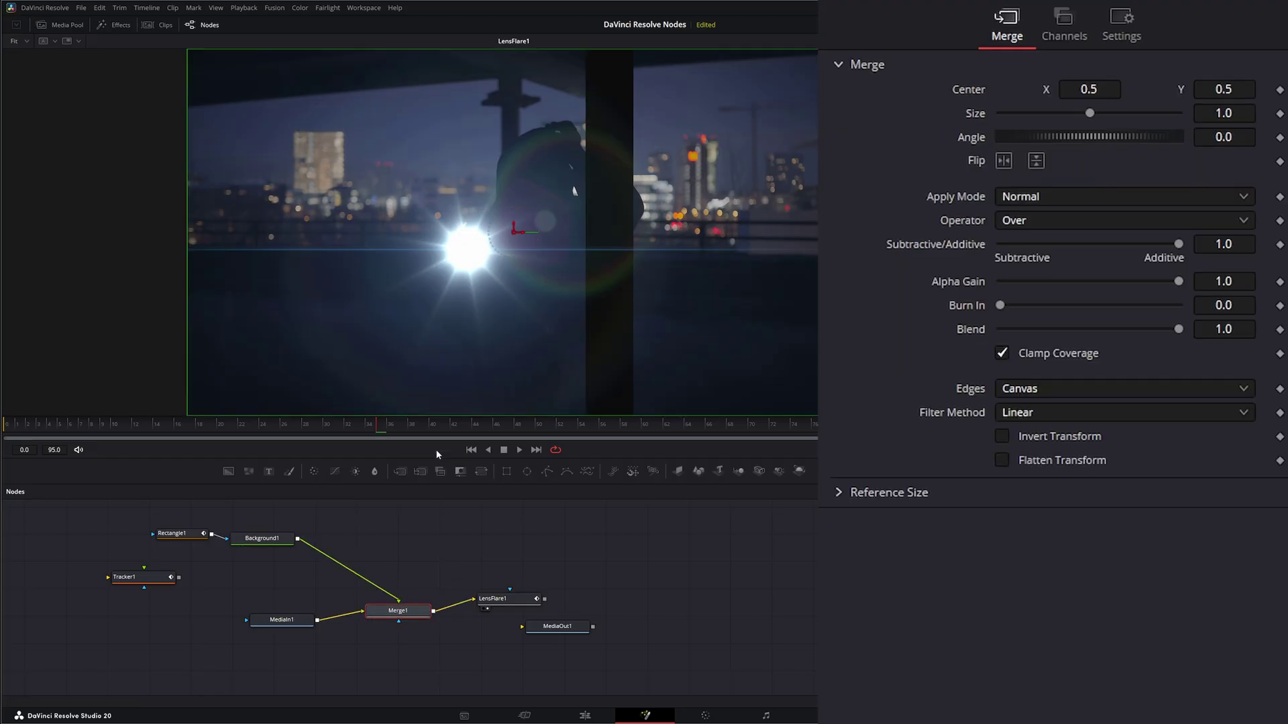
# Play the black bar's pass from the start and scrub to a frame just before it reaches the flashlight
pyautogui.click(471, 450)
pyautogui.click(519, 450)
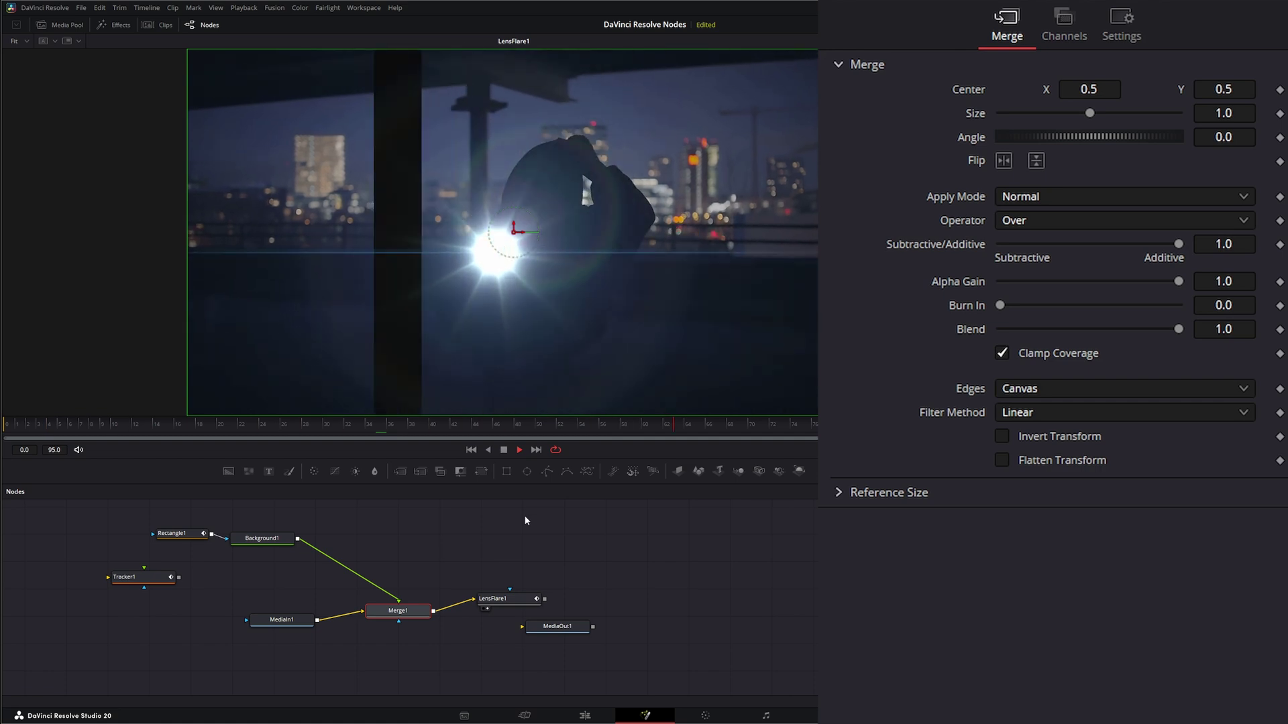
pyautogui.click(443, 432)
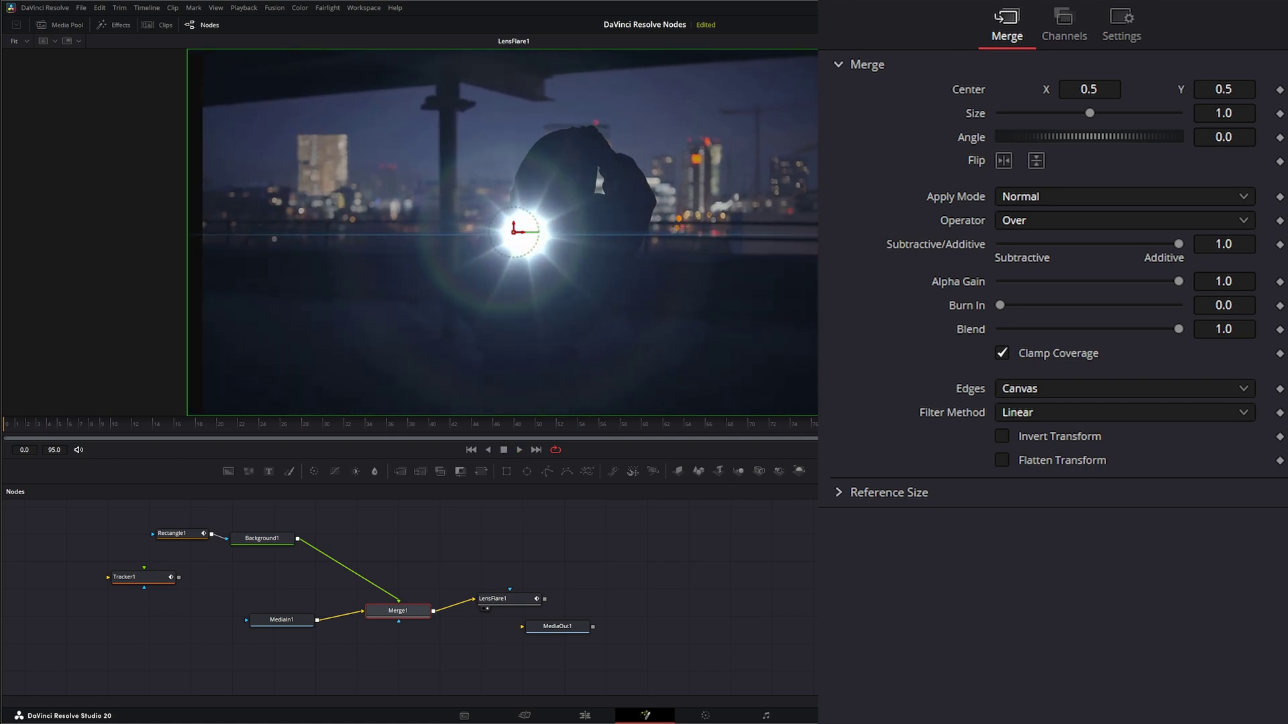
pyautogui.moveTo(443, 429)
pyautogui.mouseDown()
pyautogui.moveTo(651, 437)
pyautogui.moveTo(622, 425)
pyautogui.moveTo(439, 428)
pyautogui.mouseUp()
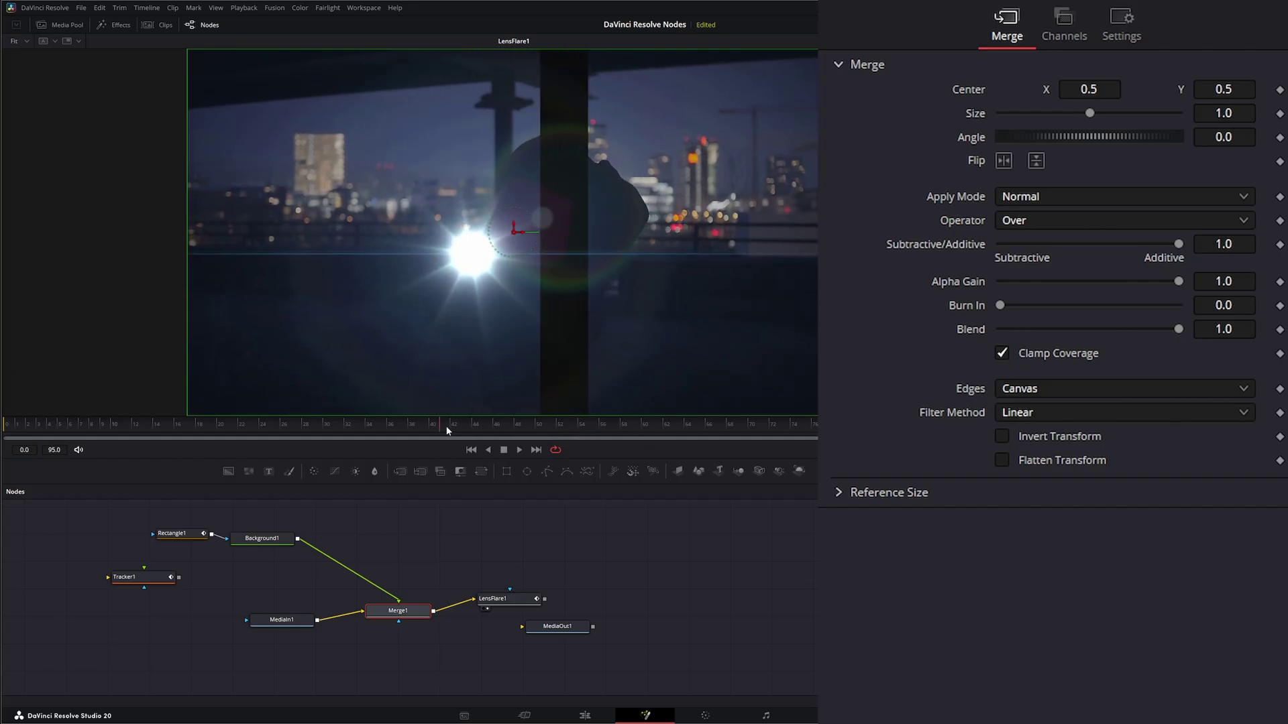
# Enable Light Source Masking on LensFlare1 and scrub to where the bar covers the light
pyautogui.click(499, 598)
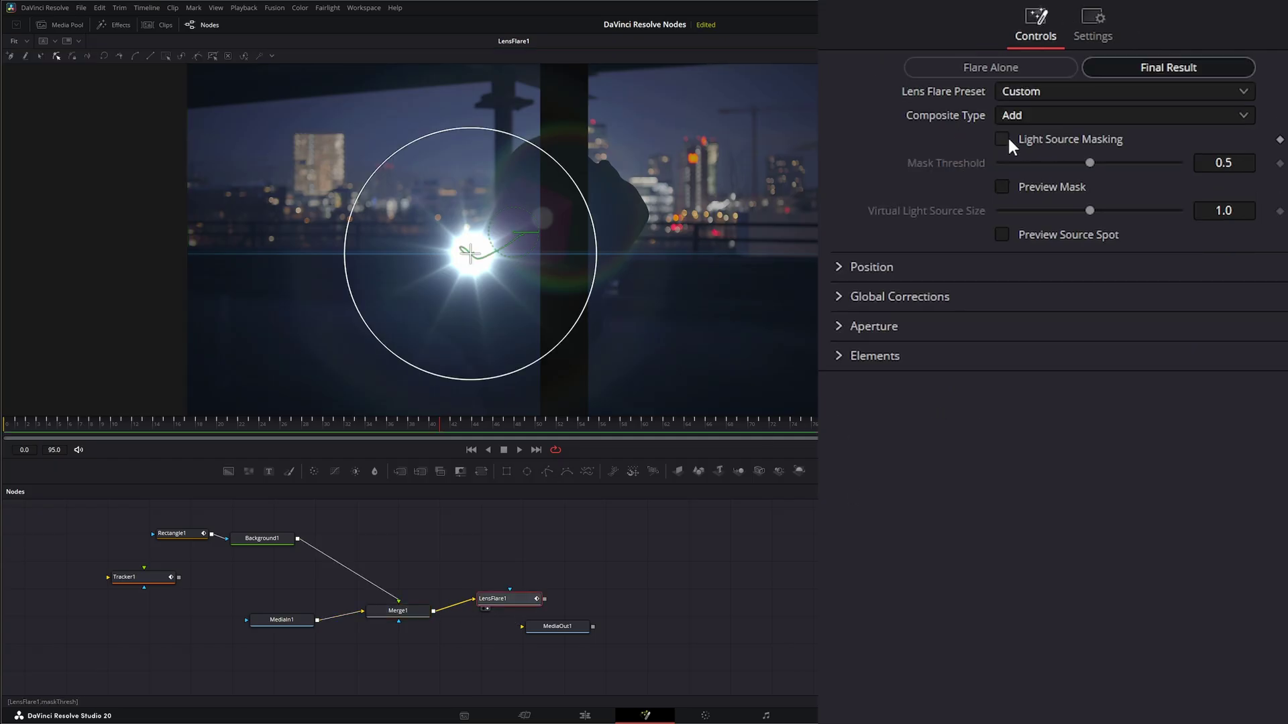
pyautogui.click(1002, 139)
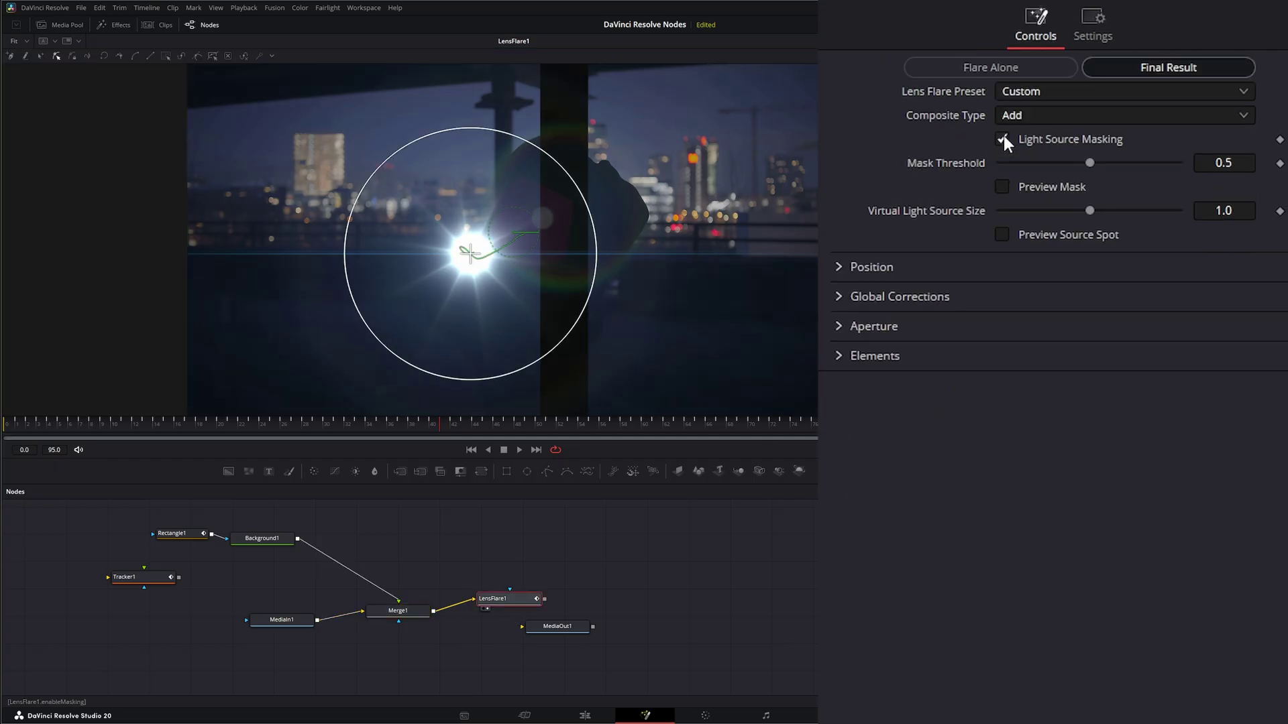
pyautogui.moveTo(442, 430); pyautogui.dragTo(540, 430)
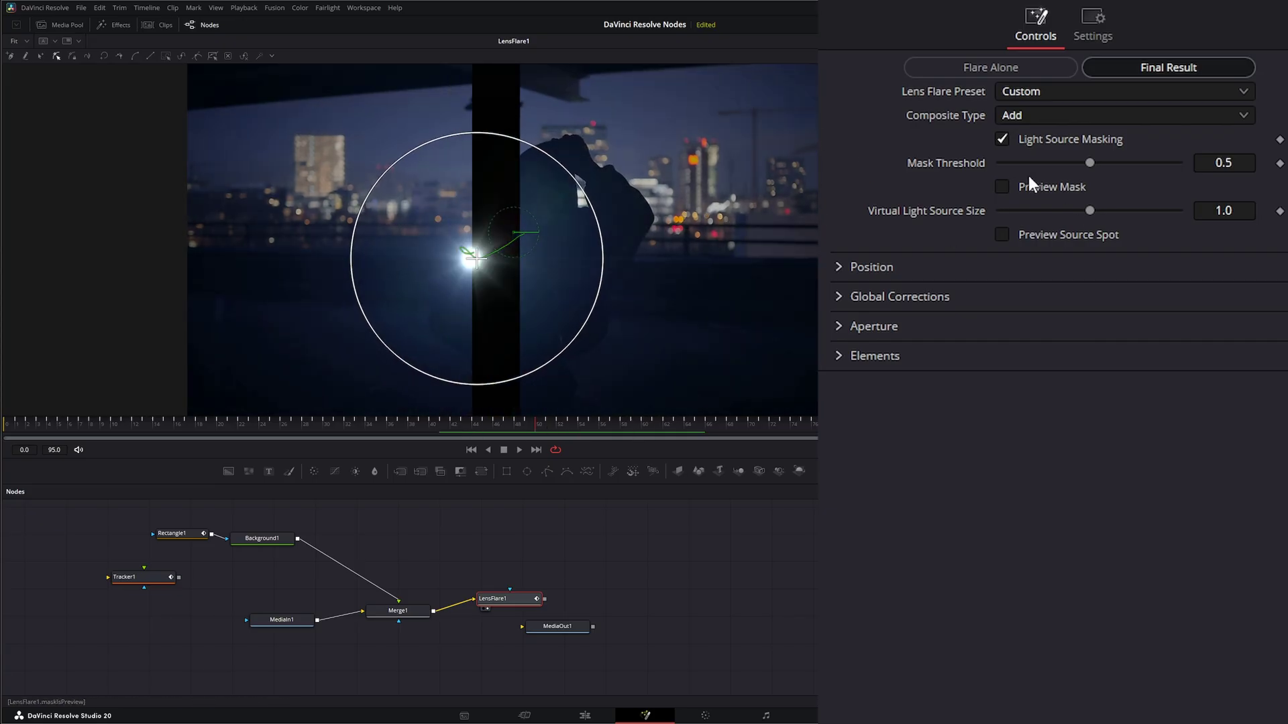
# Preview the light source mask while scrubbing back from the bar's overlap, and switch the preview off
pyautogui.click(1002, 187)
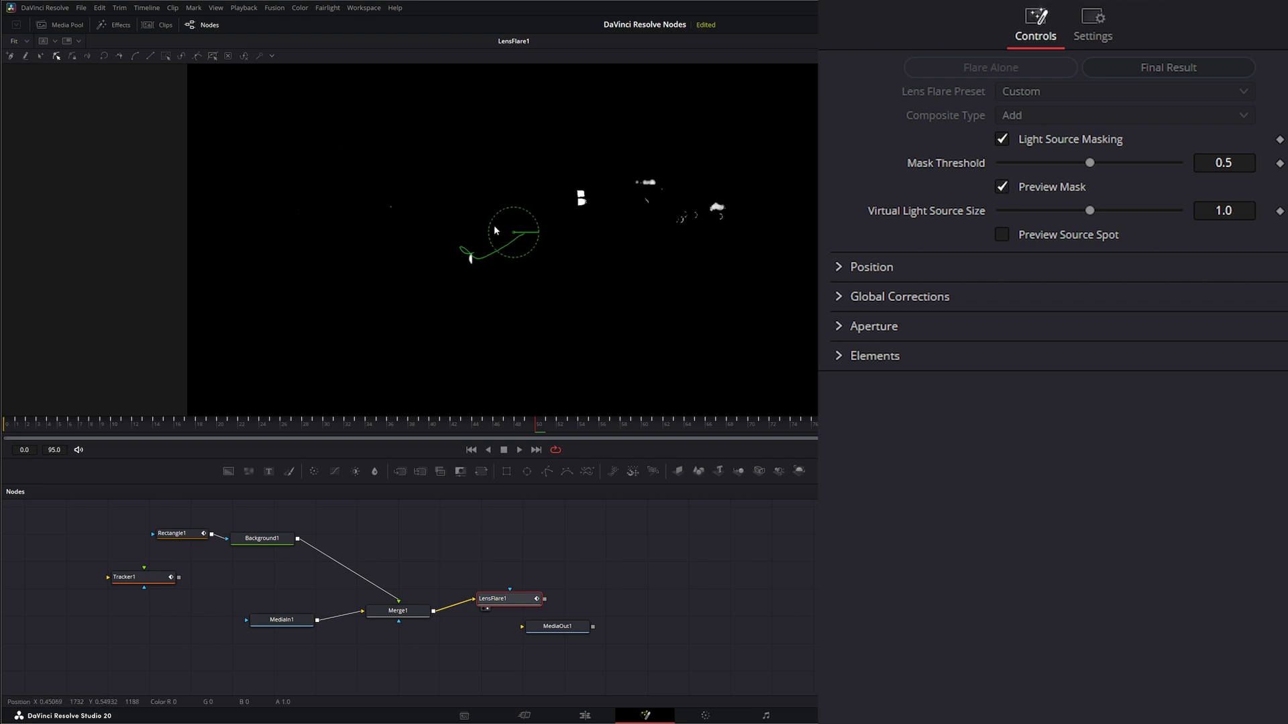
pyautogui.moveTo(530, 430); pyautogui.dragTo(441, 437)
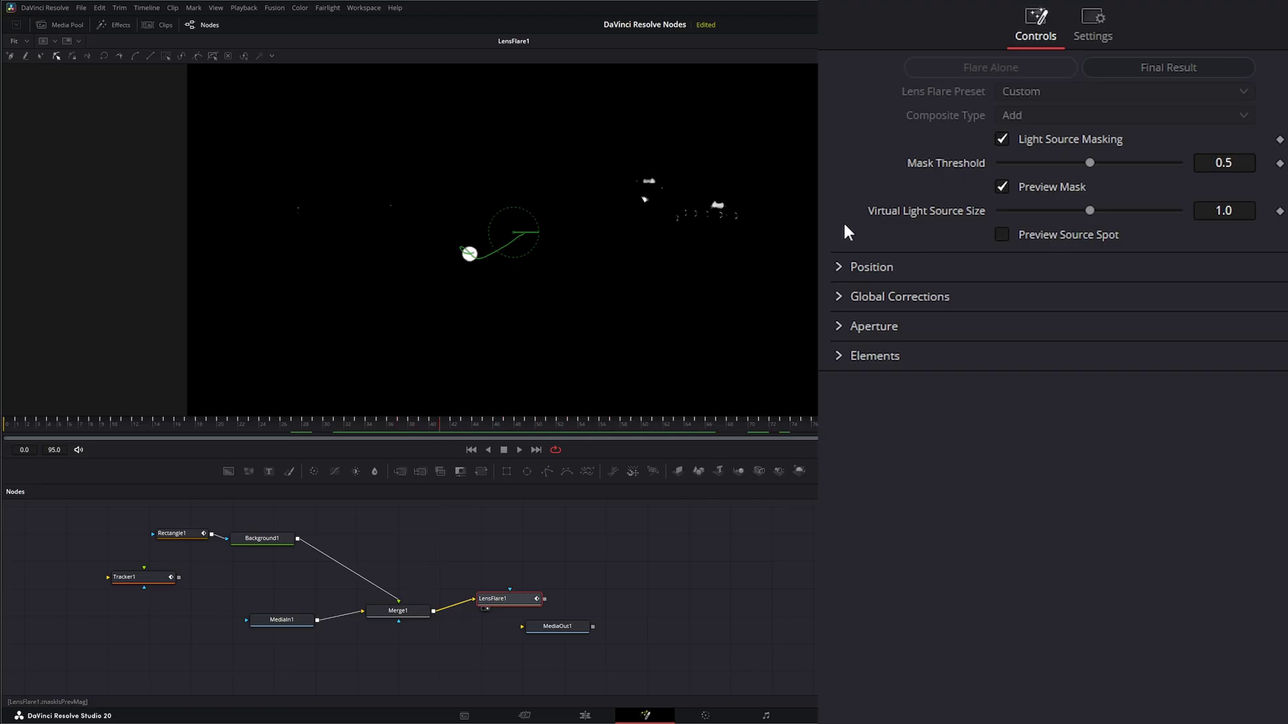
pyautogui.click(1001, 188)
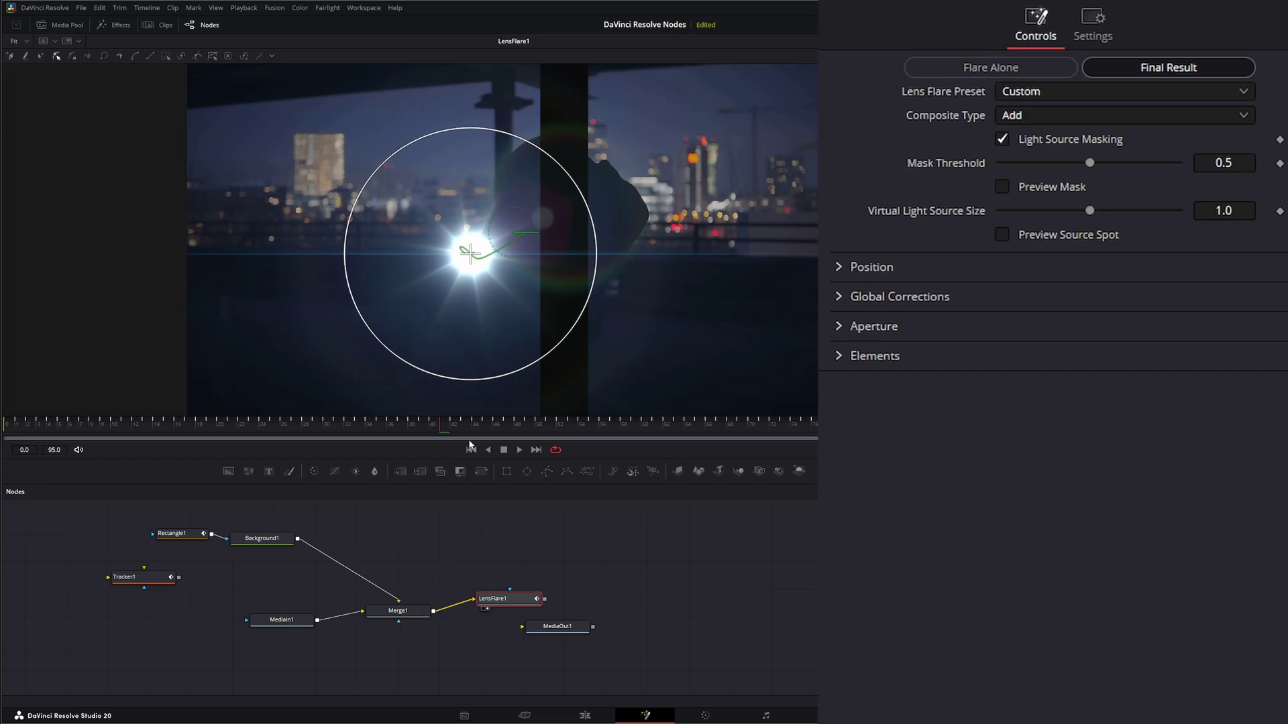
# Set the Mask Threshold to 0.69 with the bar partly over the light, and scrub to check the occlusion
pyautogui.moveTo(440, 428); pyautogui.dragTo(590, 432)
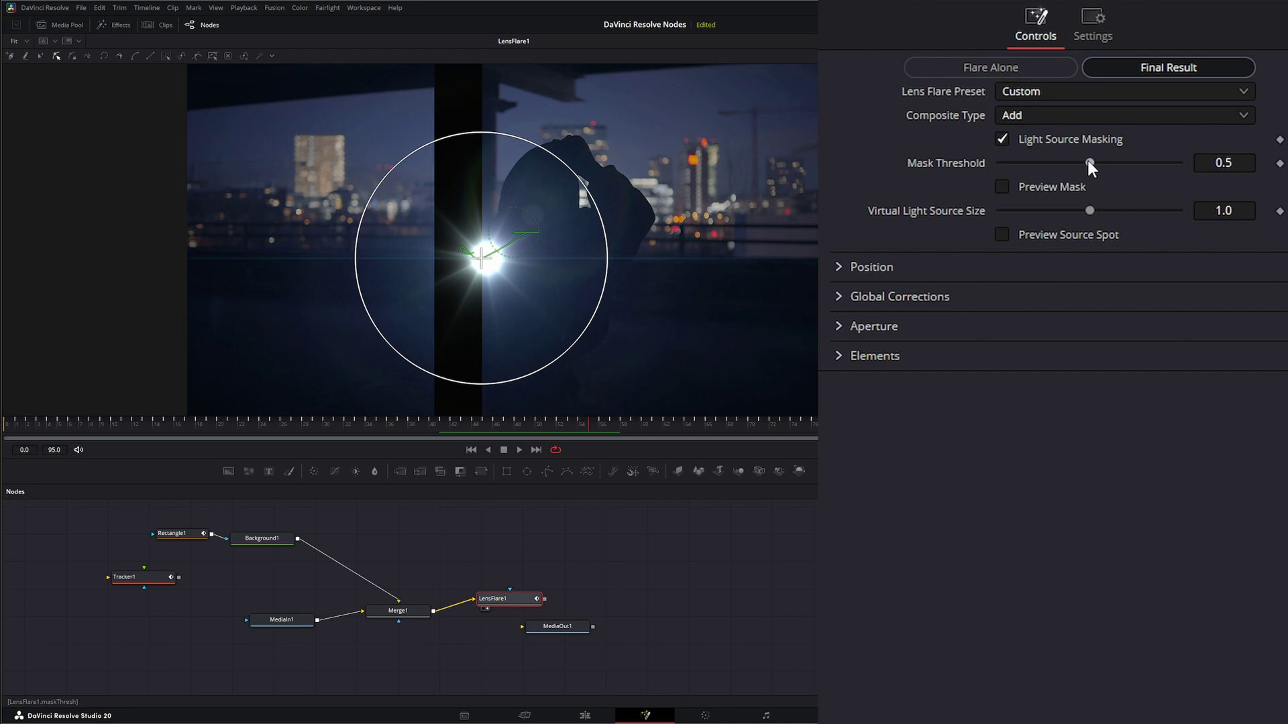
pyautogui.moveTo(1088, 161); pyautogui.dragTo(1120, 156)
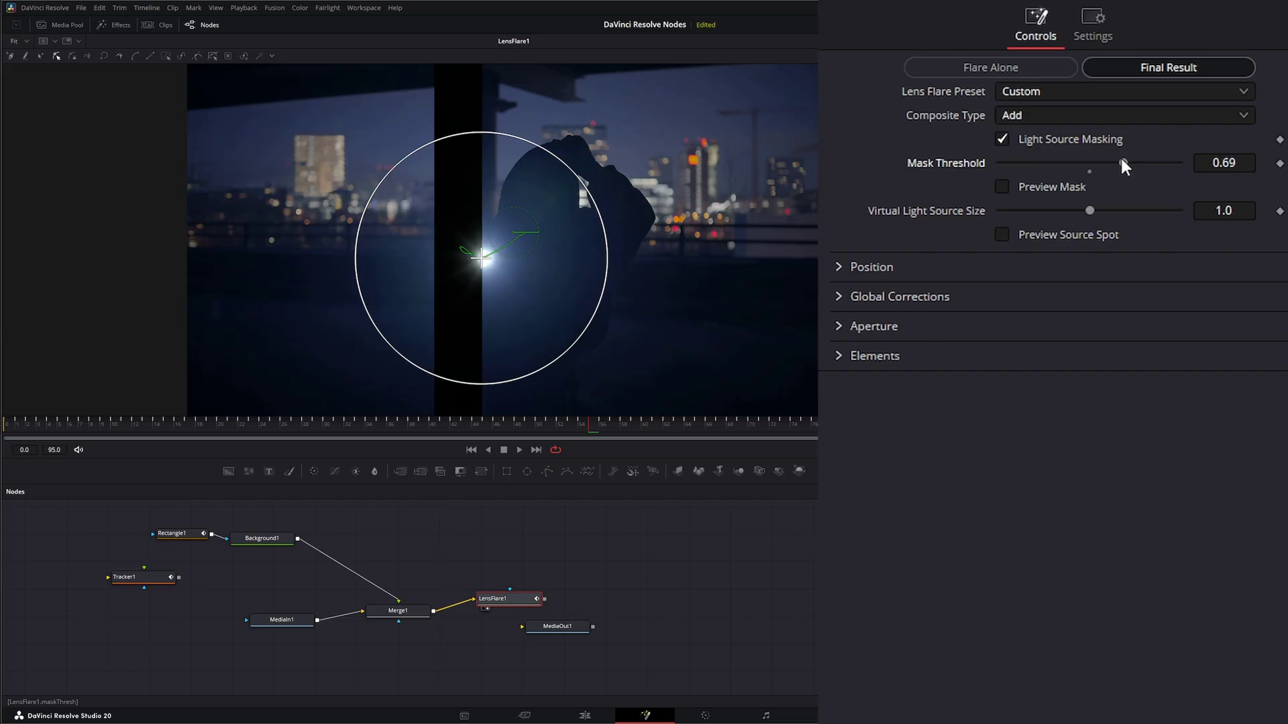
pyautogui.moveTo(589, 435); pyautogui.dragTo(462, 434)
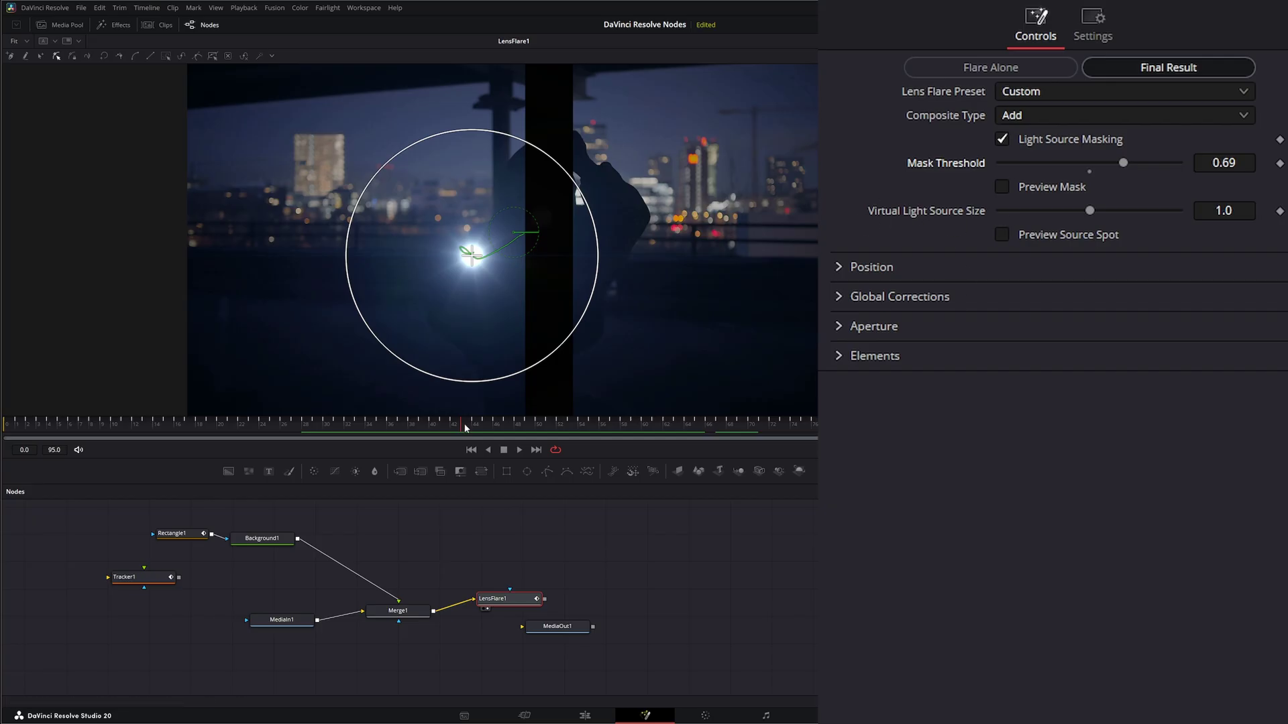
# Try a Virtual Light Source Size of 0.866 while scrubbing around the bar's overlap with the light, and reset it to 1.0
pyautogui.moveTo(462, 426); pyautogui.dragTo(527, 428)
pyautogui.click(536, 425)
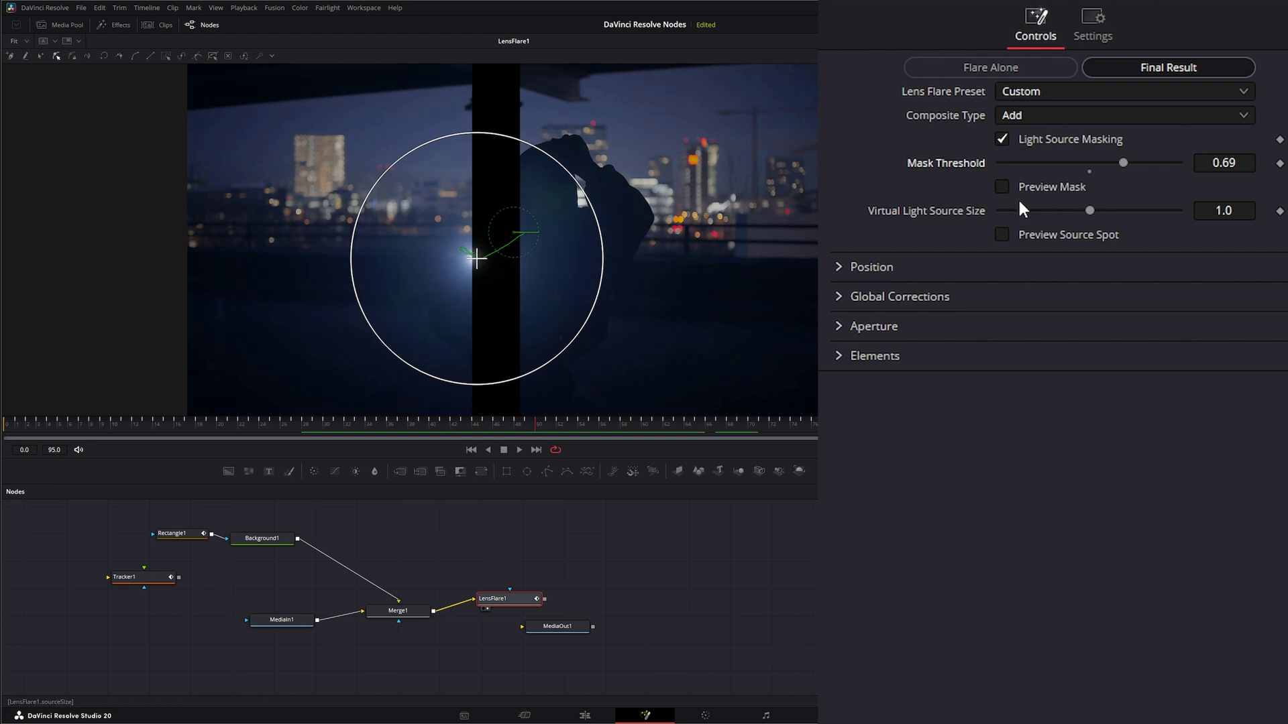
pyautogui.moveTo(1100, 210)
pyautogui.mouseDown()
pyautogui.moveTo(1019, 212)
pyautogui.moveTo(1159, 216)
pyautogui.moveTo(1076, 216)
pyautogui.mouseUp()
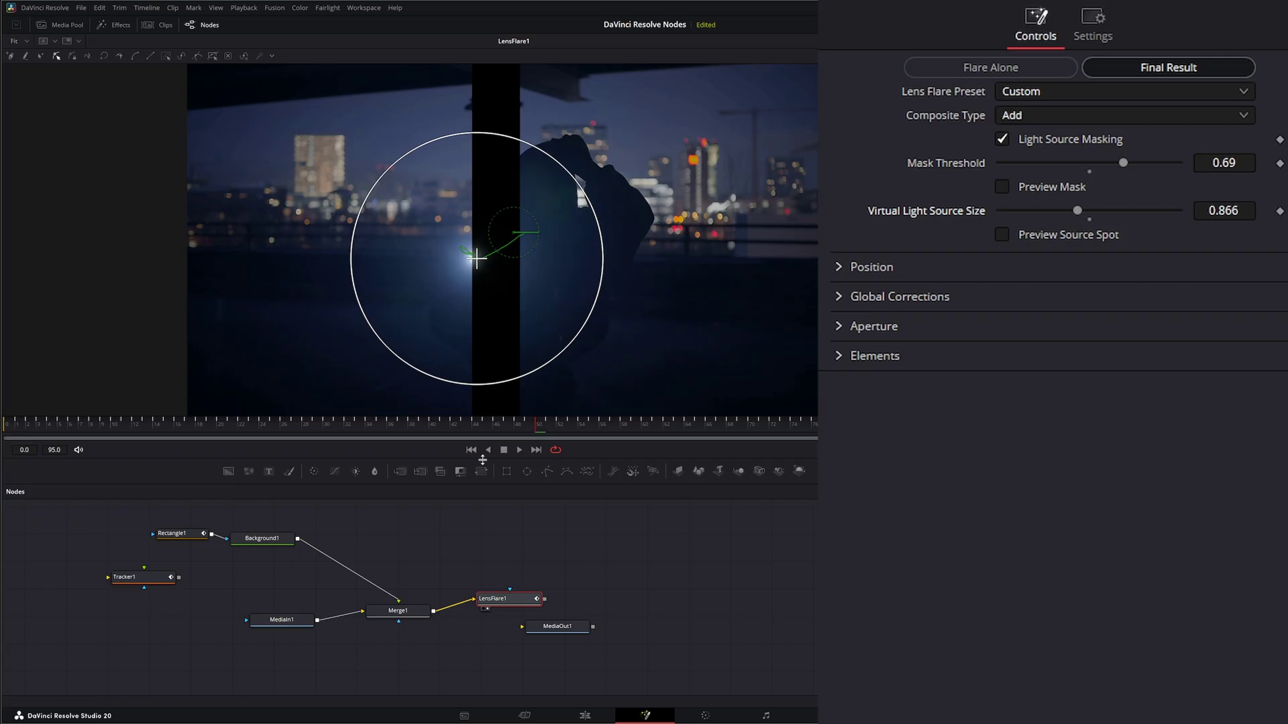
pyautogui.click(525, 422)
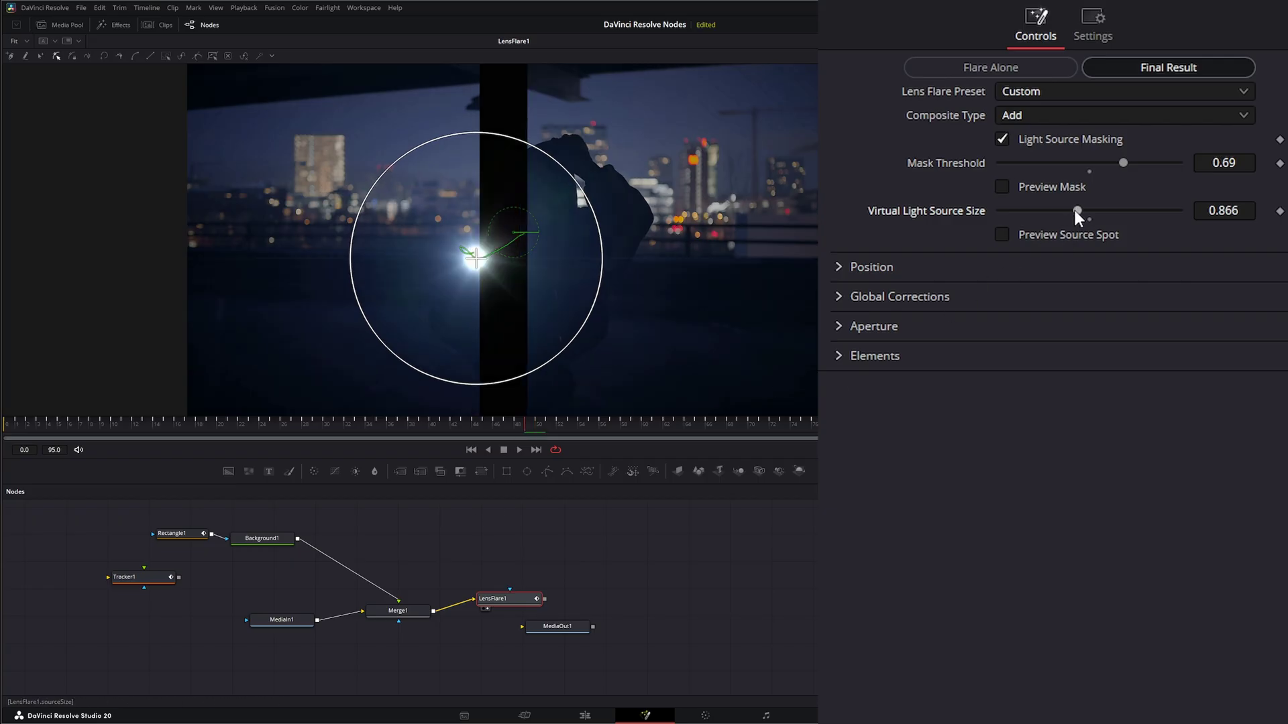
pyautogui.moveTo(1074, 210)
pyautogui.mouseDown()
pyautogui.moveTo(1061, 207)
pyautogui.moveTo(1161, 204)
pyautogui.moveTo(1063, 204)
pyautogui.moveTo(1124, 201)
pyautogui.moveTo(1073, 216)
pyautogui.moveTo(1110, 216)
pyautogui.moveTo(1077, 211)
pyautogui.mouseUp()
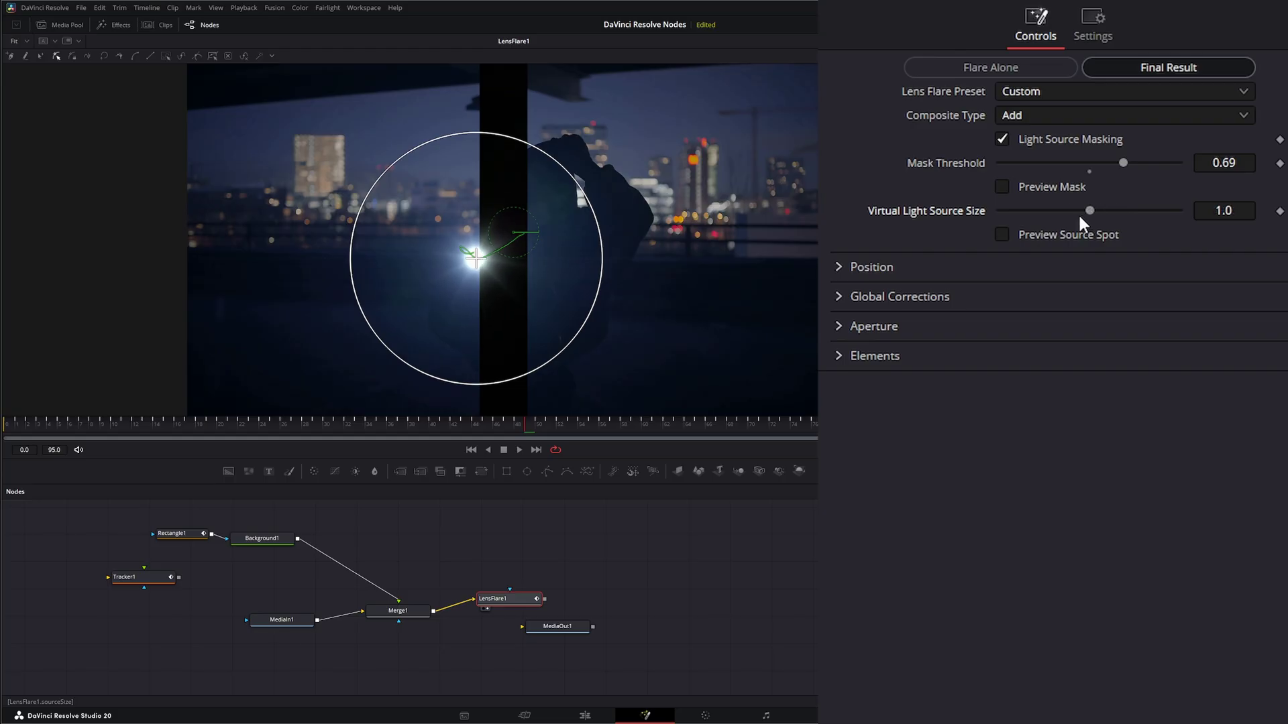
# Preview the source spot while scrubbing across the bar's overlap, try a Virtual Light Source Size of 1.209, and switch the preview off
pyautogui.click(1002, 233)
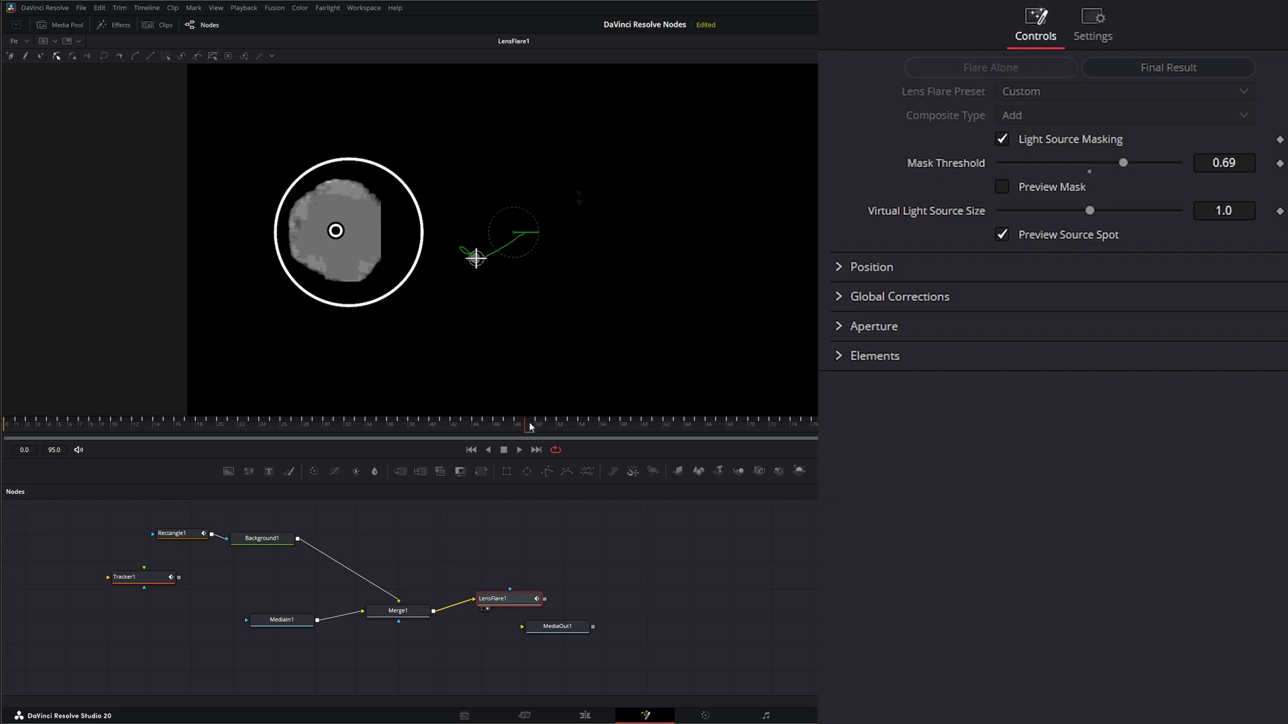
pyautogui.moveTo(530, 427)
pyautogui.mouseDown()
pyautogui.moveTo(556, 427)
pyautogui.moveTo(508, 426)
pyautogui.moveTo(549, 425)
pyautogui.moveTo(524, 425)
pyautogui.mouseUp()
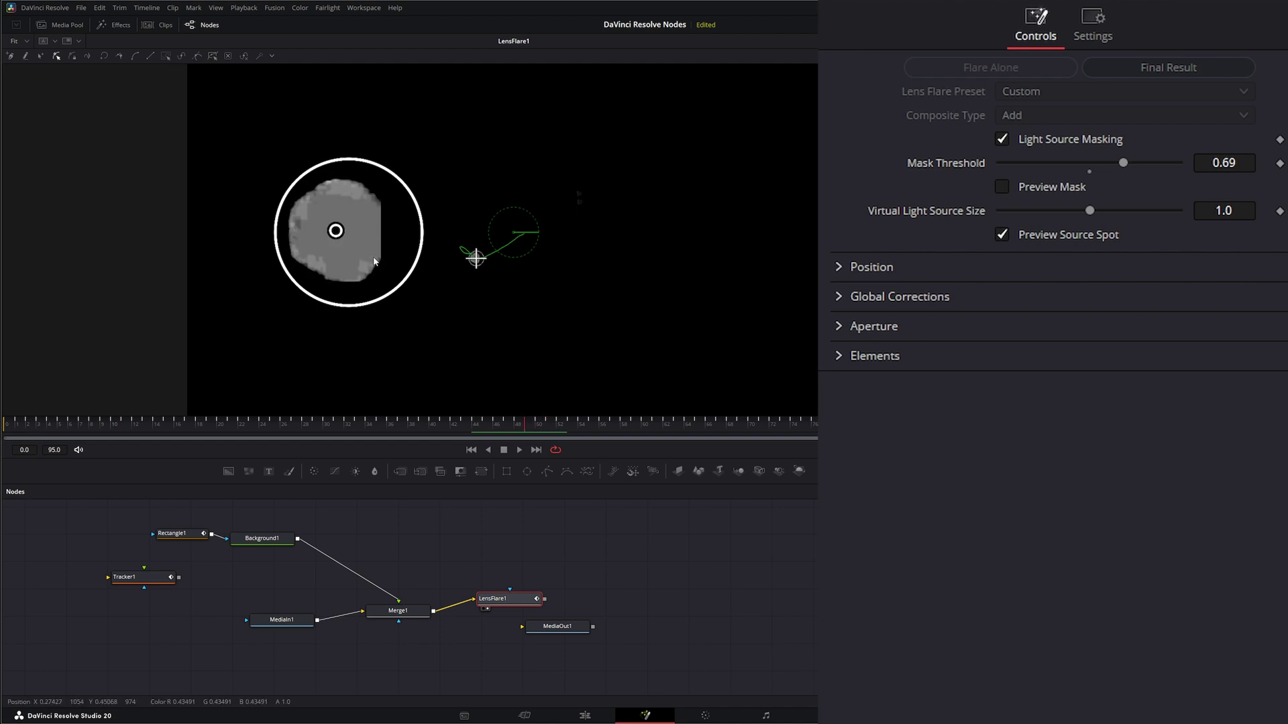
pyautogui.click(536, 425)
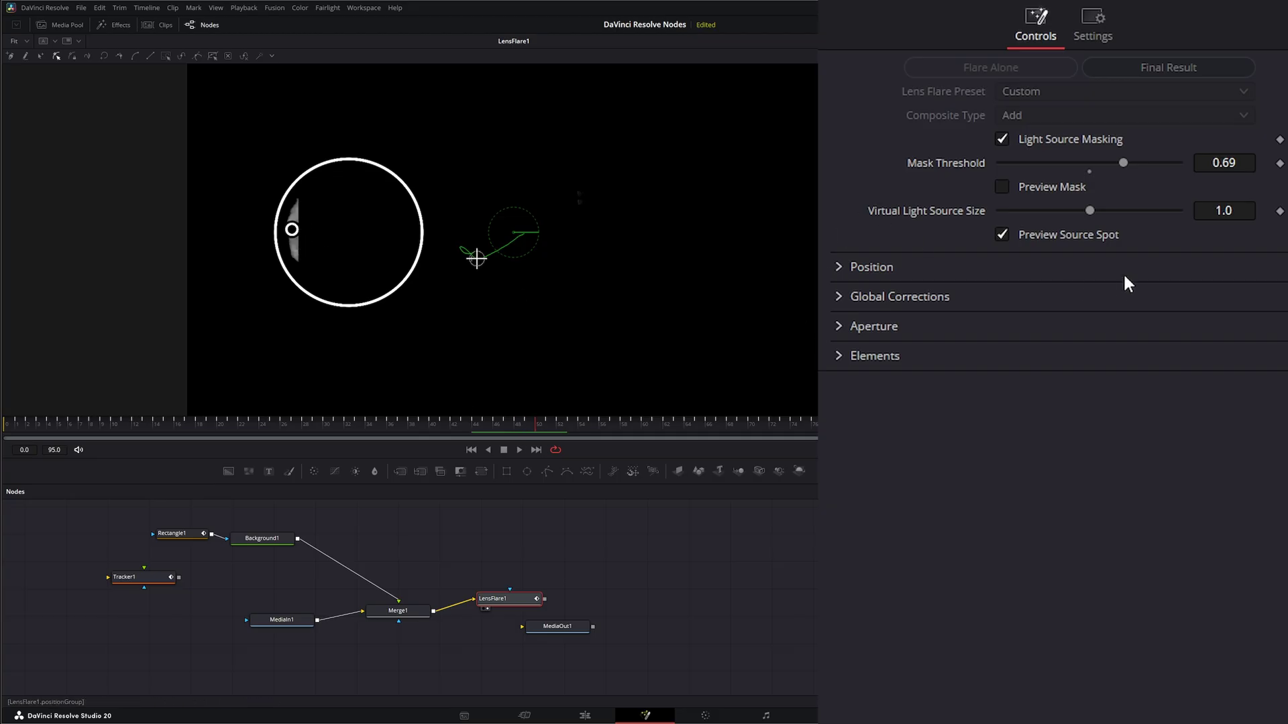
pyautogui.moveTo(1089, 210)
pyautogui.mouseDown()
pyautogui.moveTo(1068, 210)
pyautogui.moveTo(1178, 210)
pyautogui.moveTo(1046, 210)
pyautogui.moveTo(1178, 210)
pyautogui.moveTo(1063, 210)
pyautogui.moveTo(1122, 210)
pyautogui.moveTo(1107, 210)
pyautogui.mouseUp()
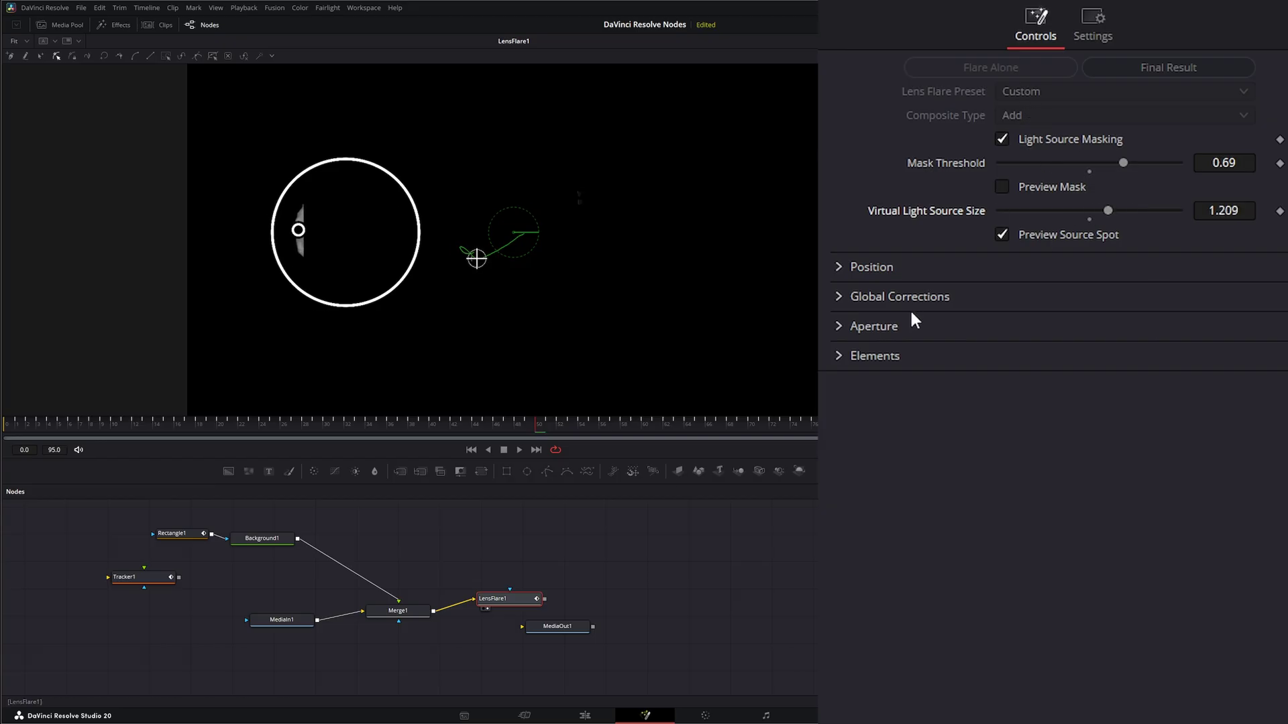
pyautogui.click(1002, 234)
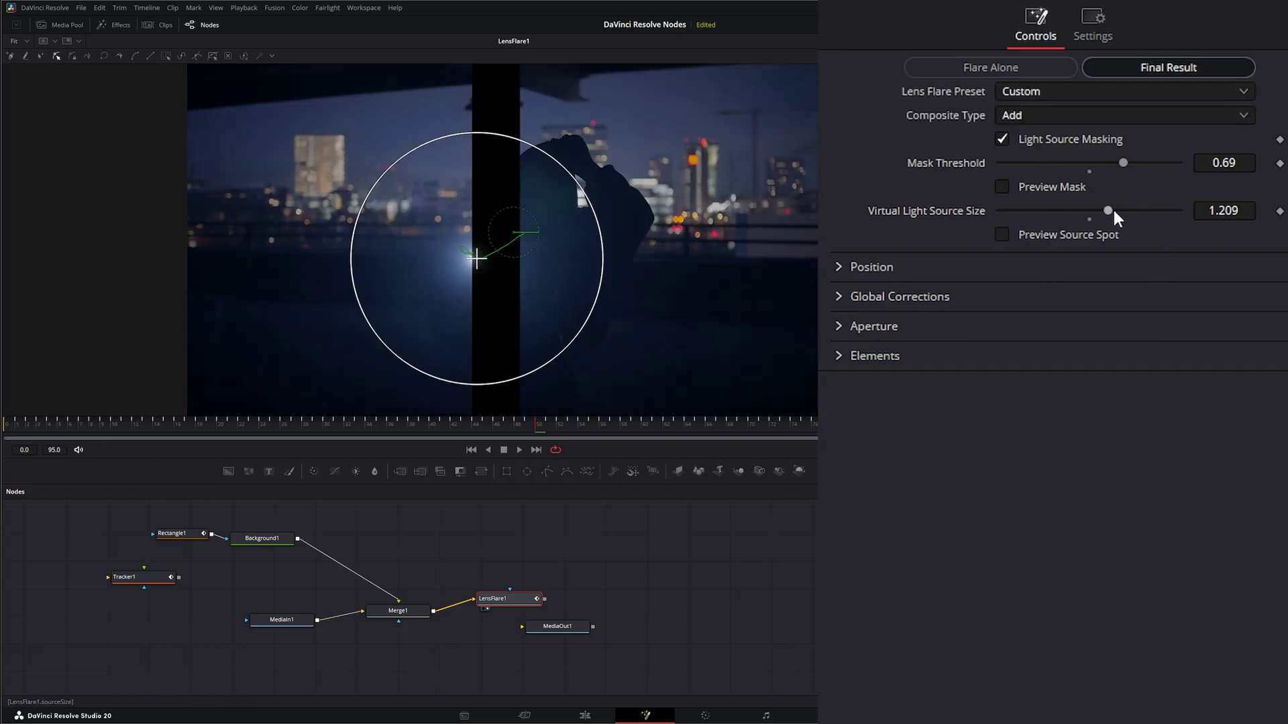
# Set the Virtual Light Source Size to 0.856 and play the shot with LensFlare1 deselected to review the occlusion
pyautogui.moveTo(1108, 209); pyautogui.dragTo(1076, 210)
pyautogui.click(519, 450)
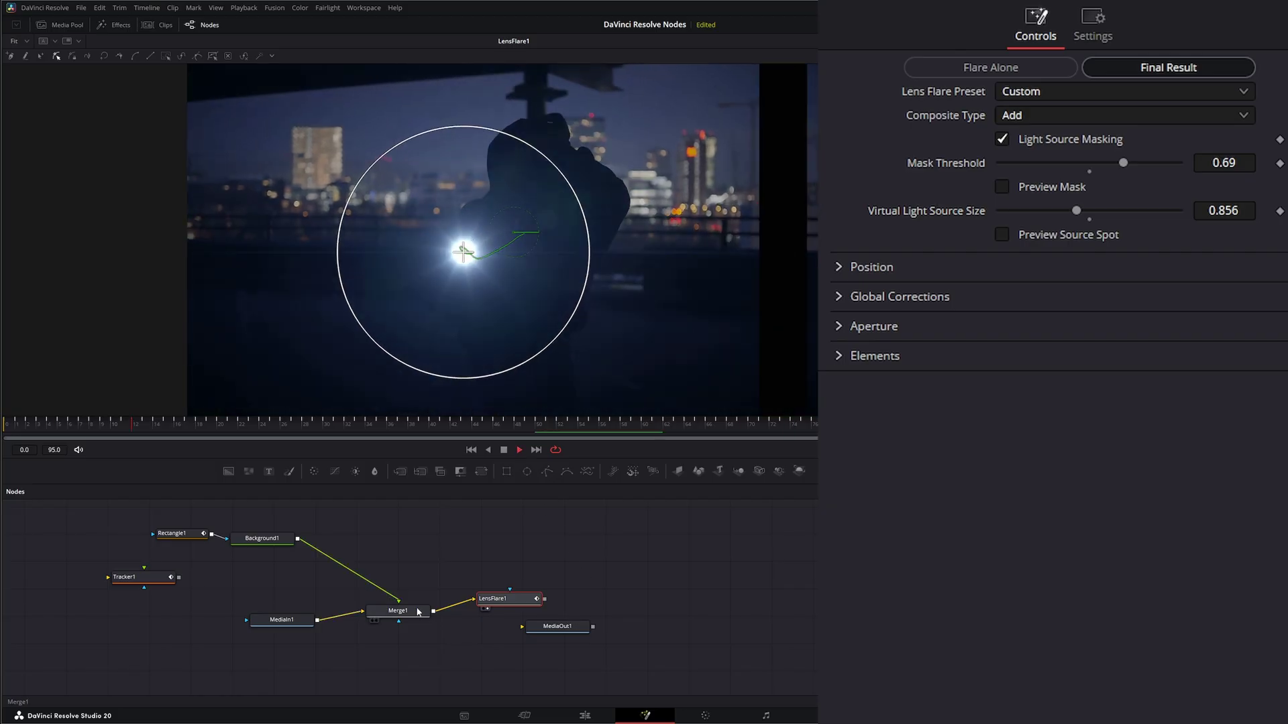
pyautogui.click(553, 597)
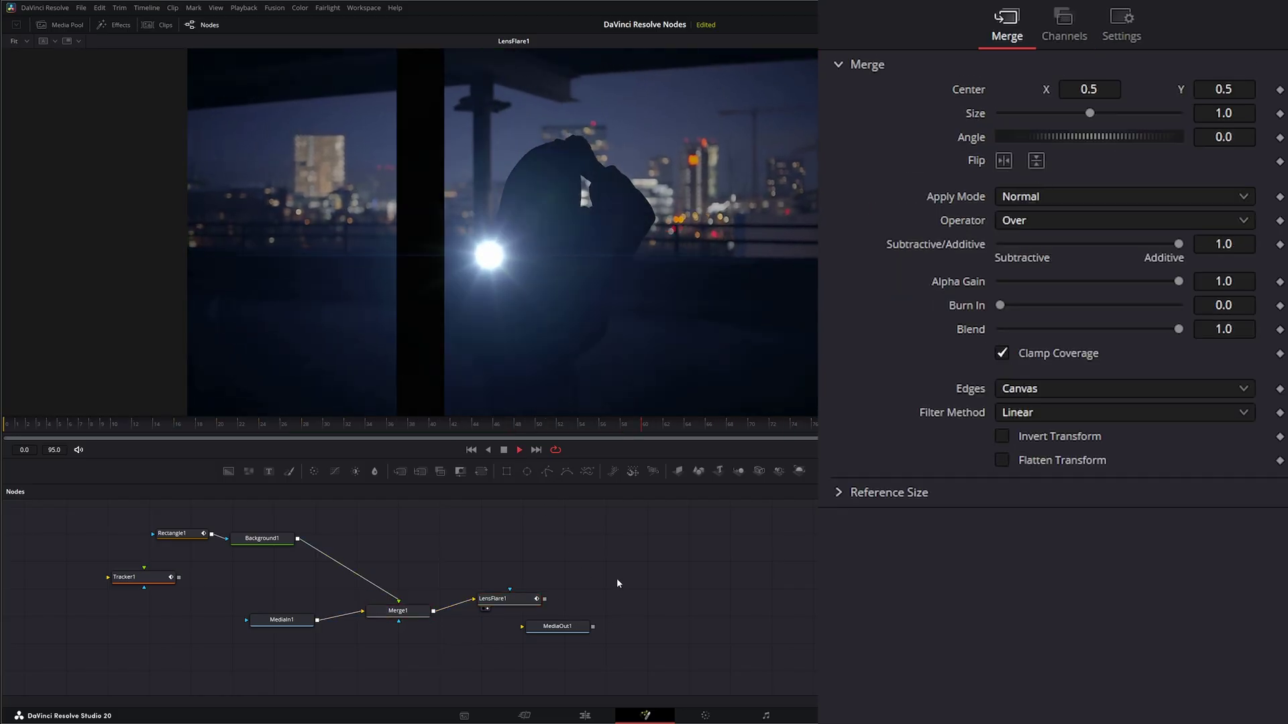